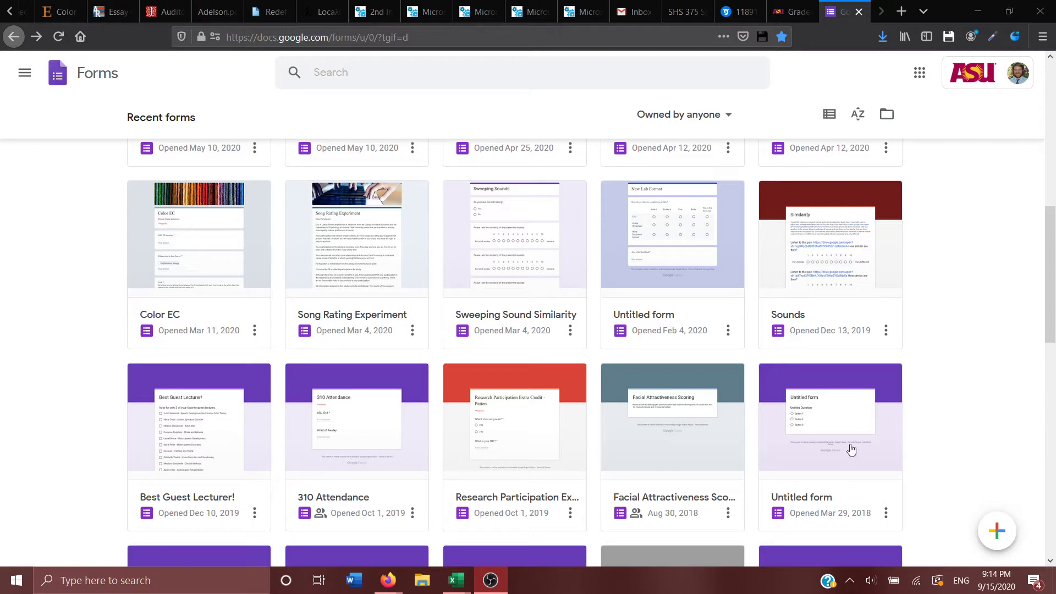
Open the 310 Attendance form from the recent forms and view its responses in the linked Google Sheets spreadsheet.
scroll(977, 307, "up", 10)
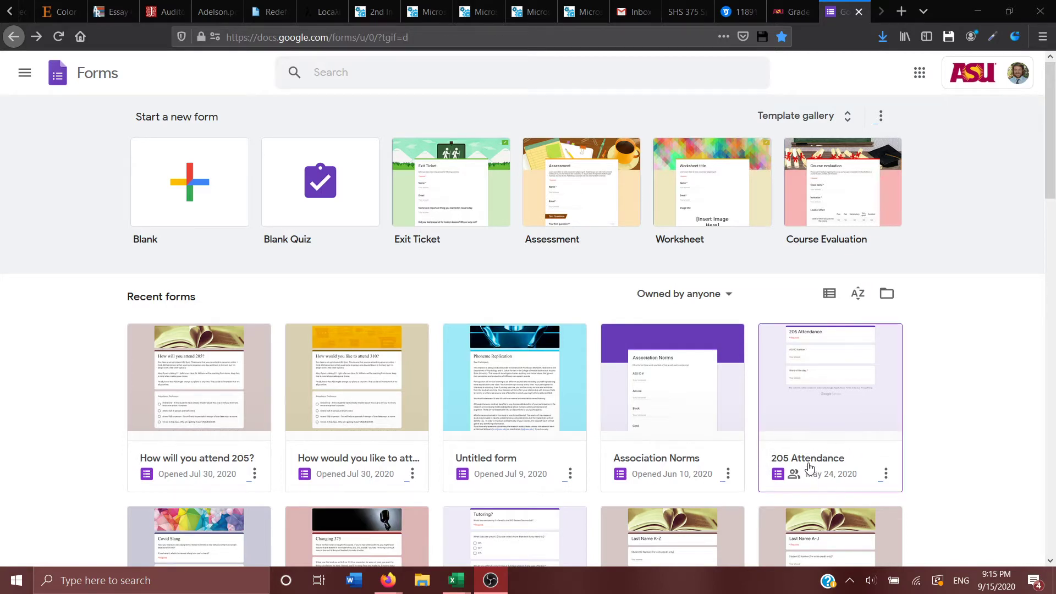
scroll(774, 462, "down", 10)
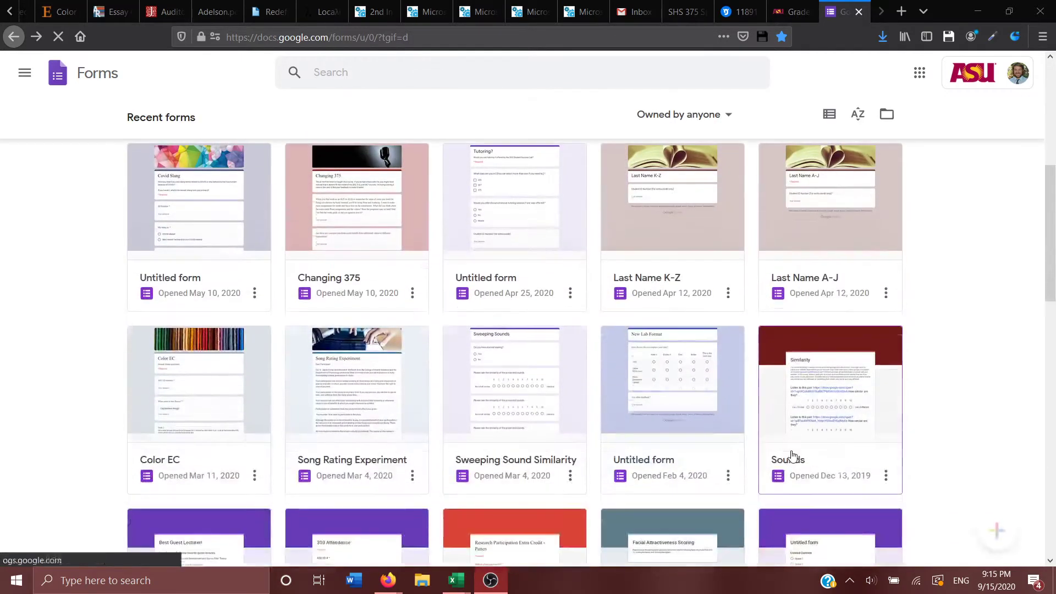
scroll(772, 443, "down", 6)
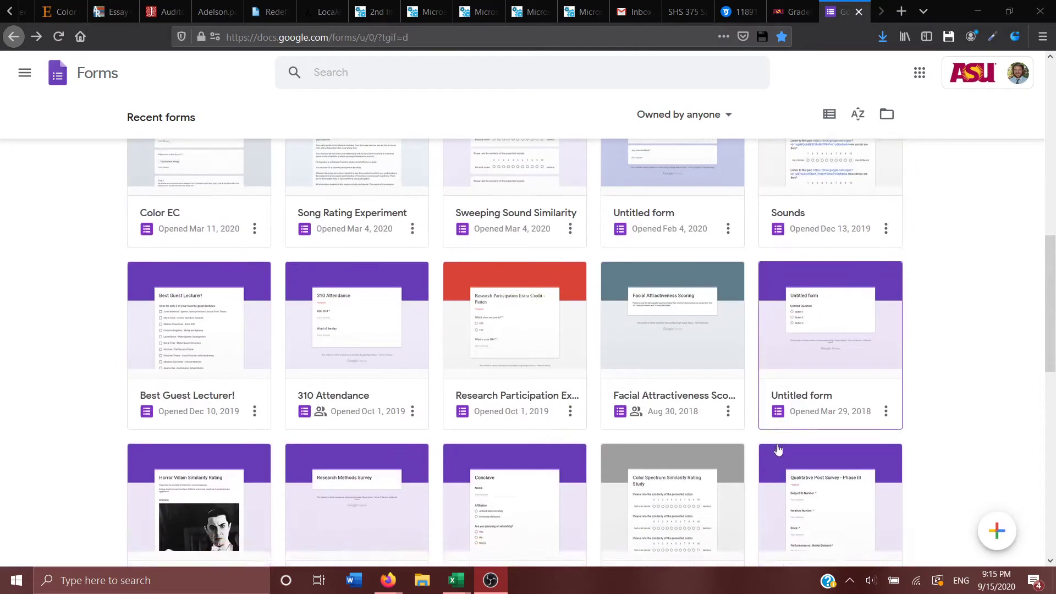
scroll(758, 405, "up", 4)
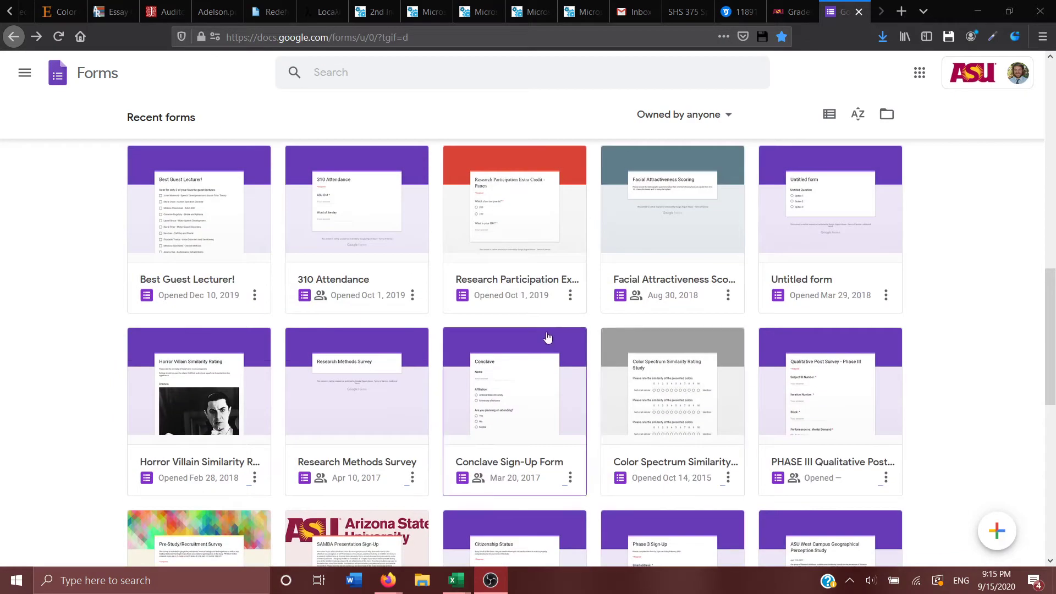
left_click(344, 242)
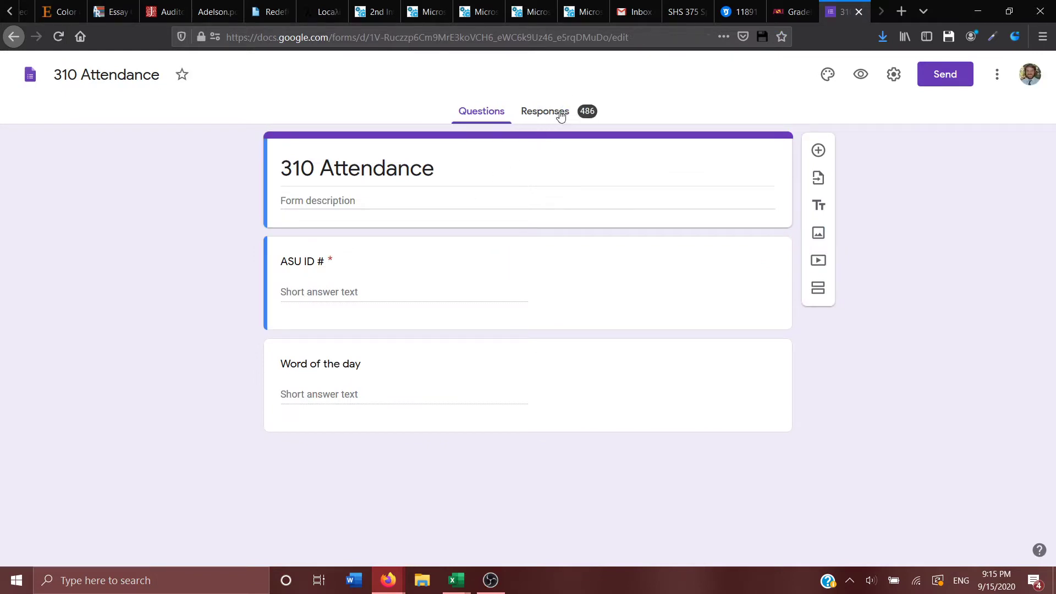
left_click(545, 114)
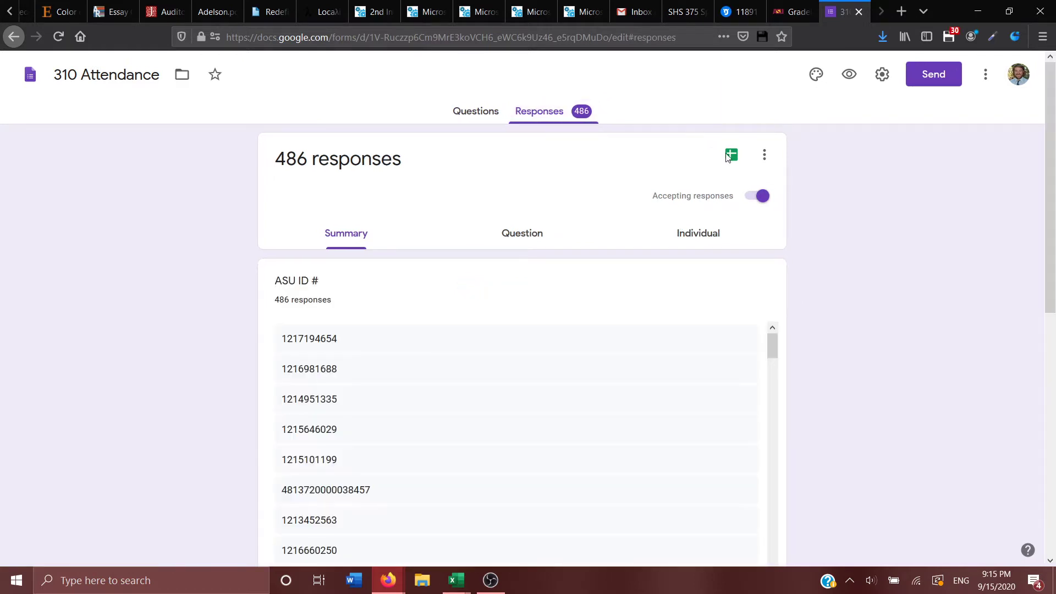
left_click(732, 160)
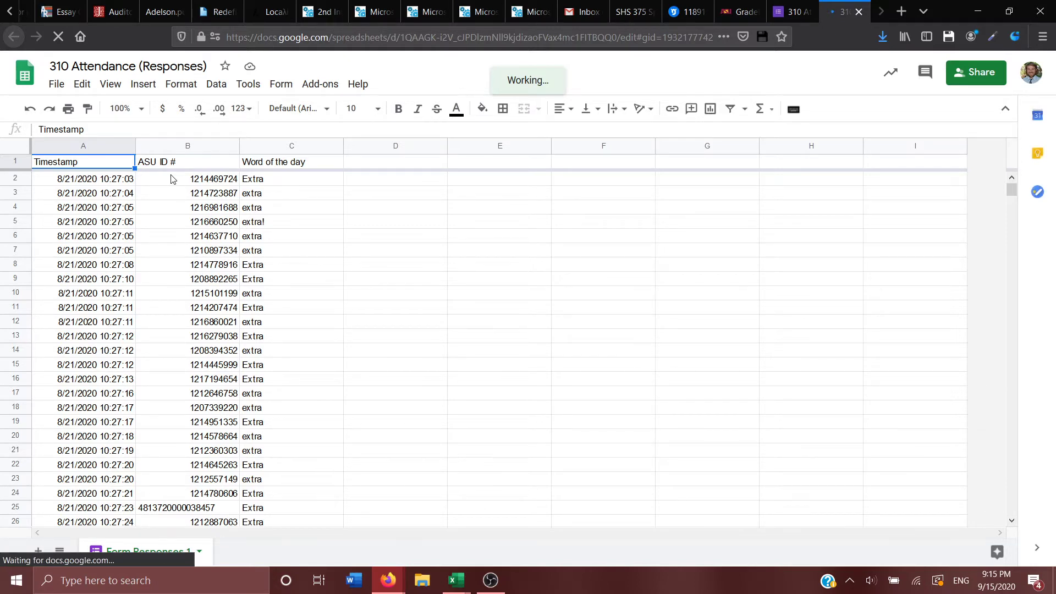
Copy the ASU ID and word-of-the-day responses in B2:C135.
left_click(177, 183)
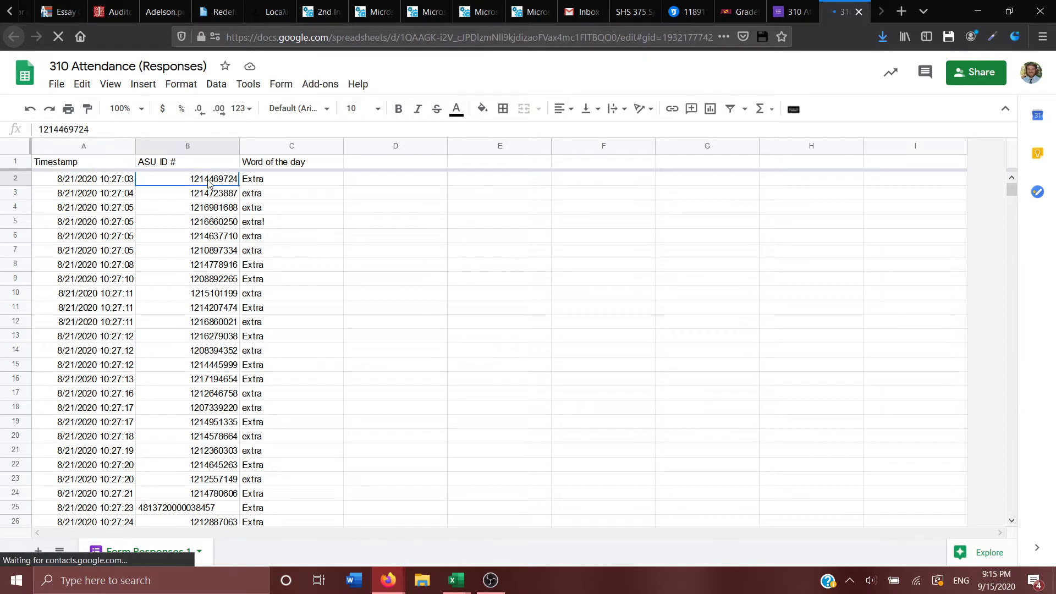
left_click_drag(263, 187, 306, 379)
left_click_drag(306, 470, 293, 412)
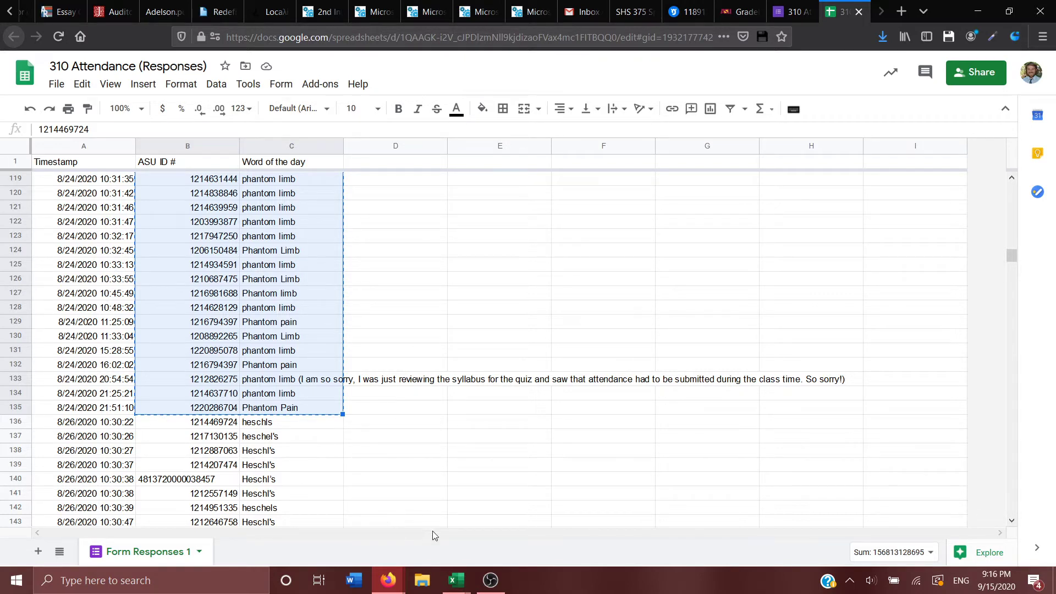
Switch to the Vlookup Grading Tool workbook in Excel and paste the copied responses starting at A3 under From Google Form.
mouse_move(461, 589)
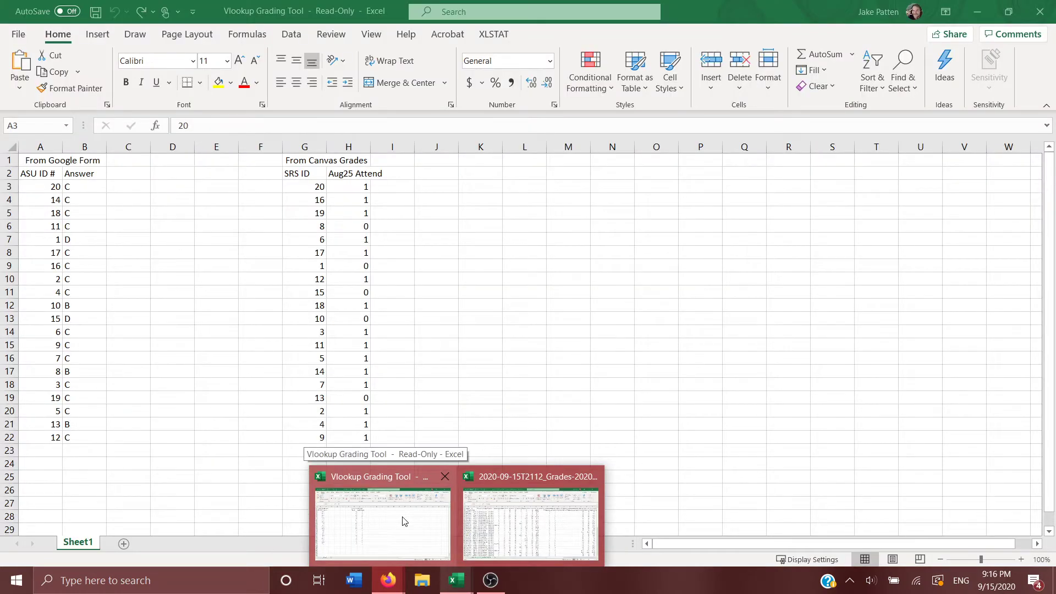
left_click(406, 521)
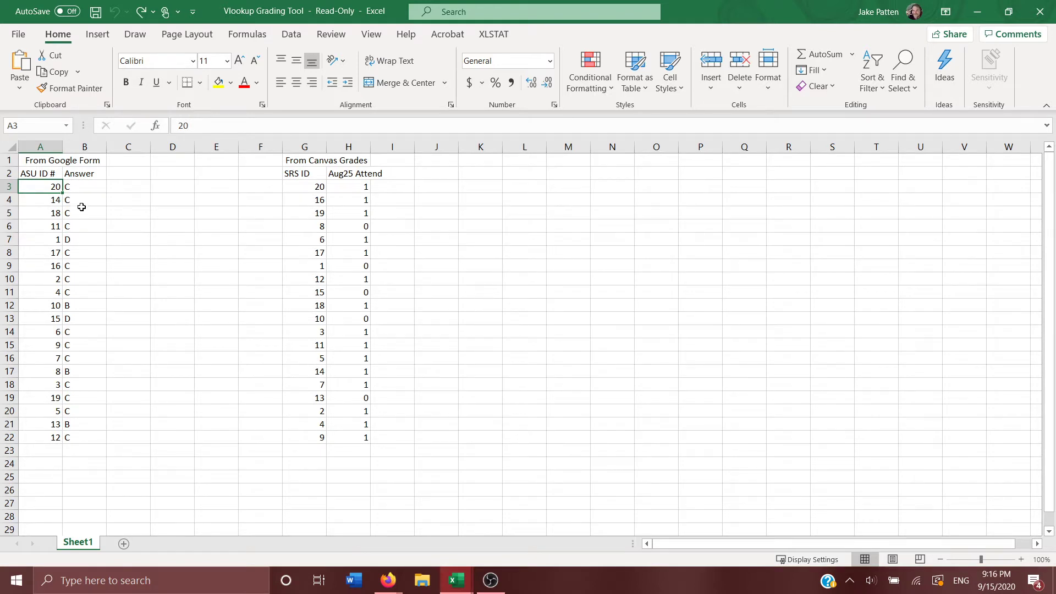
right_click(35, 185)
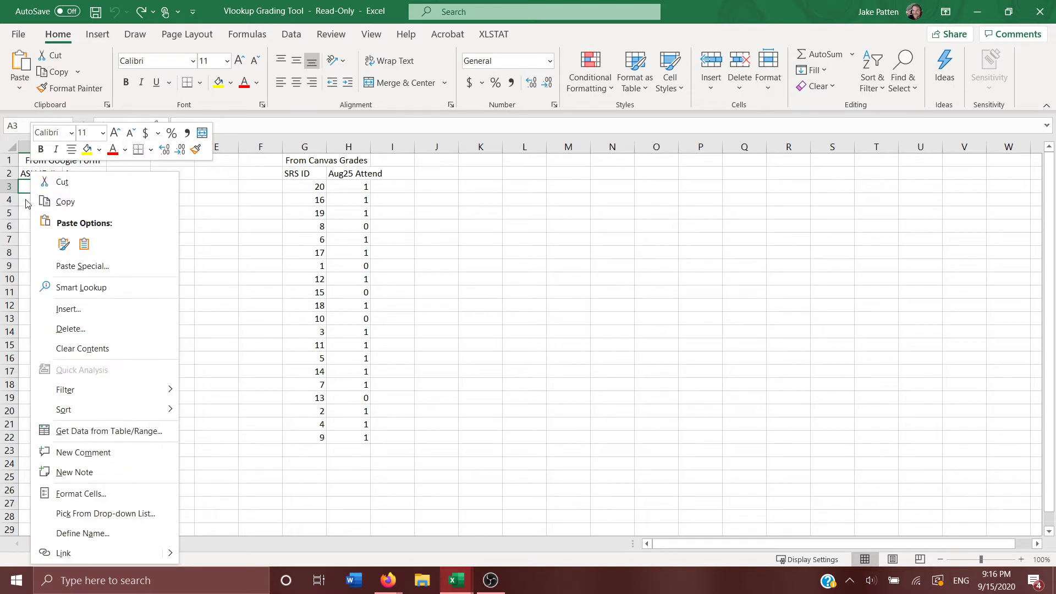
left_click(22, 188)
key("ctrl+v")
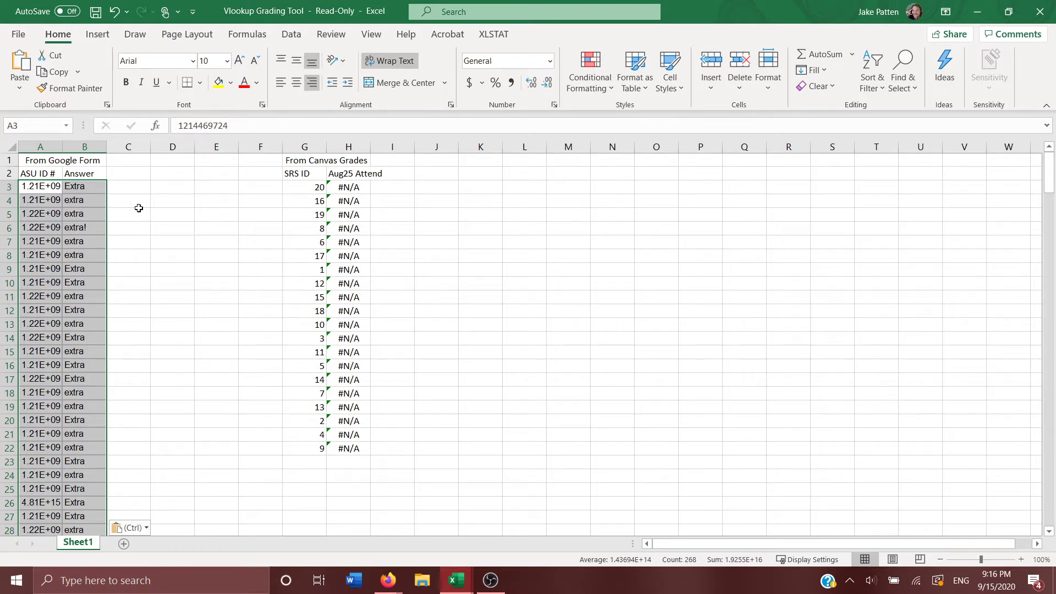
Correct the G2 header under From Canvas Grades to read "SIS ID".
left_click(301, 174)
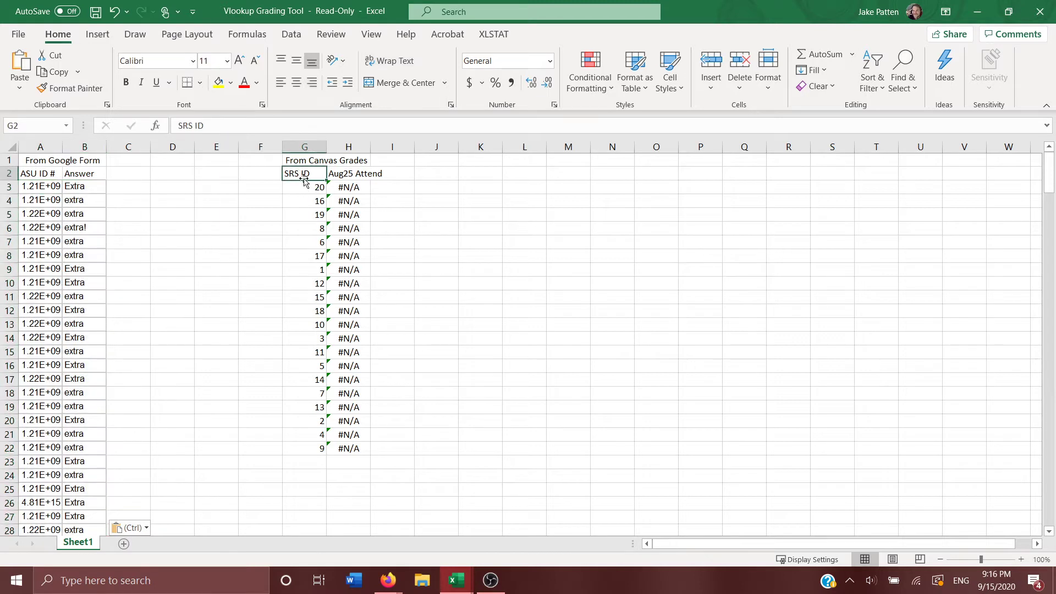
left_click(185, 126)
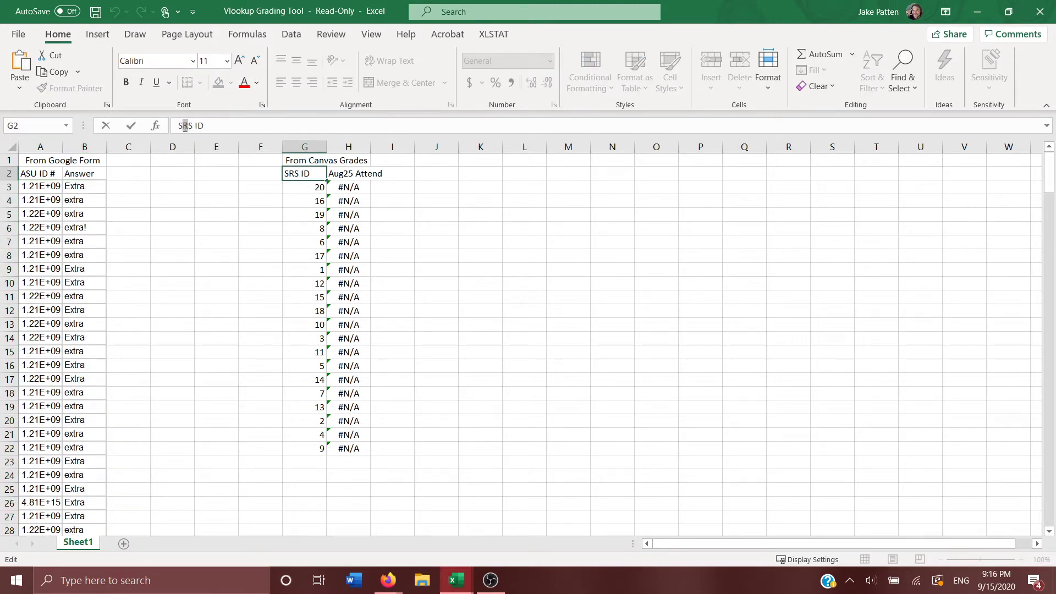
key("Delete")
type("I")
key("shift+Return")
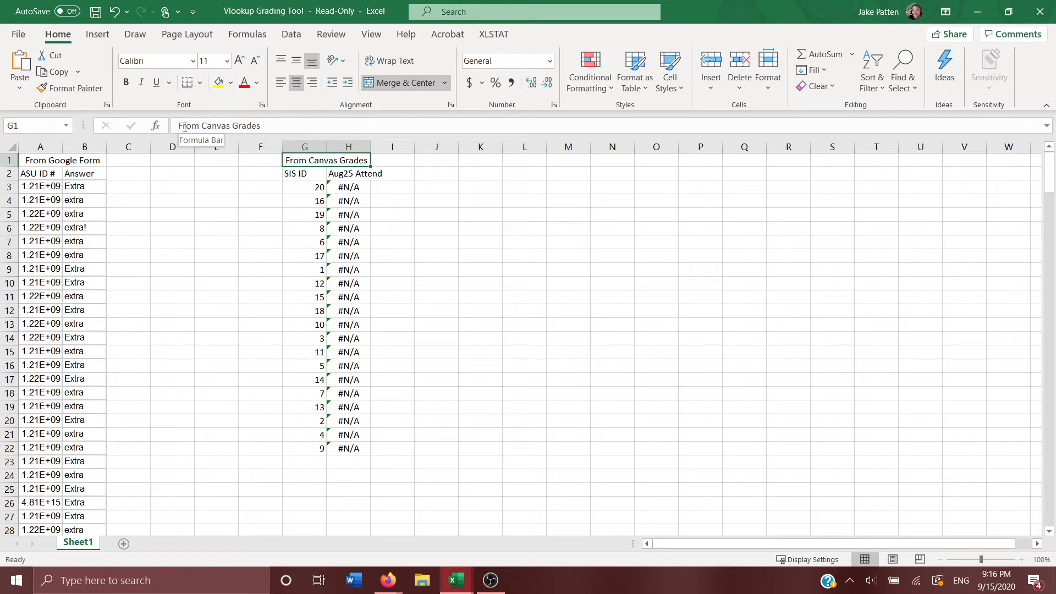
left_click(300, 173)
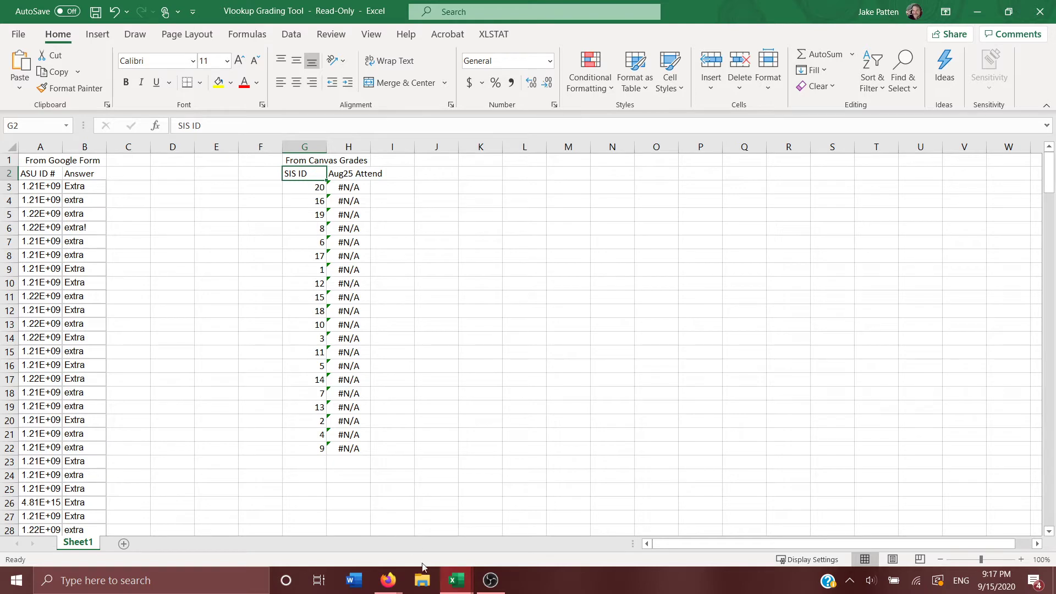
In the exported Canvas grades workbook, widen the SIS User ID column and copy its student IDs in C3:C68.
mouse_move(451, 581)
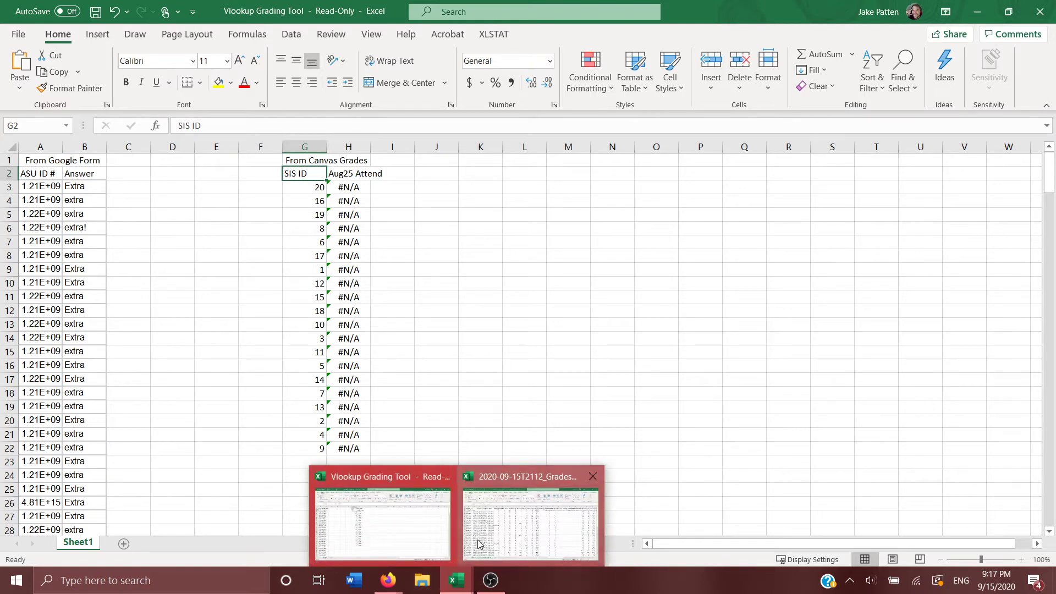
left_click(494, 528)
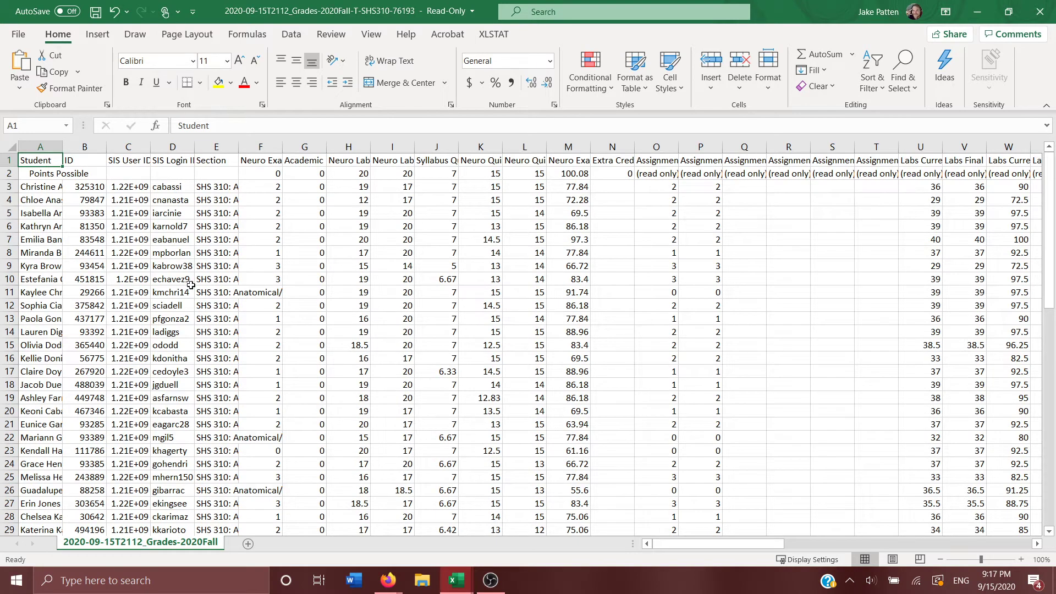
left_click_drag(151, 147, 173, 147)
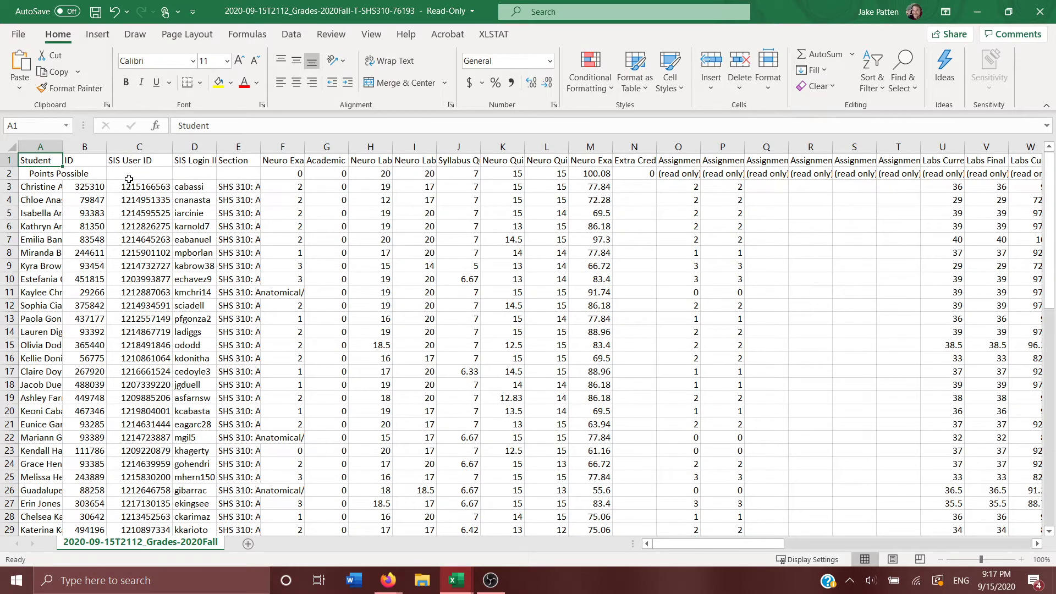
left_click_drag(133, 188, 140, 494)
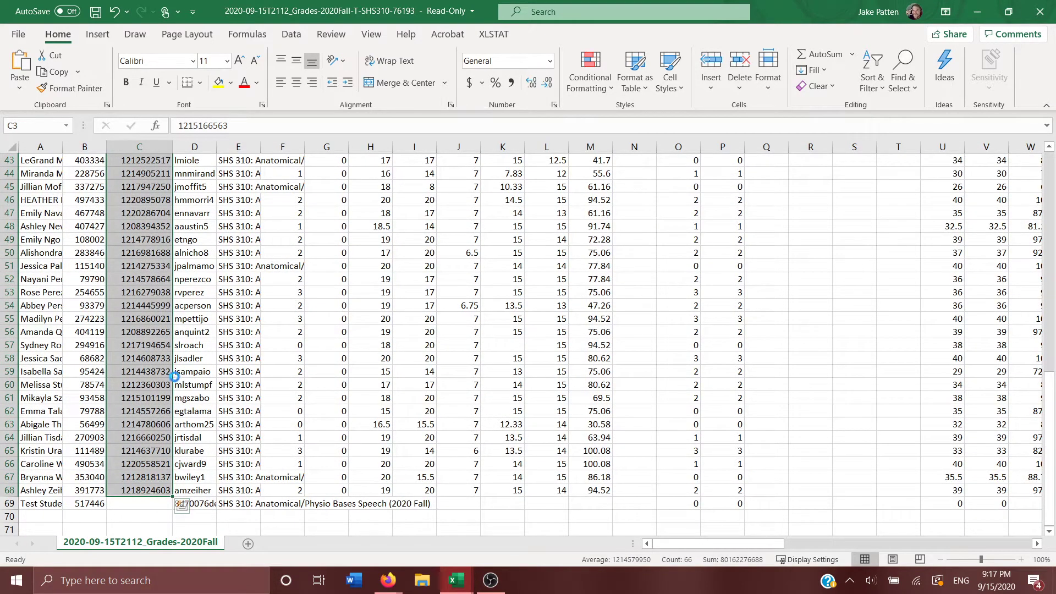
key("ctrl+c")
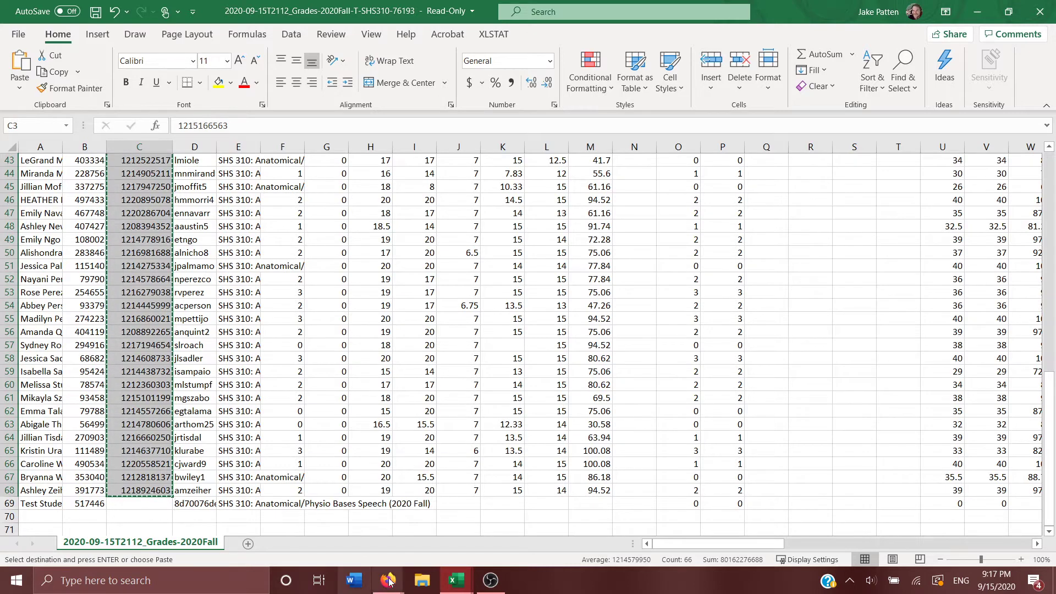
Paste the copied student IDs at G3 in the Vlookup Grading Tool workbook and widen column G to show full numbers.
mouse_move(452, 587)
left_click(385, 520)
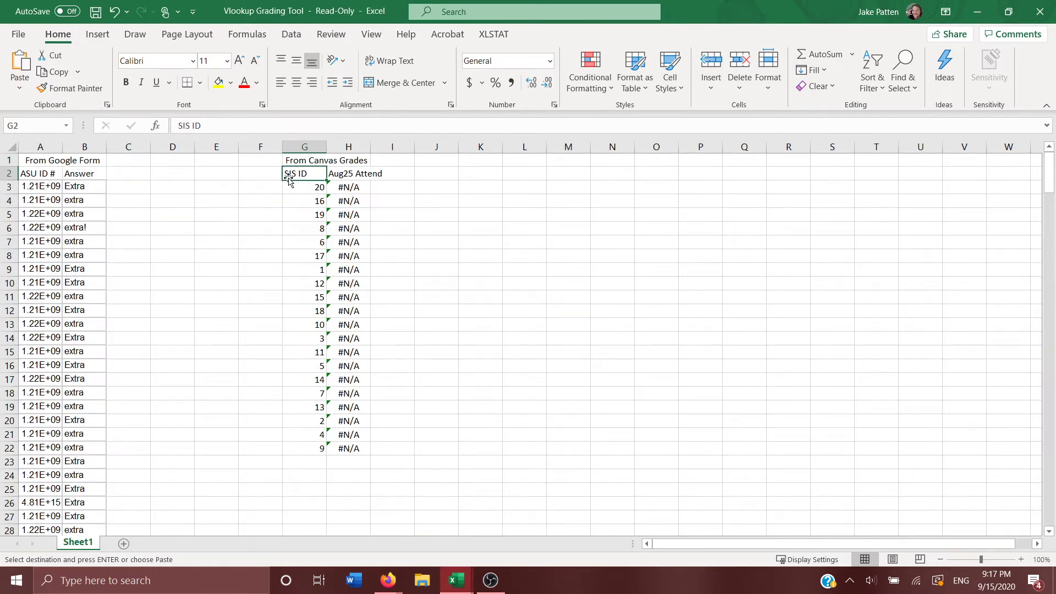
left_click(301, 187)
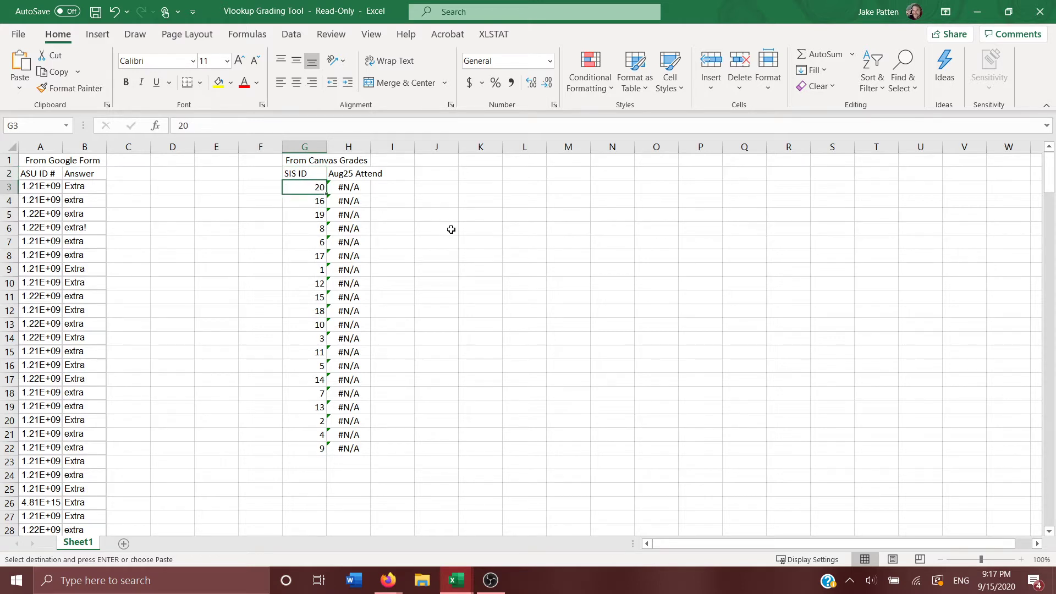
key("ctrl+v")
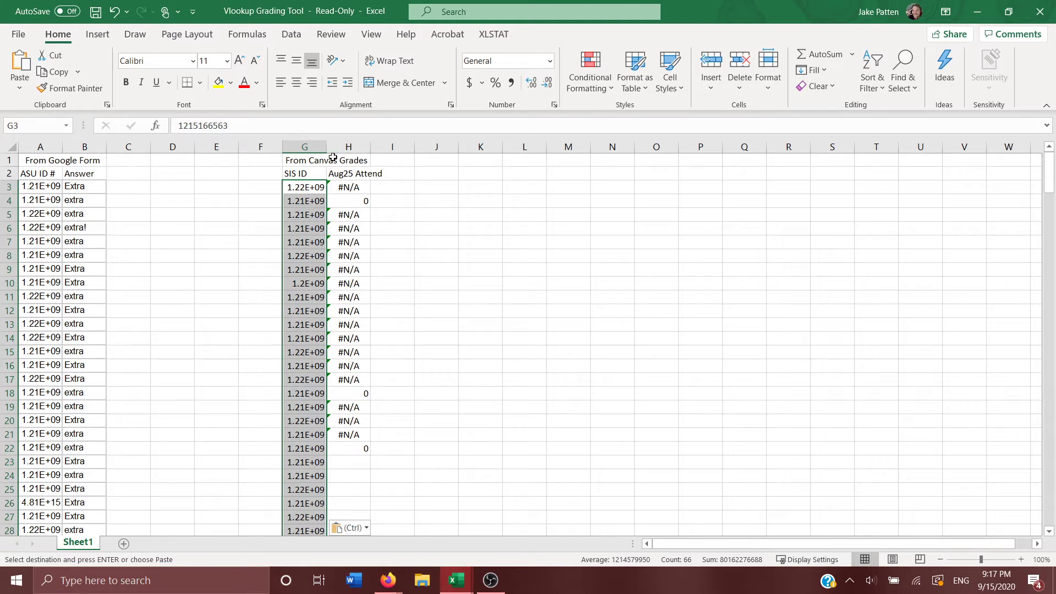
left_click_drag(328, 143, 348, 145)
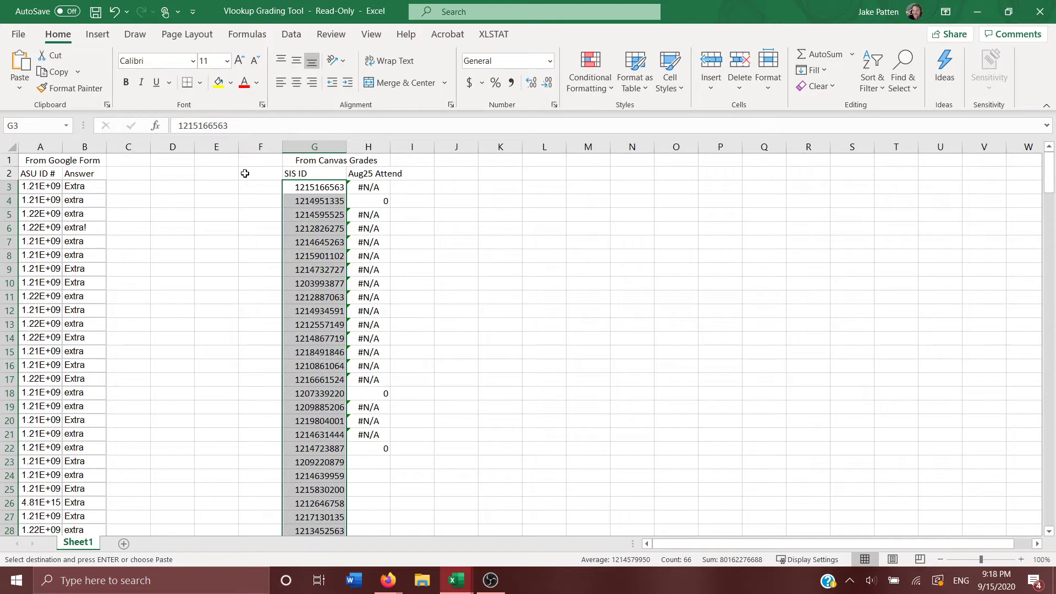
Remove the exclamation mark from the answer in B6 so it reads "extra".
left_click(93, 187)
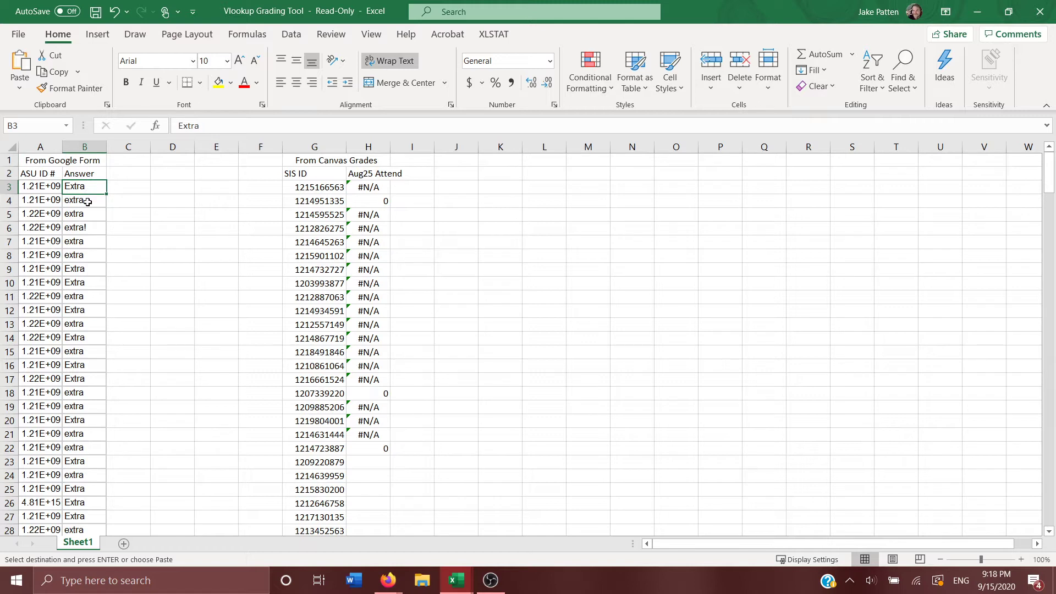
left_click(87, 200)
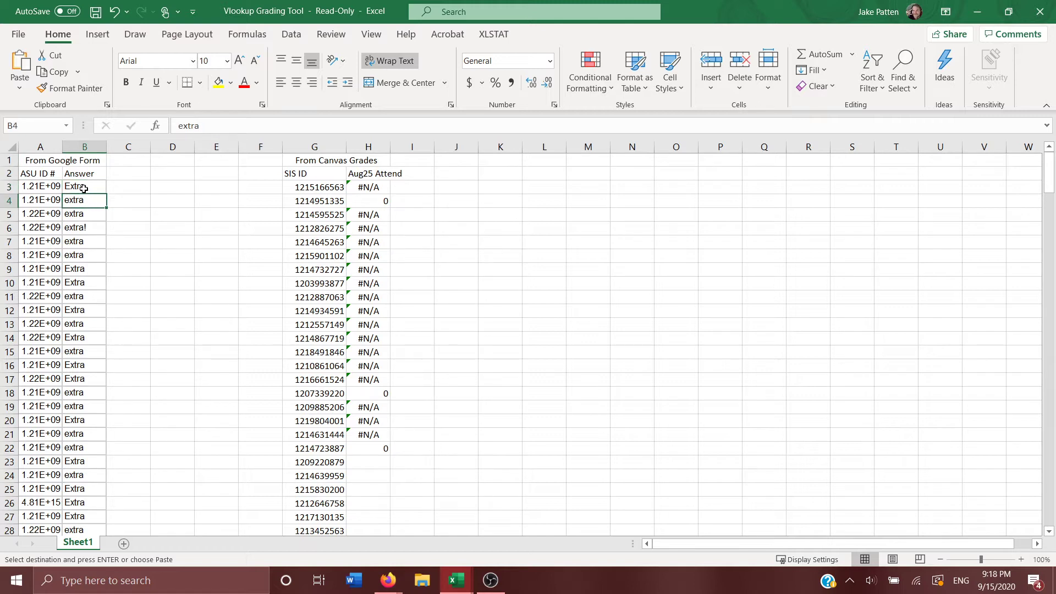
left_click(87, 227)
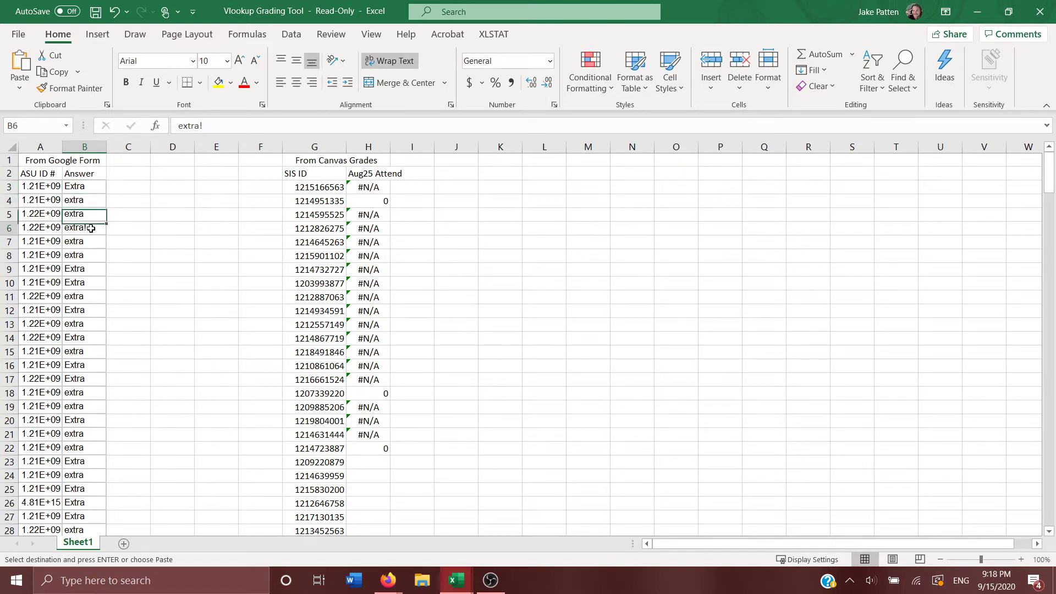
left_click(217, 124)
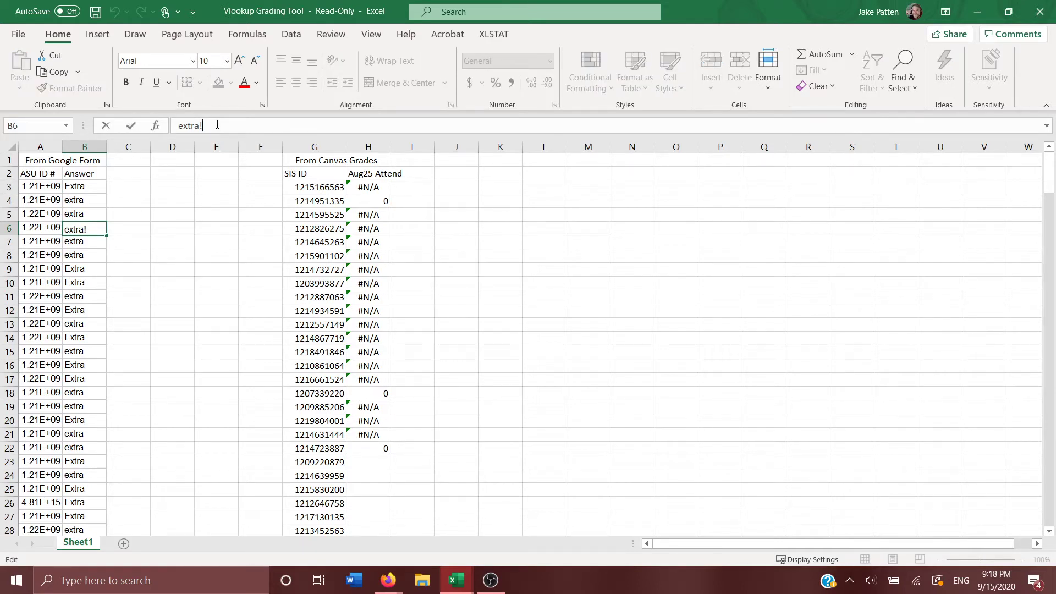
key("BackSpace")
Shorten the answer in B38 to "extra" by deleting the surplus letters and the parenthetical remark.
scroll(95, 259, "down", 3)
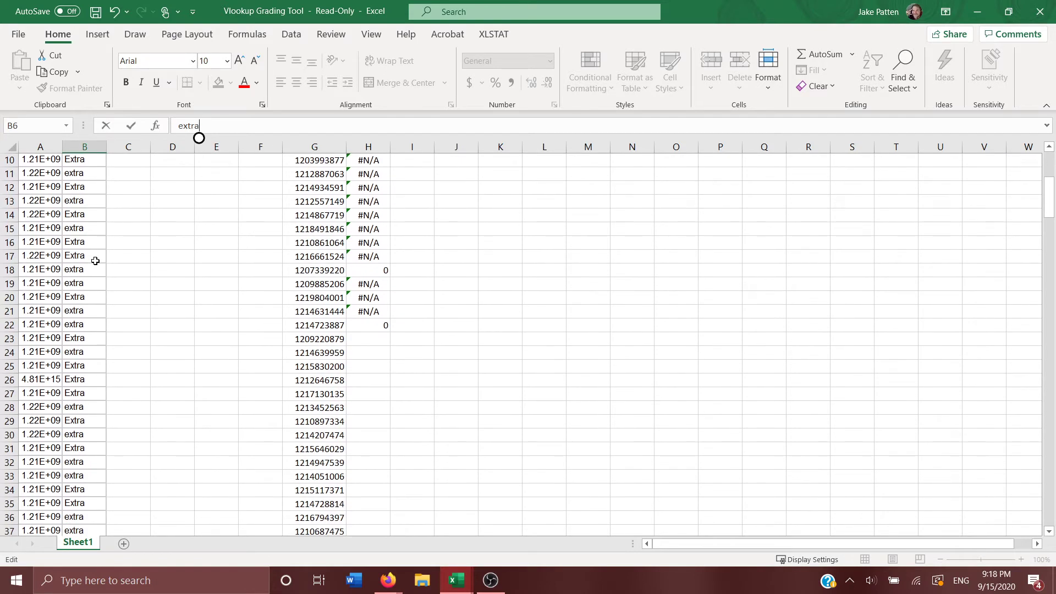
scroll(95, 261, "down", 2)
scroll(83, 258, "down", 2)
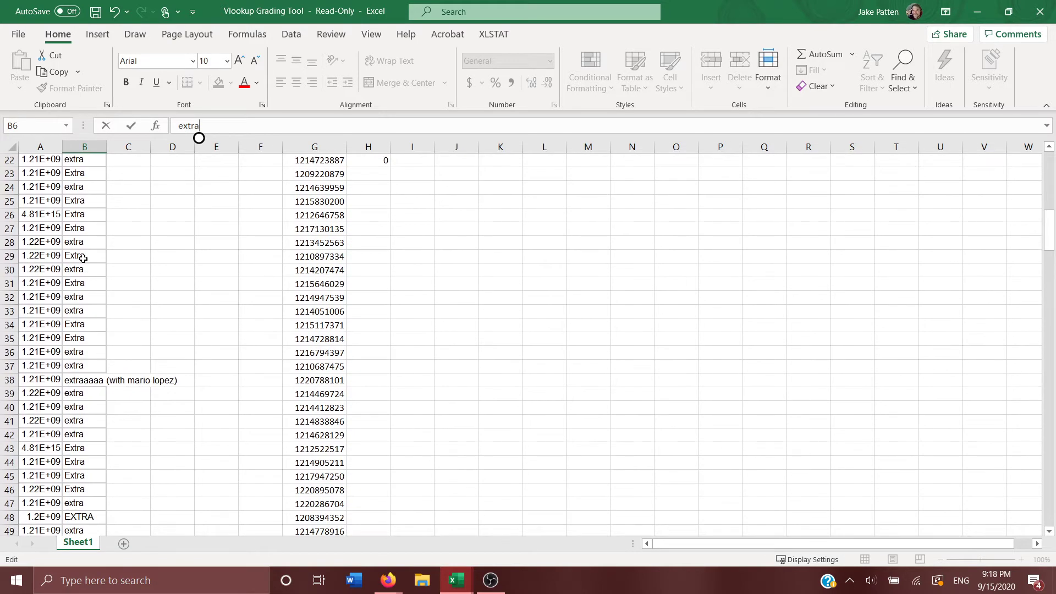
left_click(88, 381)
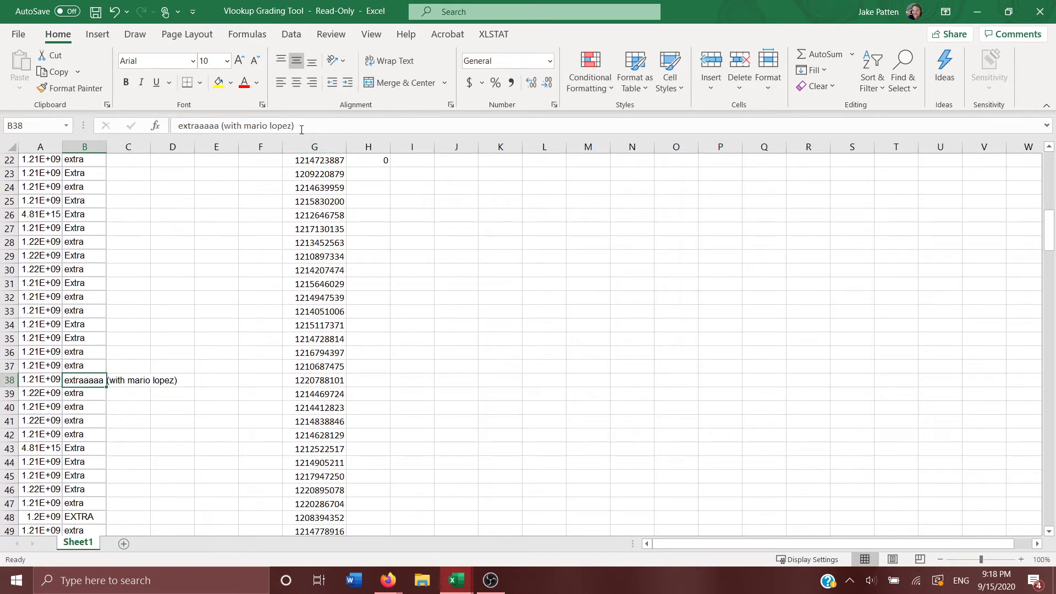
left_click_drag(302, 129, 202, 134)
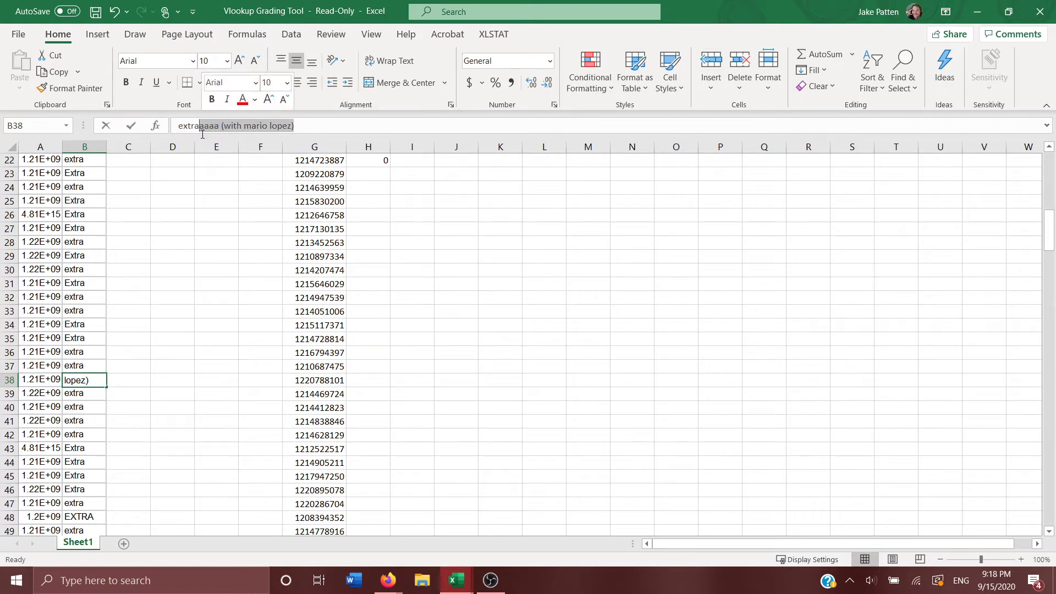
key("BackSpace")
scroll(119, 302, "down", 3)
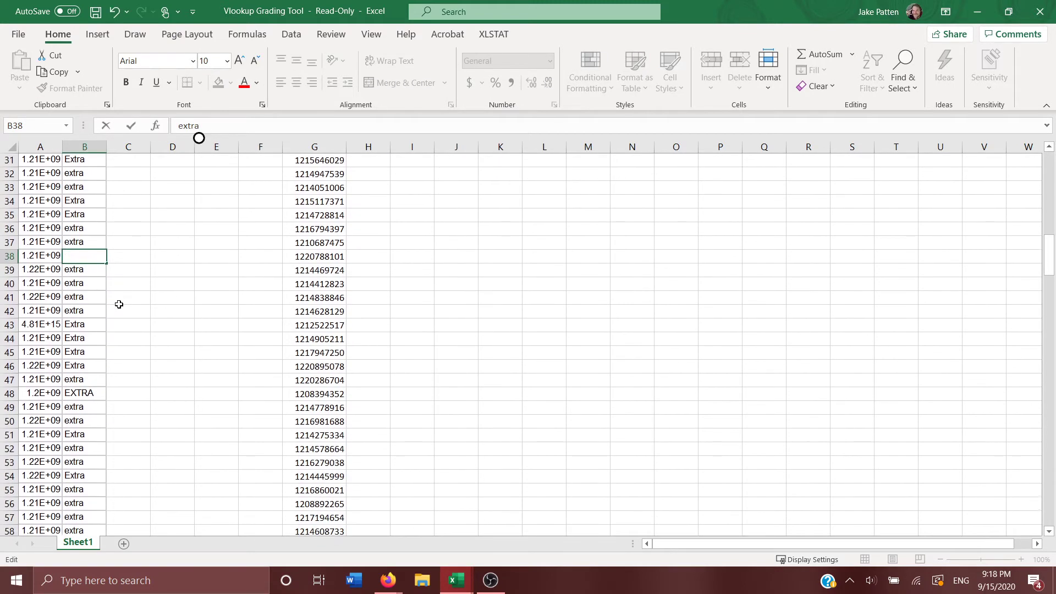
Remove both exclamation marks from the answer in B63 so it reads "Extra".
scroll(119, 304, "down", 3)
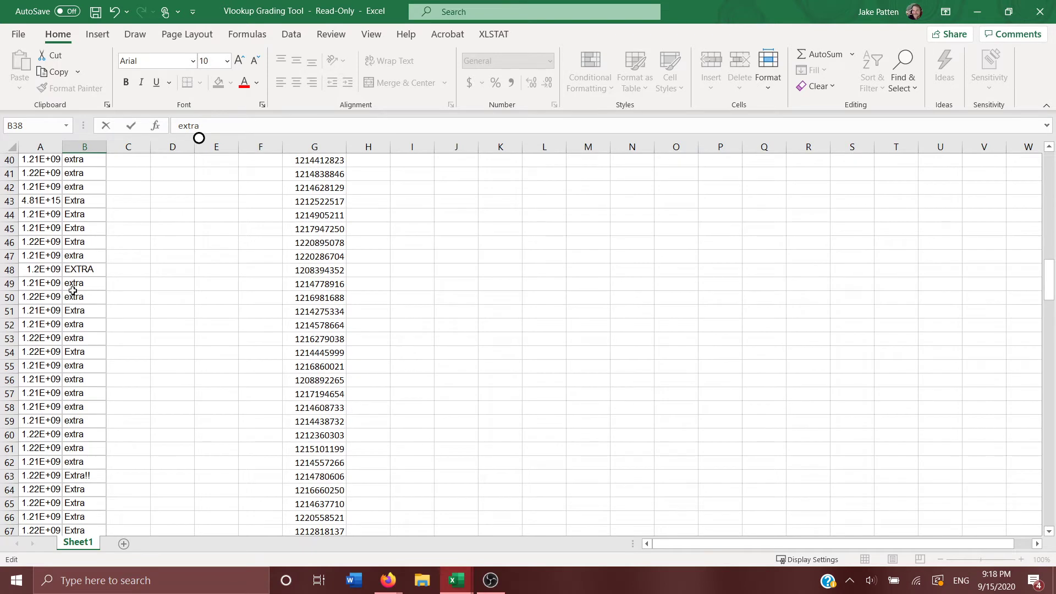
scroll(72, 289, "down", 4)
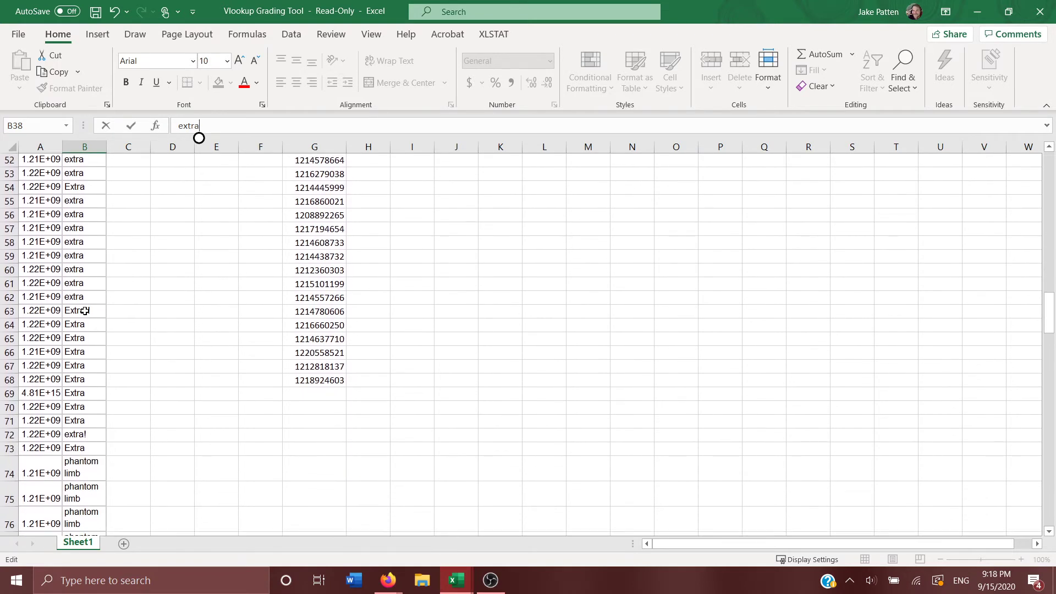
left_click(85, 311)
left_click(211, 126)
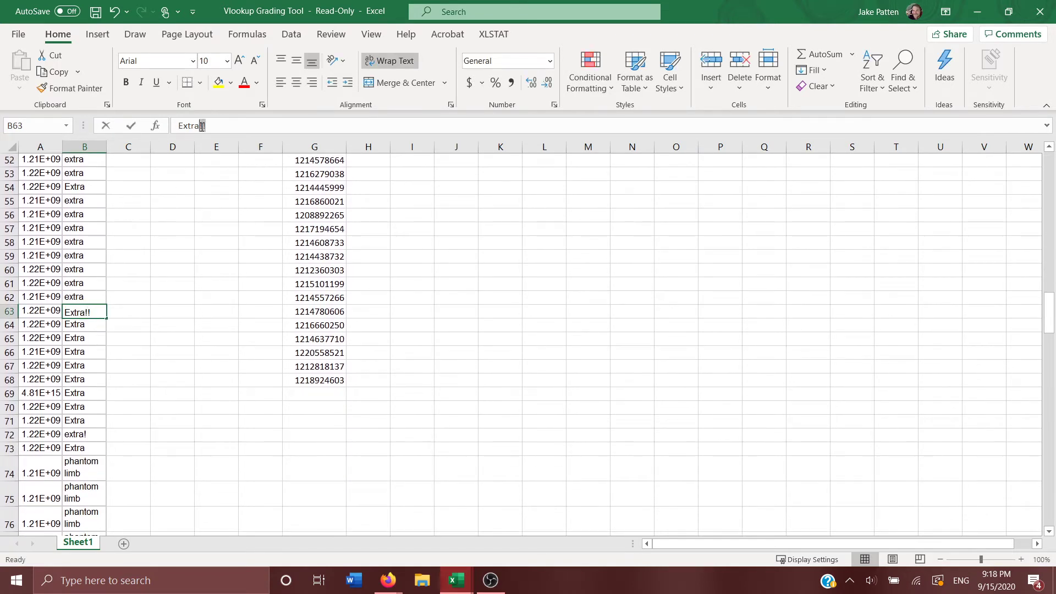
key("BackSpace")
key("BackSpace")
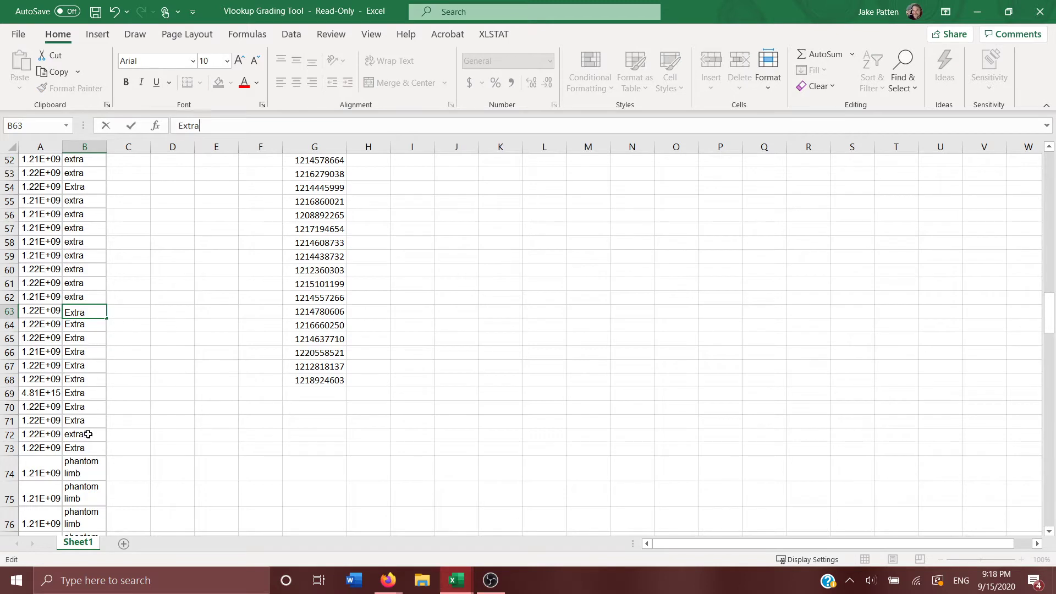
Remove the exclamation mark from the answer in B72 so it reads "extra".
left_click(88, 434)
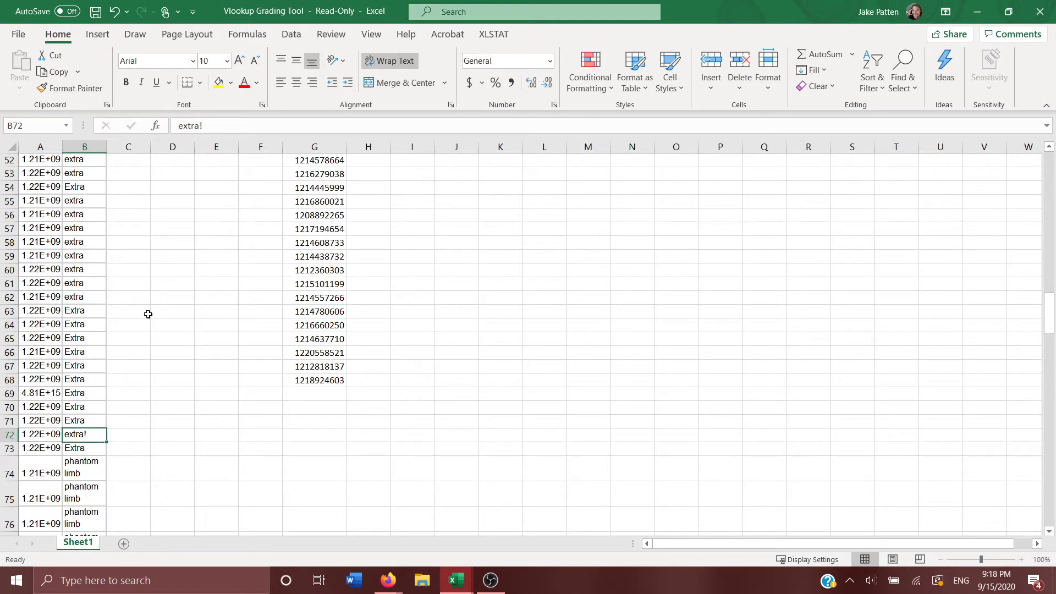
left_click(201, 125)
key("BackSpace")
Delete the parenthetical apology from the answer in B134, leaving only "phantom limb".
scroll(91, 318, "down", 4)
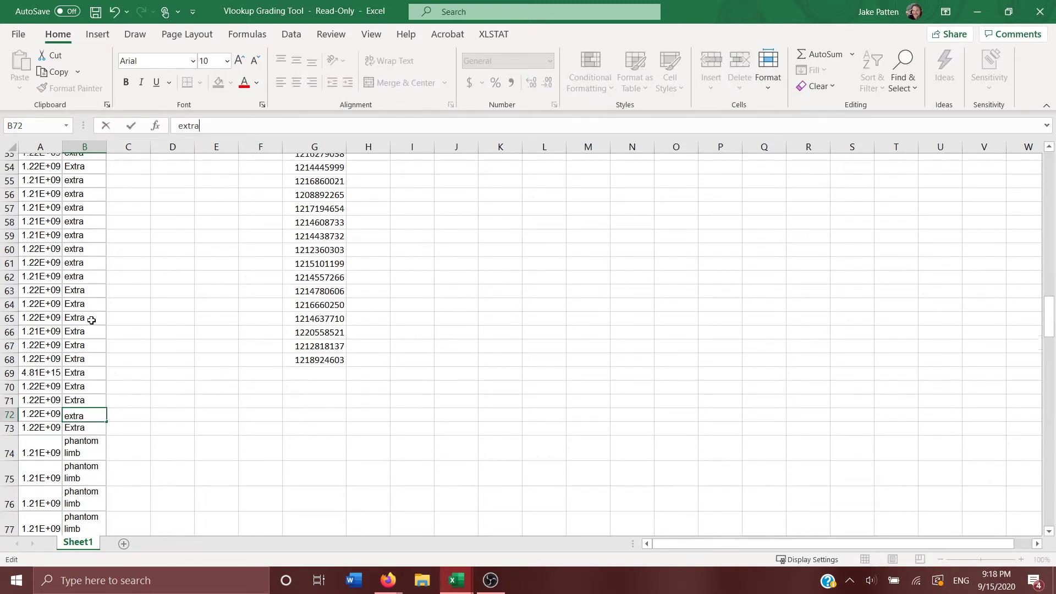
left_click(90, 301)
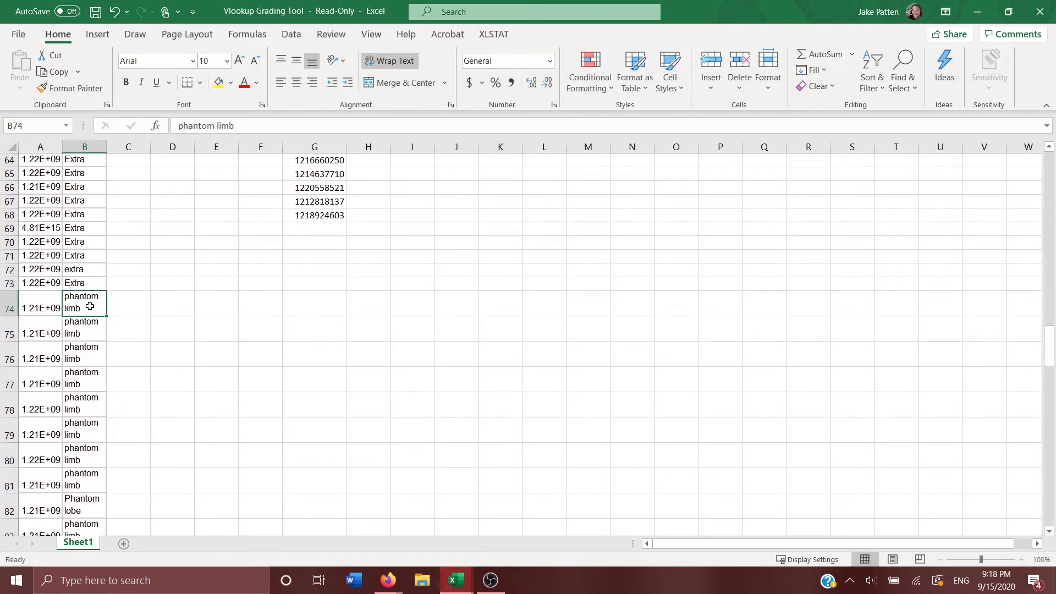
scroll(89, 306, "down", 3)
scroll(90, 306, "down", 18)
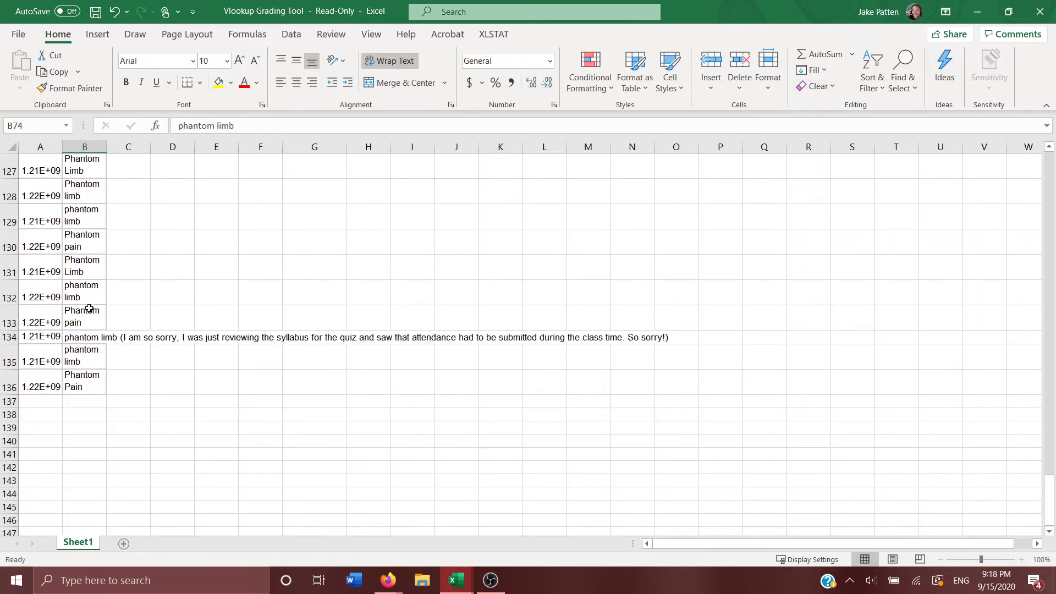
left_click(92, 261)
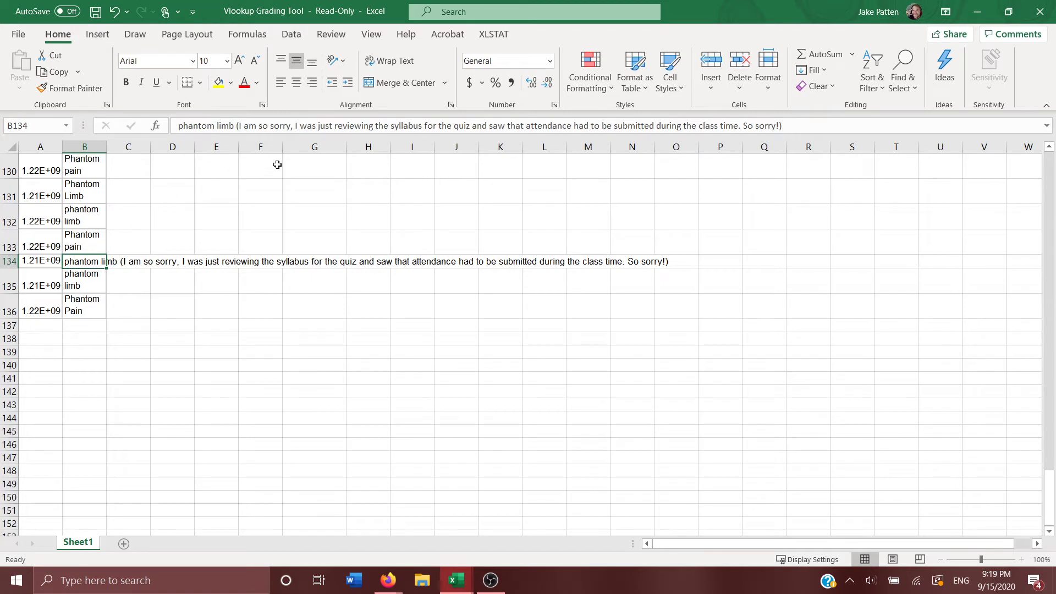
left_click_drag(819, 125, 232, 133)
key("BackSpace")
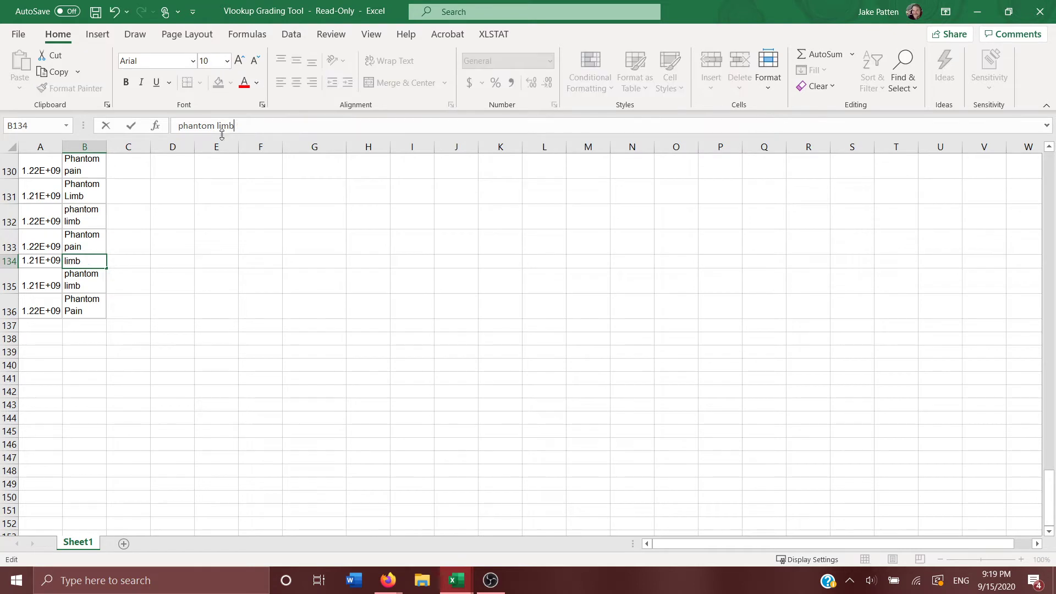
Replace the second word of the last answer, in B136, so it reads "Phantom limb".
left_click(83, 306)
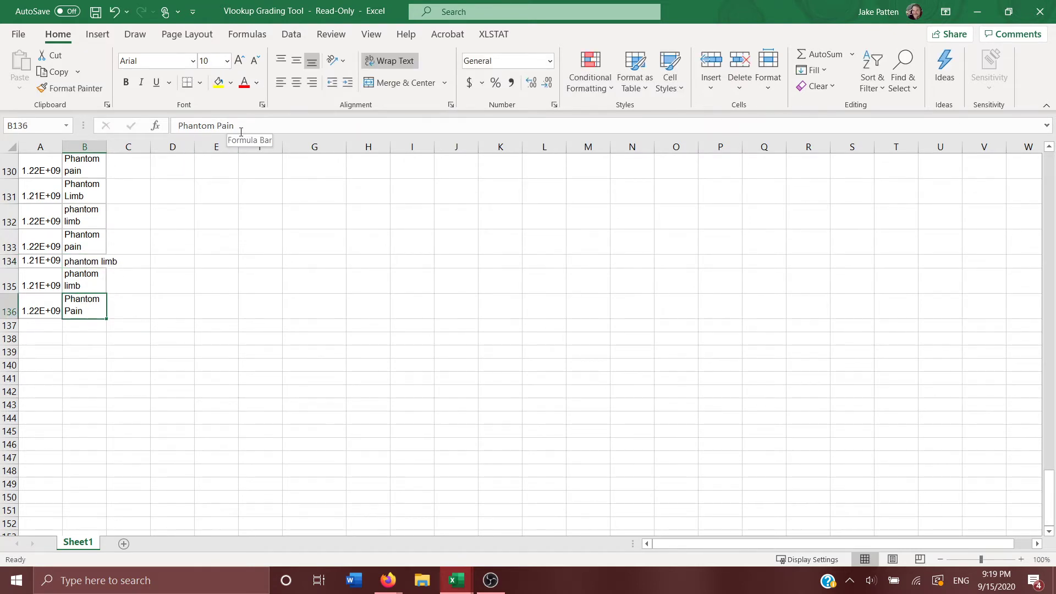
left_click_drag(236, 127, 219, 127)
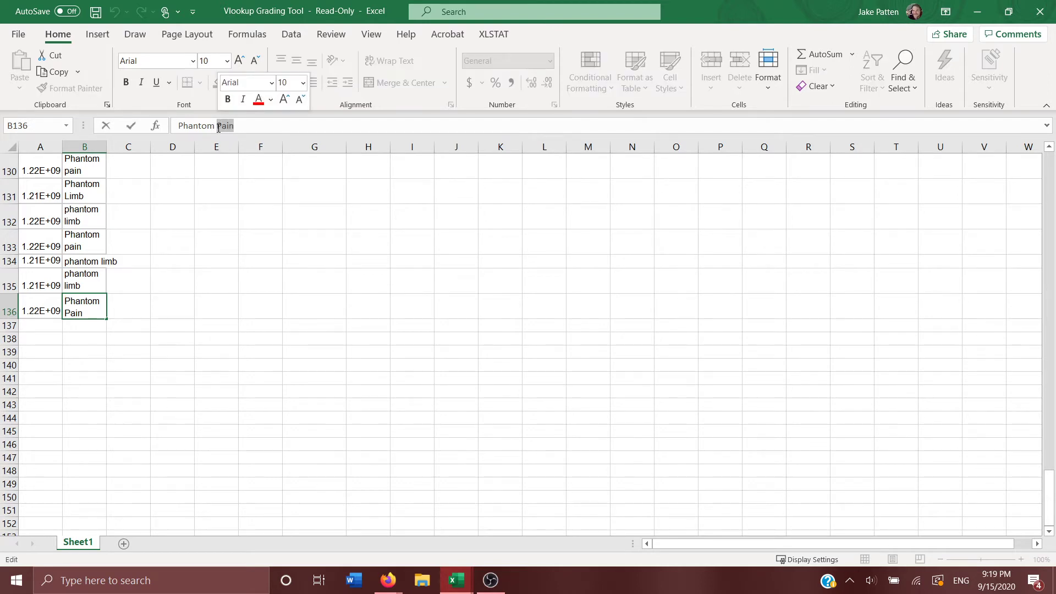
type("limb")
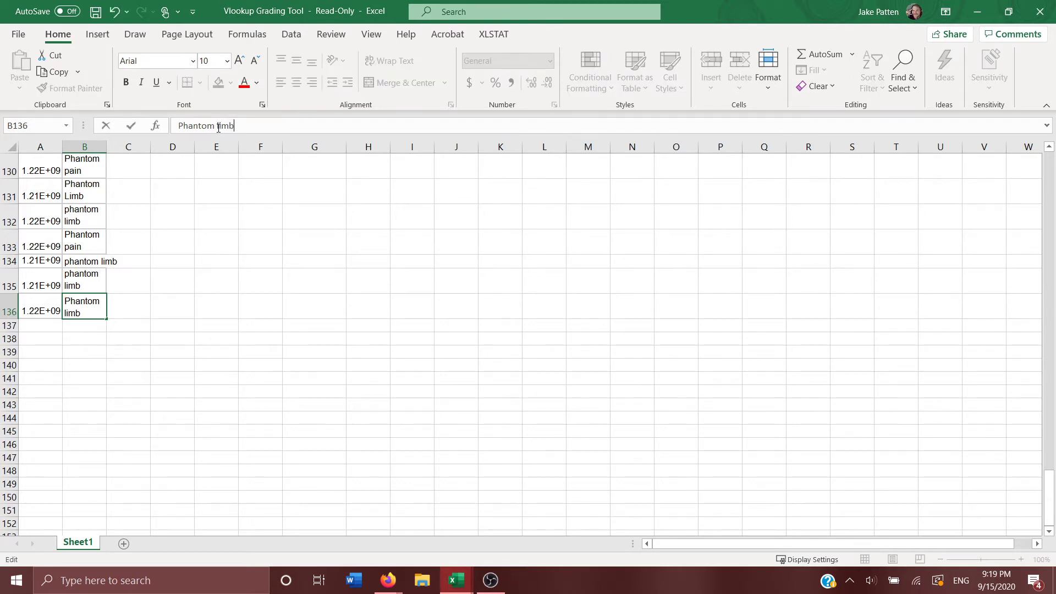
key("Return")
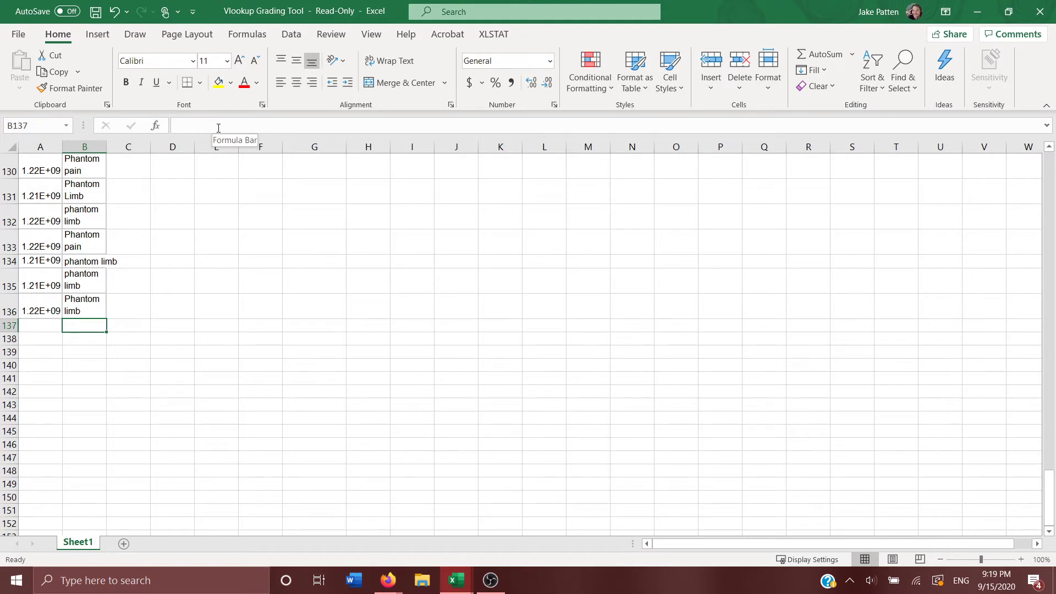
Replace the initial "ph" with "f" in the answers in B120:B122 so each reads "fantom limb".
scroll(174, 255, "up", 4)
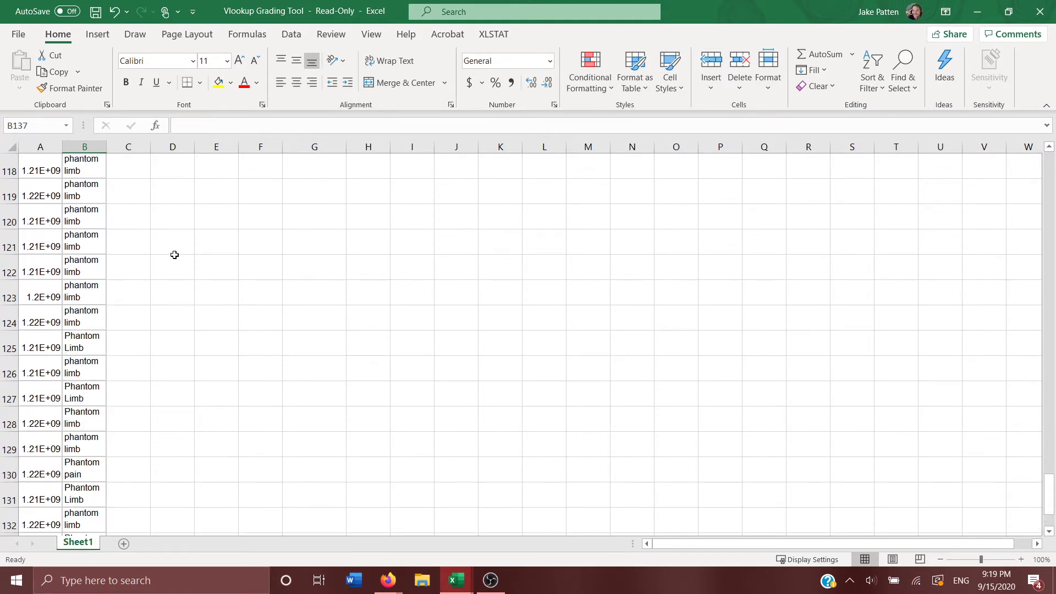
scroll(174, 255, "down", 4)
scroll(174, 254, "up", 4)
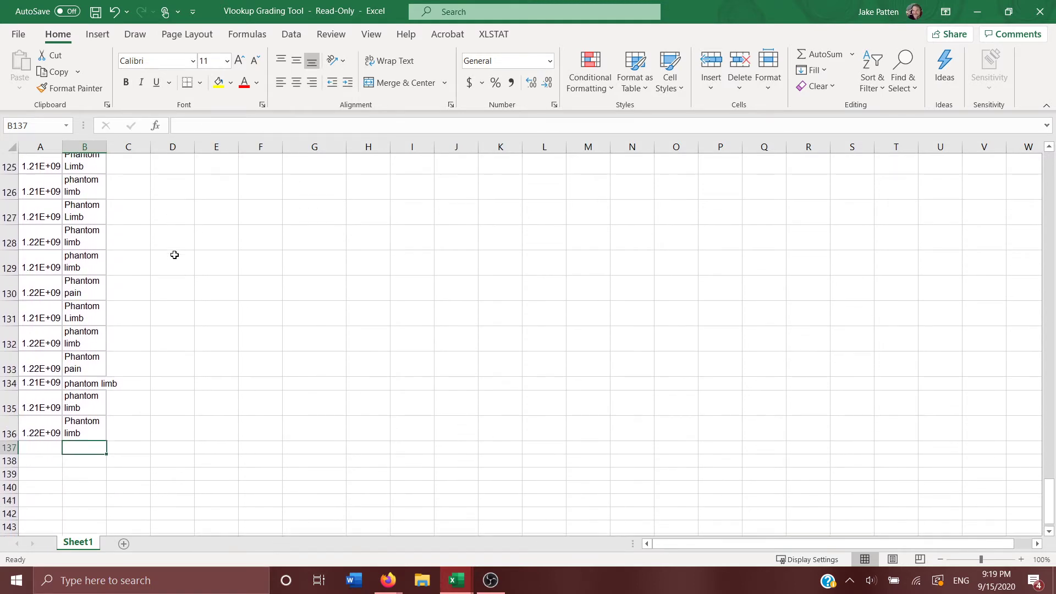
scroll(174, 255, "up", 2)
left_click(84, 297)
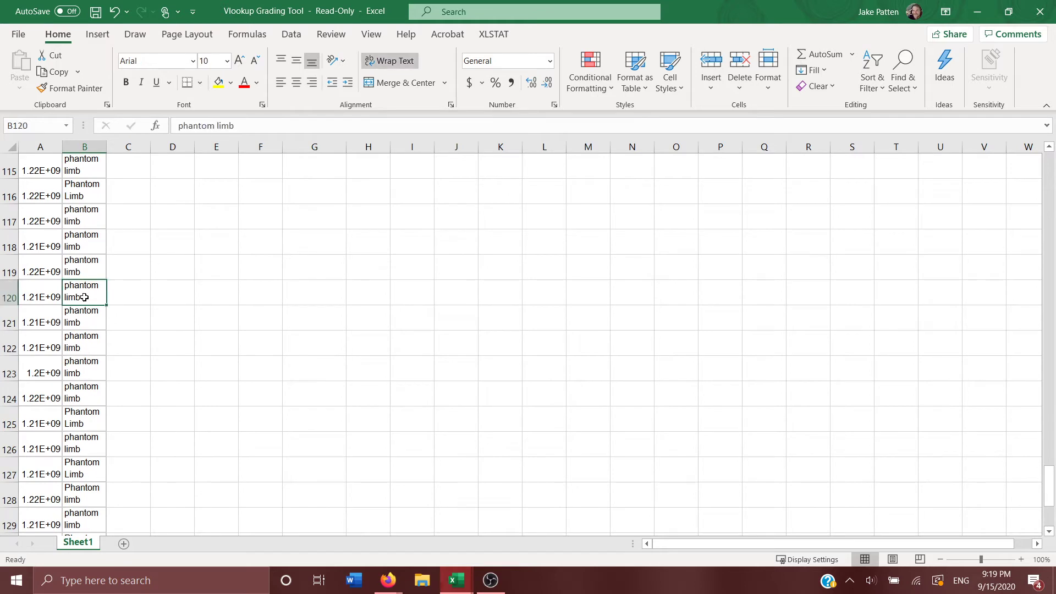
left_click_drag(187, 127, 170, 128)
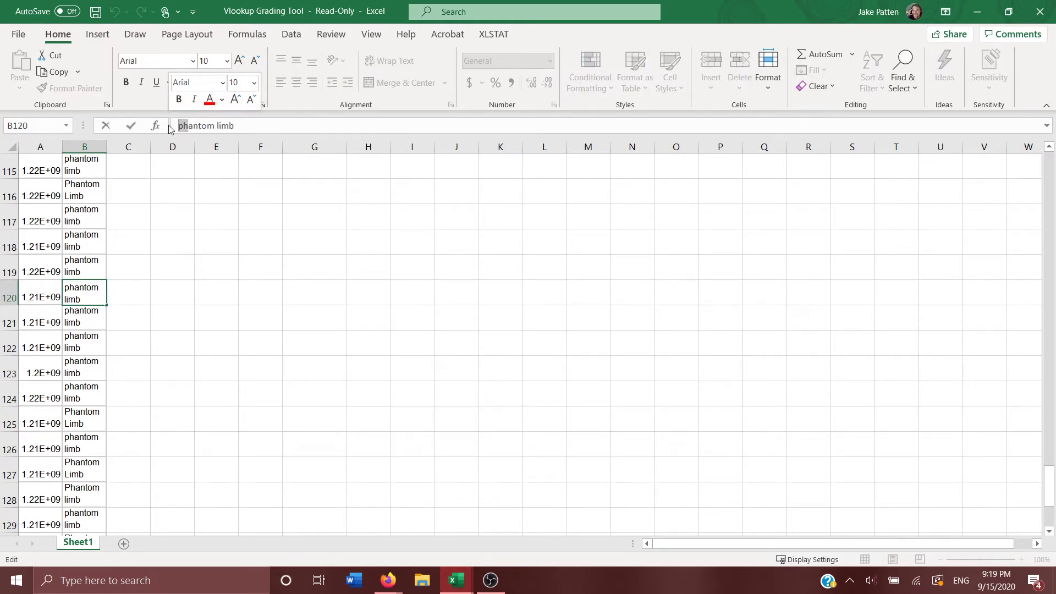
type("f")
key("Return")
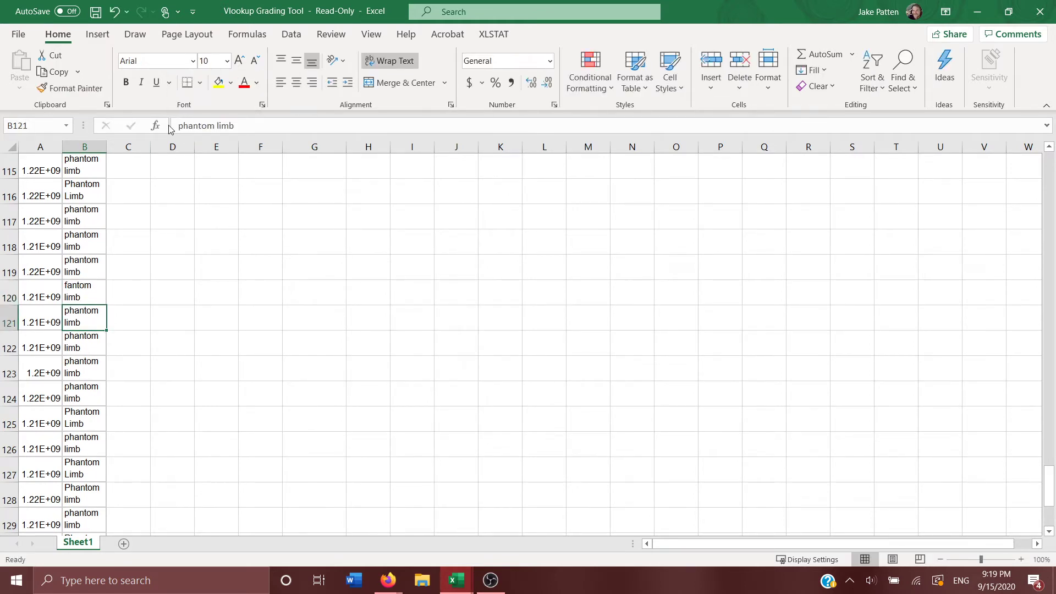
left_click_drag(188, 128, 170, 130)
type("f")
key("Return")
type("f")
key("Return")
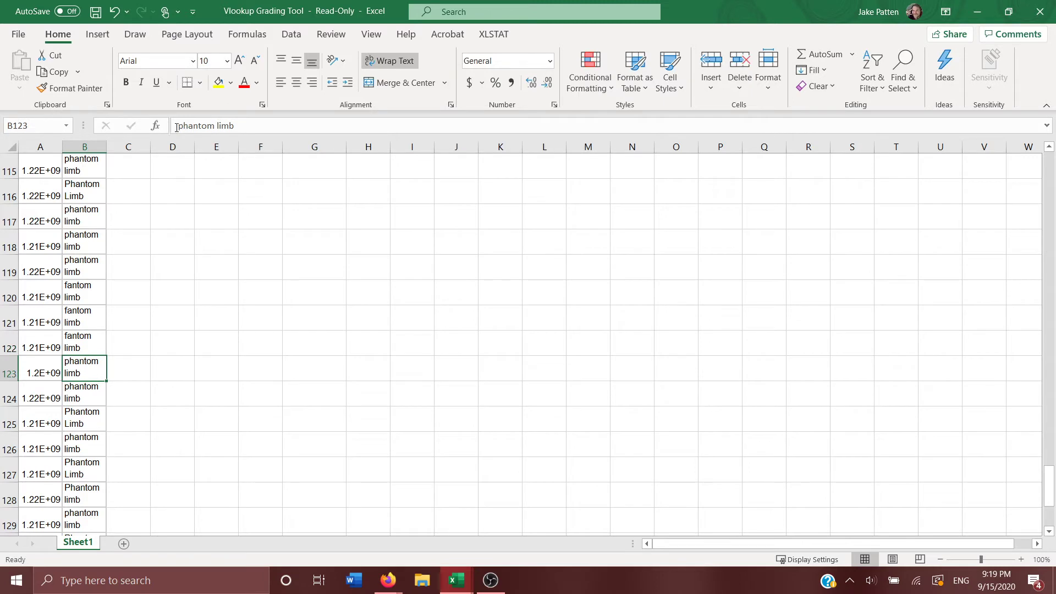
Respell the first word as "fantom" in each of the answers in B123:B126.
left_click_drag(190, 128, 175, 129)
type("f")
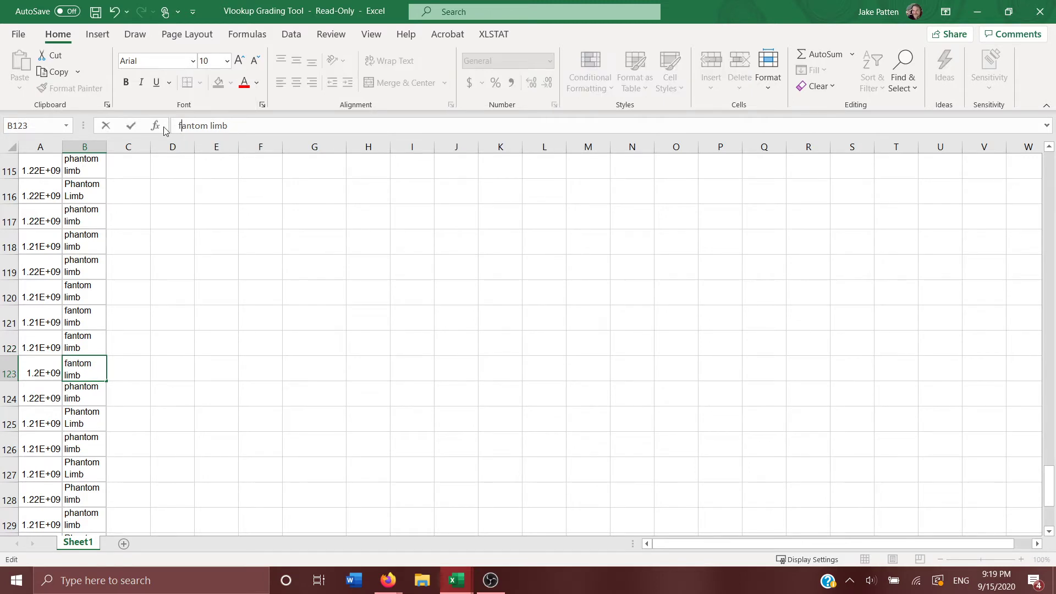
key("Return")
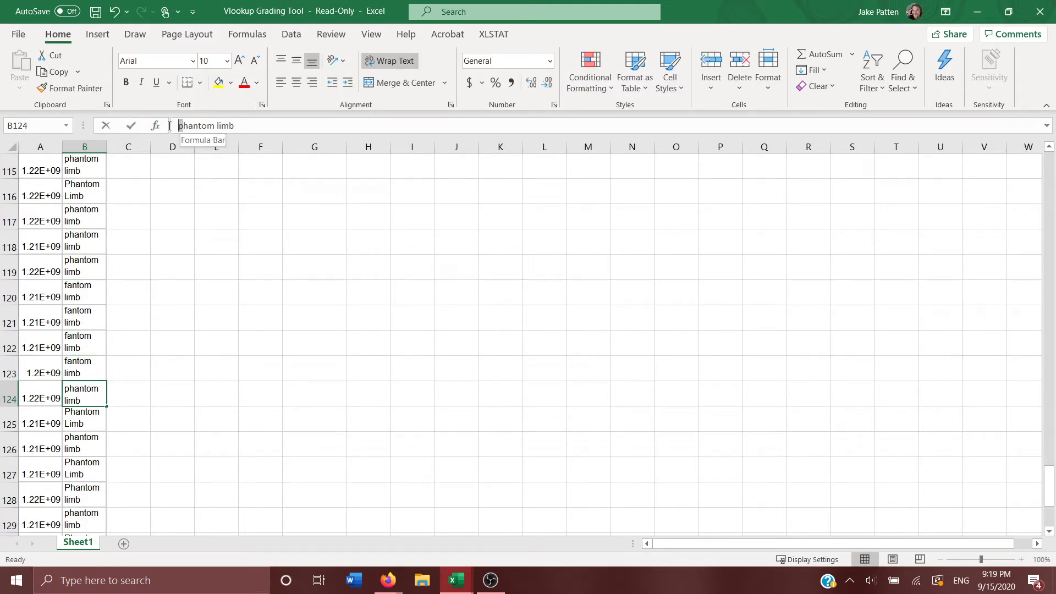
left_click_drag(190, 126, 174, 127)
type("f")
key("Return")
type("f")
key("Return")
scroll(164, 134, "up", 2)
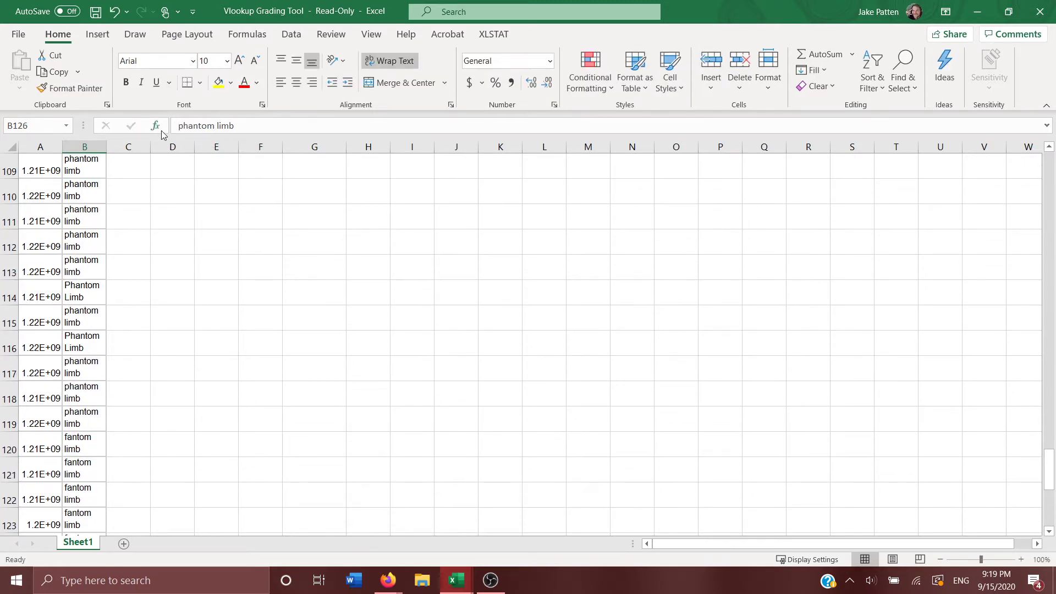
scroll(88, 262, "down", 5)
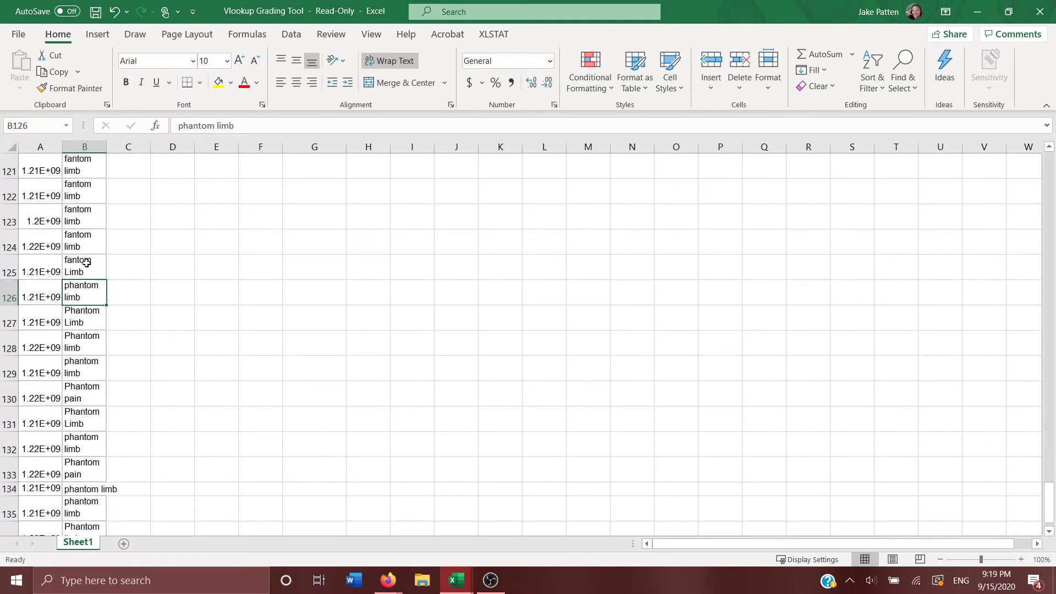
left_click_drag(189, 126, 176, 127)
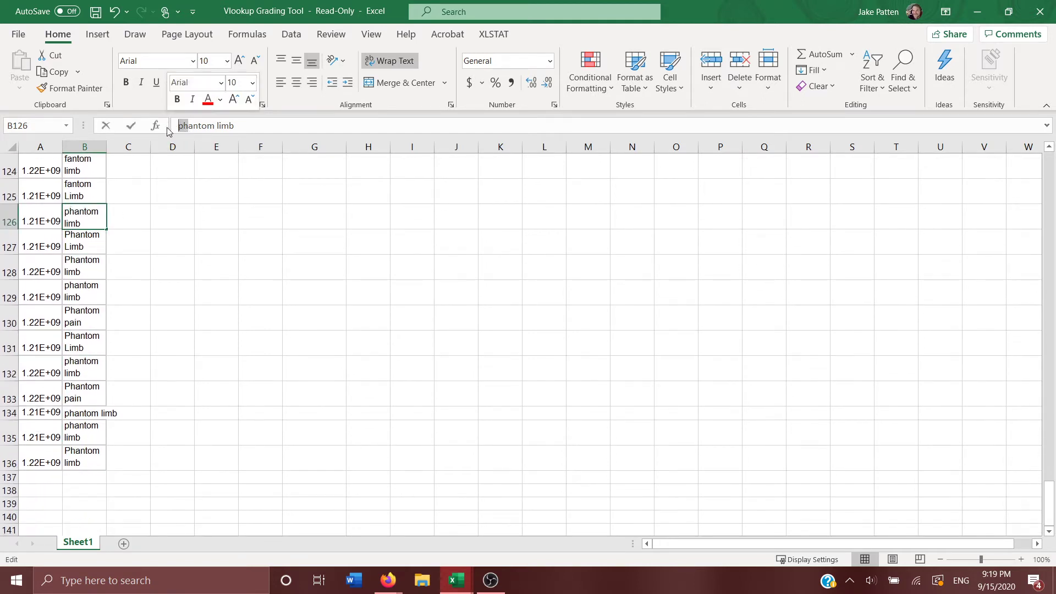
type("f")
key("Return")
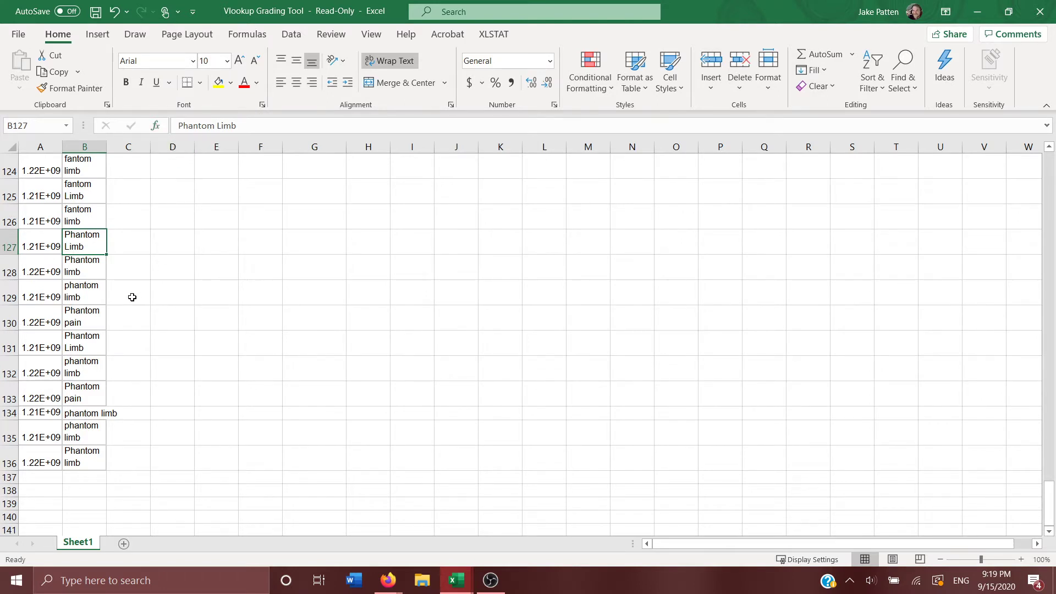
Select the first Aug25 Attend formula in H3 and widen column A to show the full ASU ID numbers.
scroll(132, 297, "up", 9)
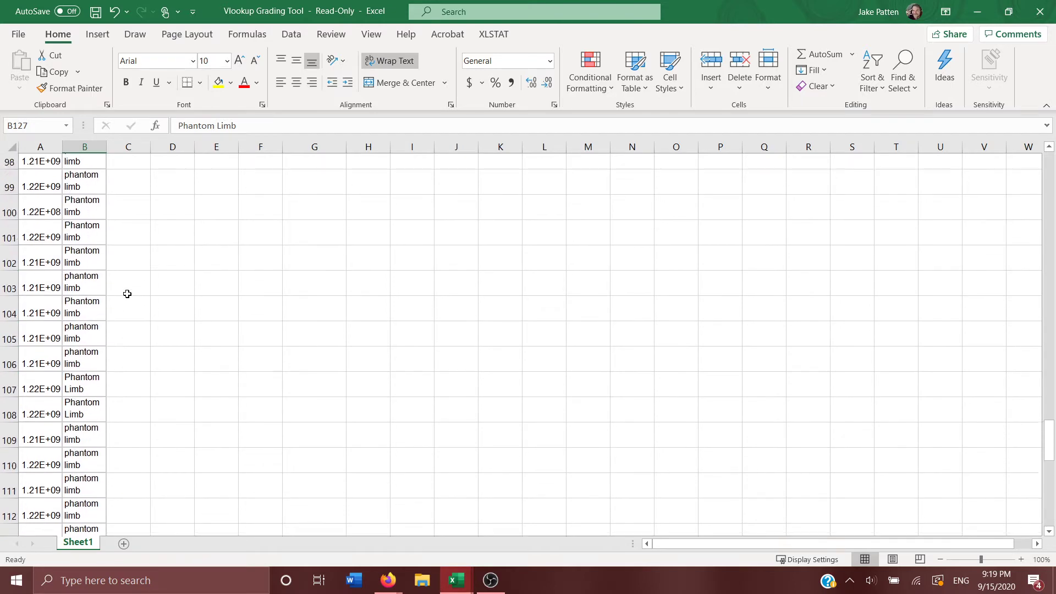
scroll(127, 294, "up", 17)
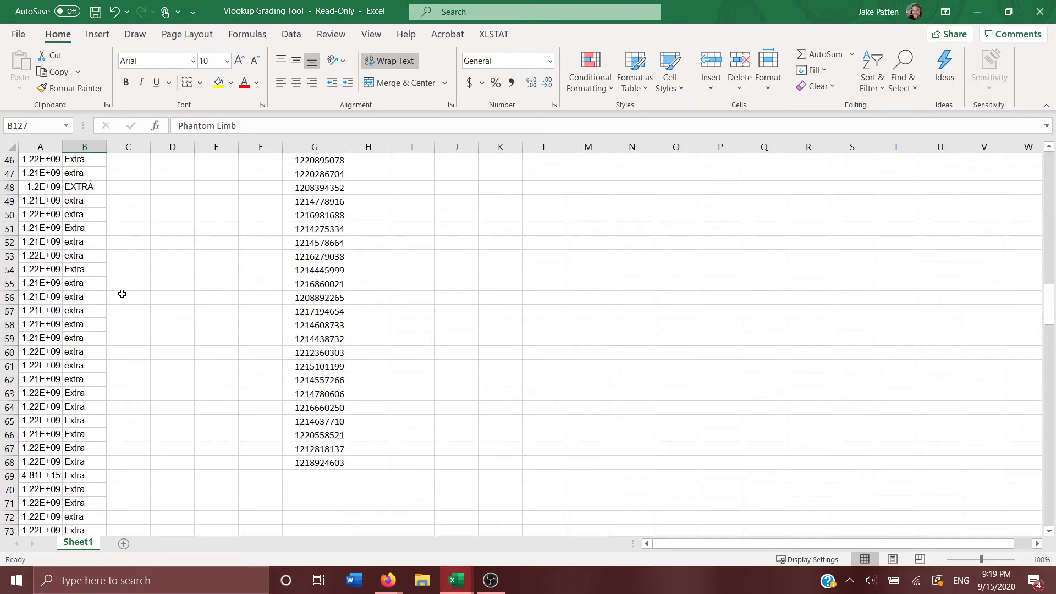
scroll(122, 293, "up", 15)
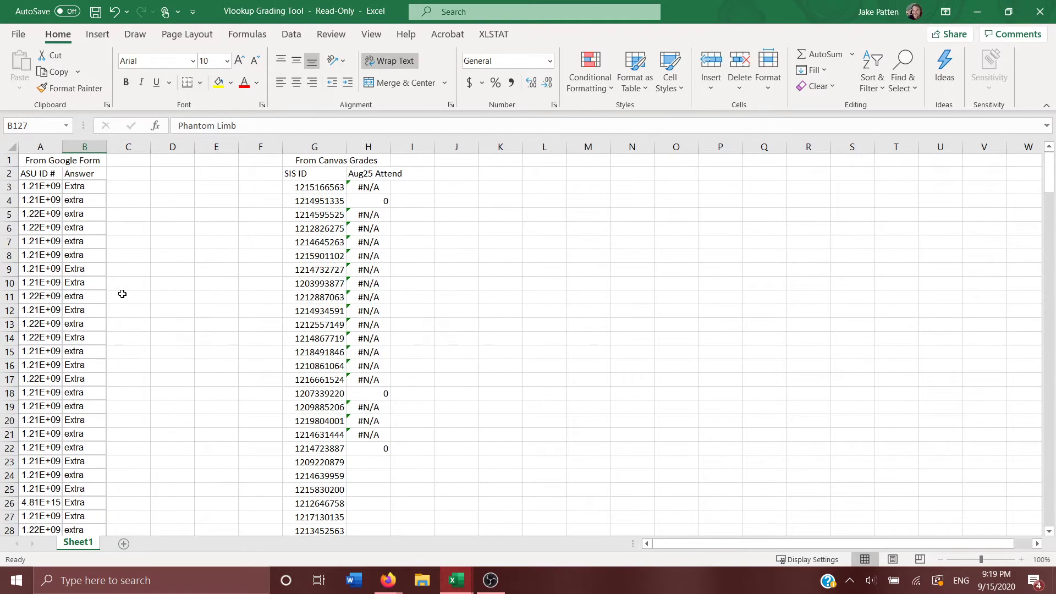
left_click(372, 191)
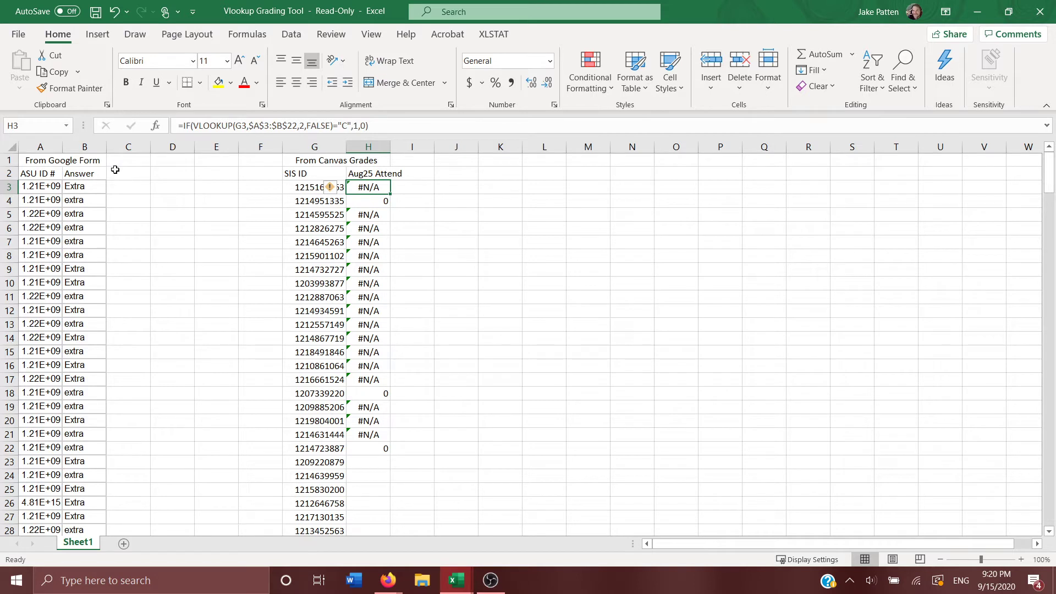
left_click_drag(62, 150, 77, 149)
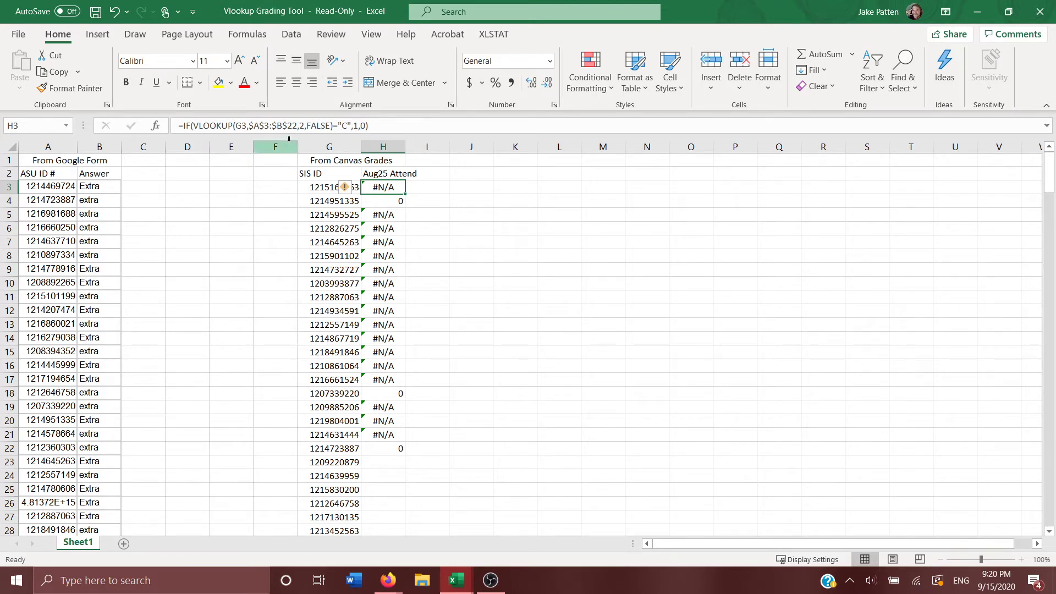
Extend the VLOOKUP table range in the H3 formula to $A$3:$B$73 so it covers every "extra" answer.
left_click(242, 131)
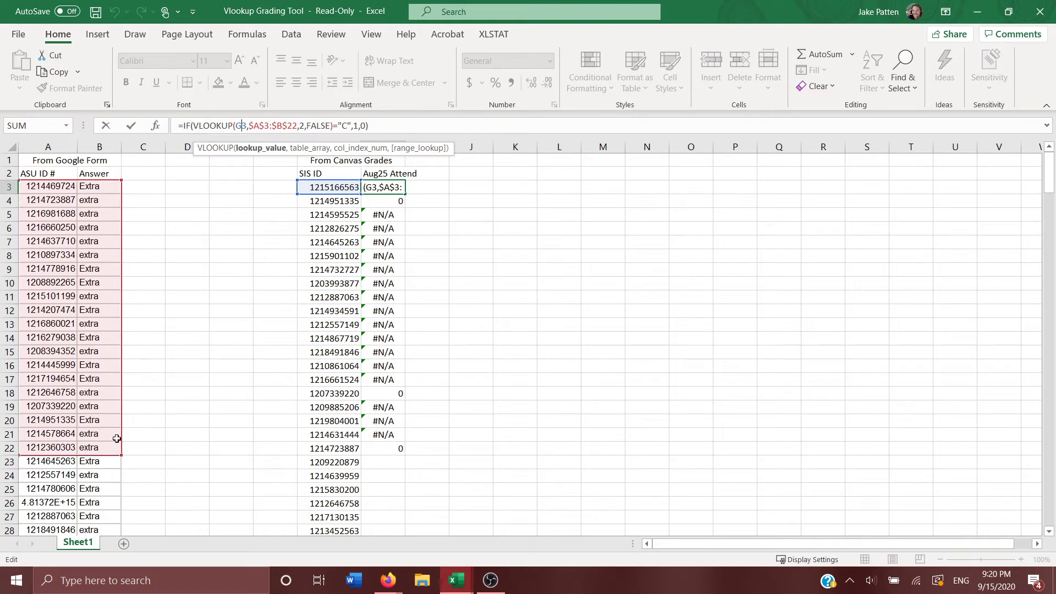
scroll(95, 450, "down", 11)
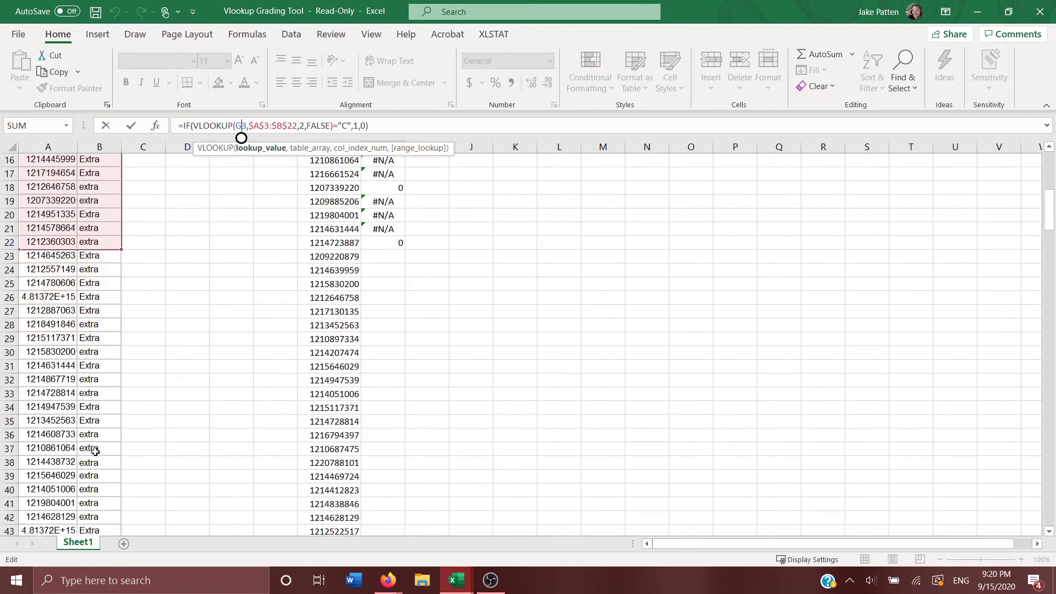
scroll(95, 451, "down", 9)
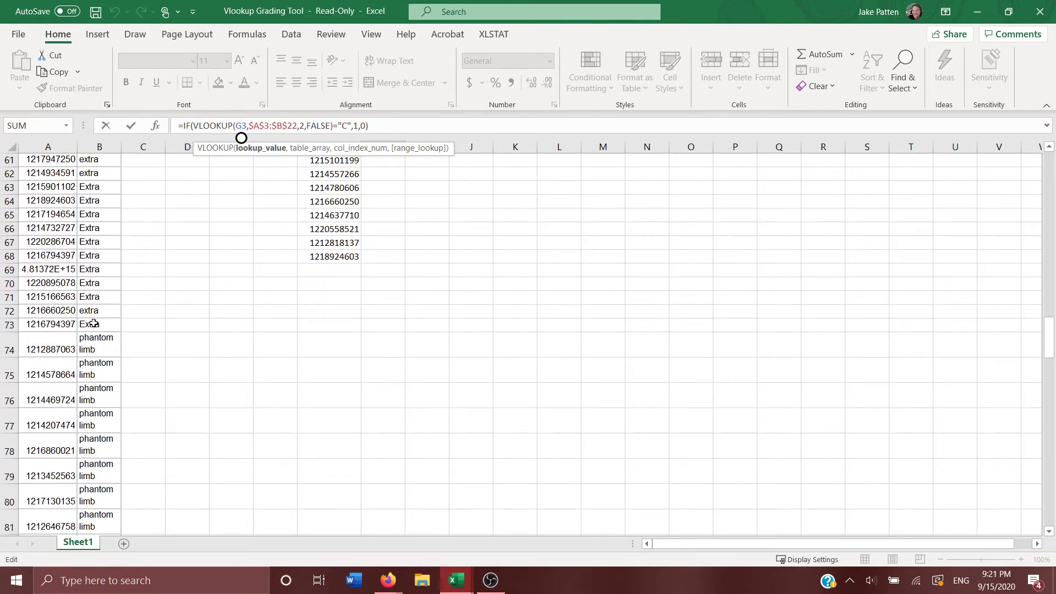
left_click(296, 127)
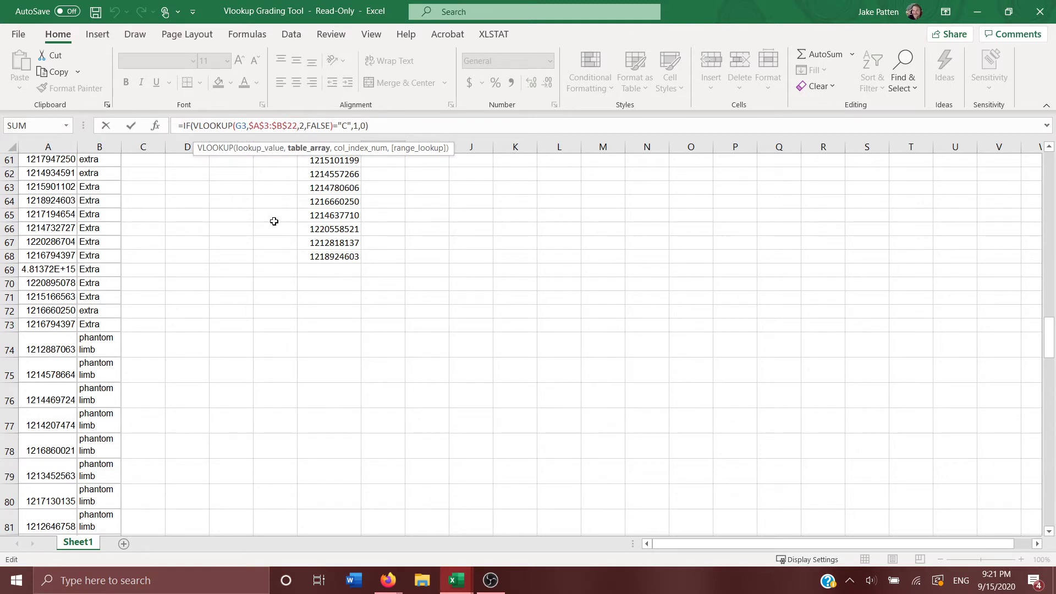
key("BackSpace")
key("BackSpace")
type("73")
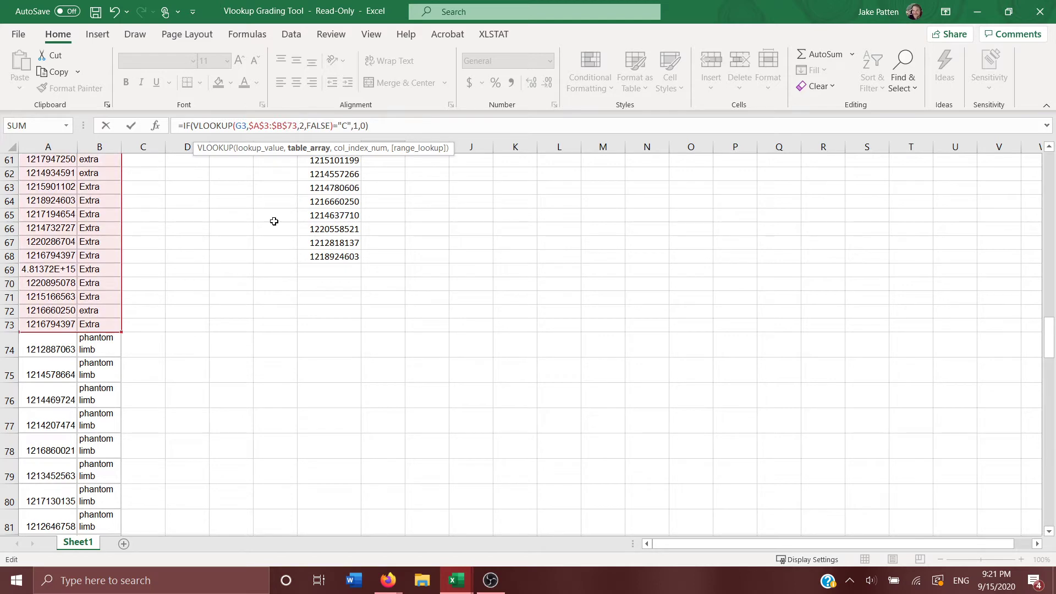
key("Return")
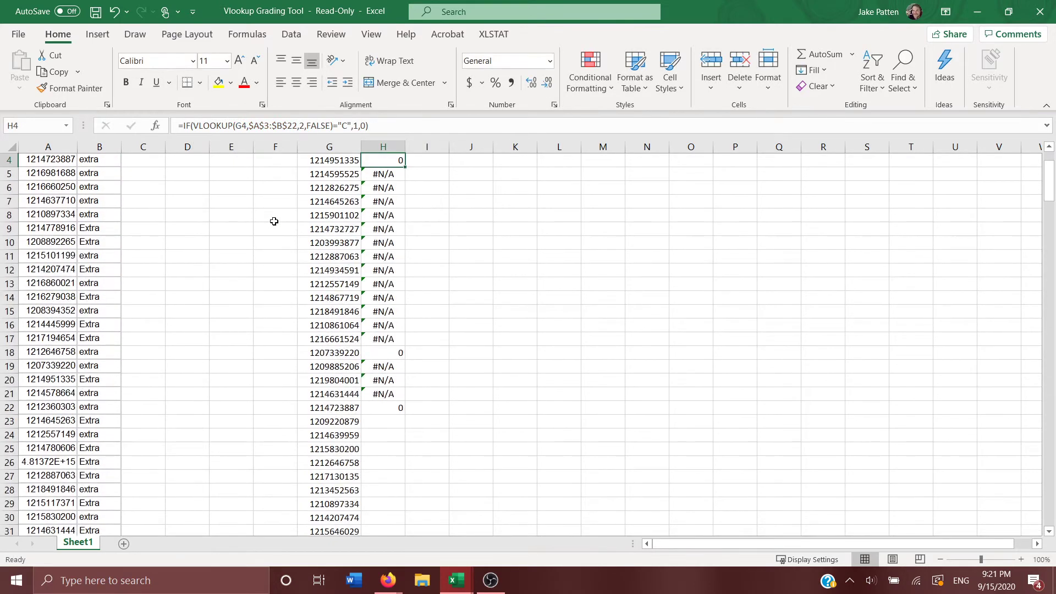
Change the answer that the H3 formula compares against to "extra".
left_click(342, 160)
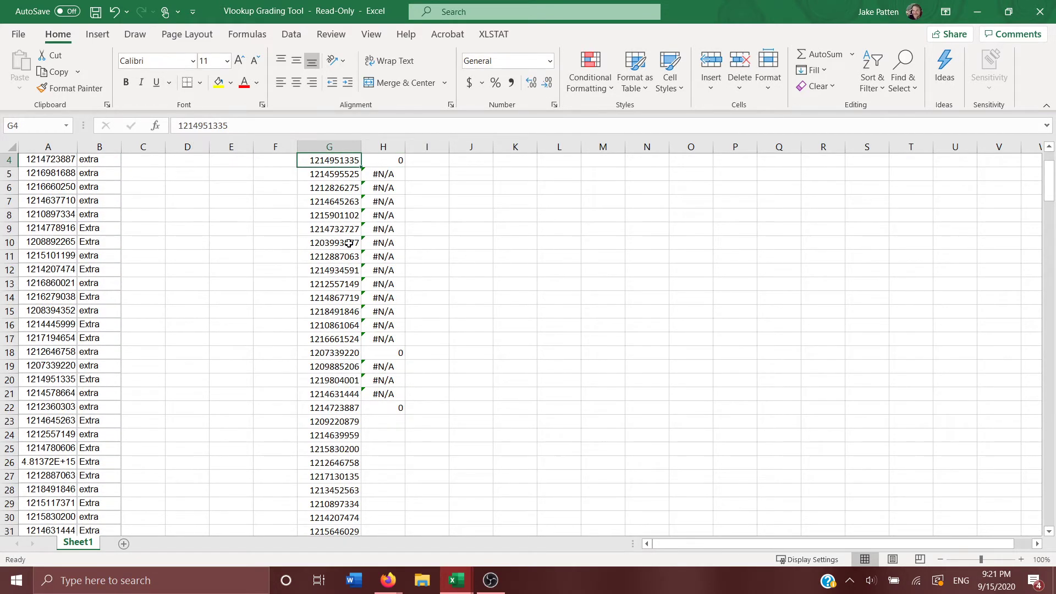
scroll(349, 242, "up", 1)
left_click(375, 189)
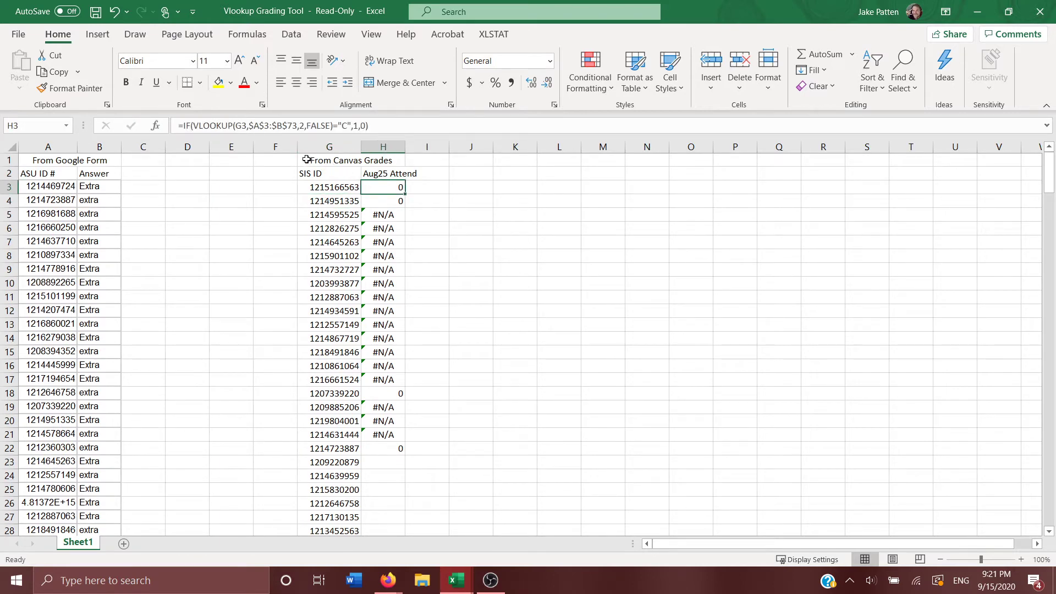
left_click(347, 125)
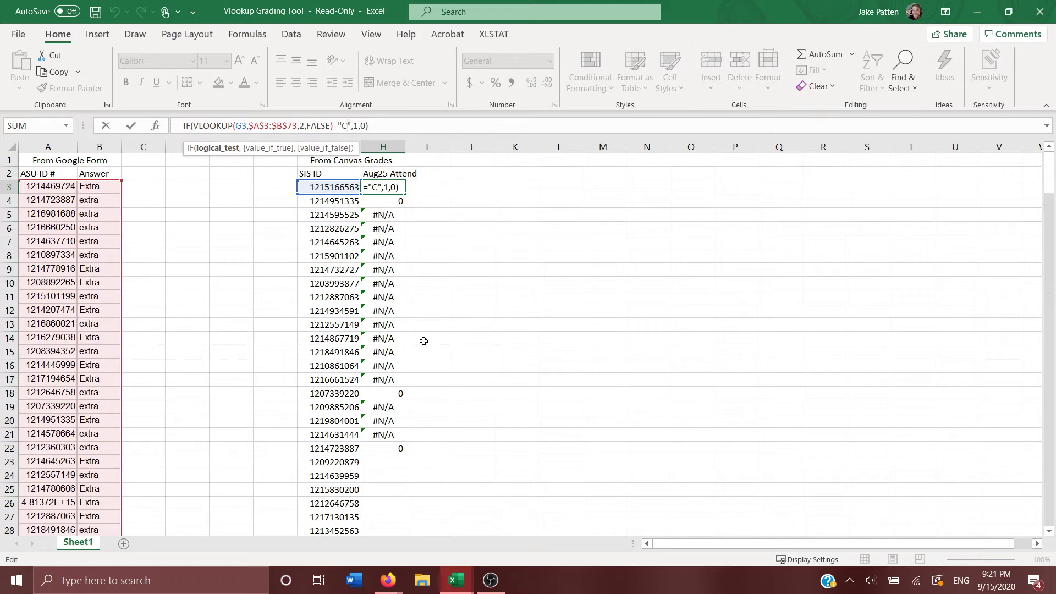
key("BackSpace")
type("extra")
key("Return")
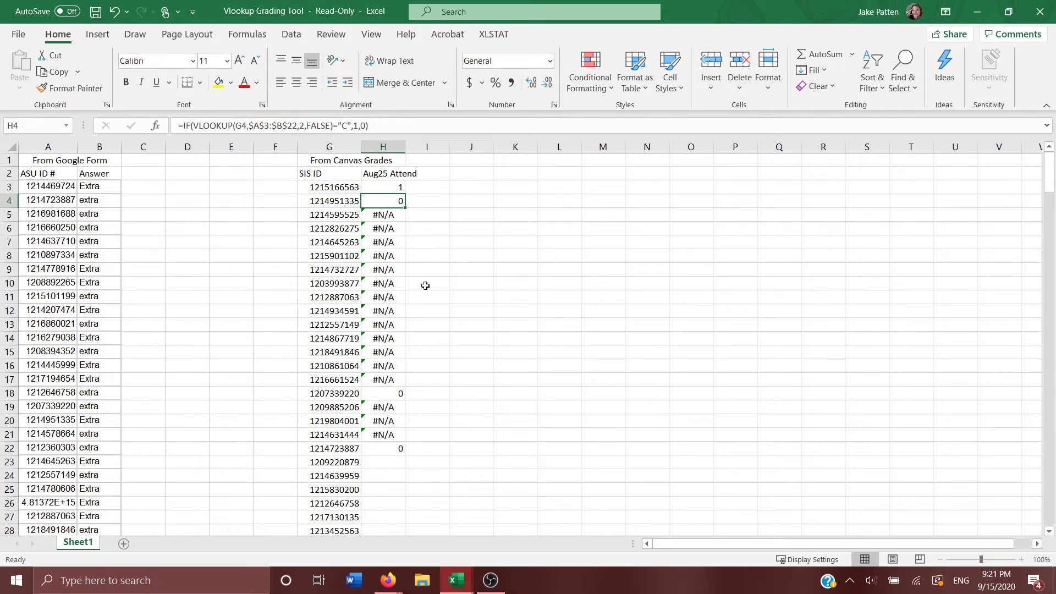
Fill the H3 formula down the Aug25 Attend column through H68, beside the last SIS ID.
left_click(382, 187)
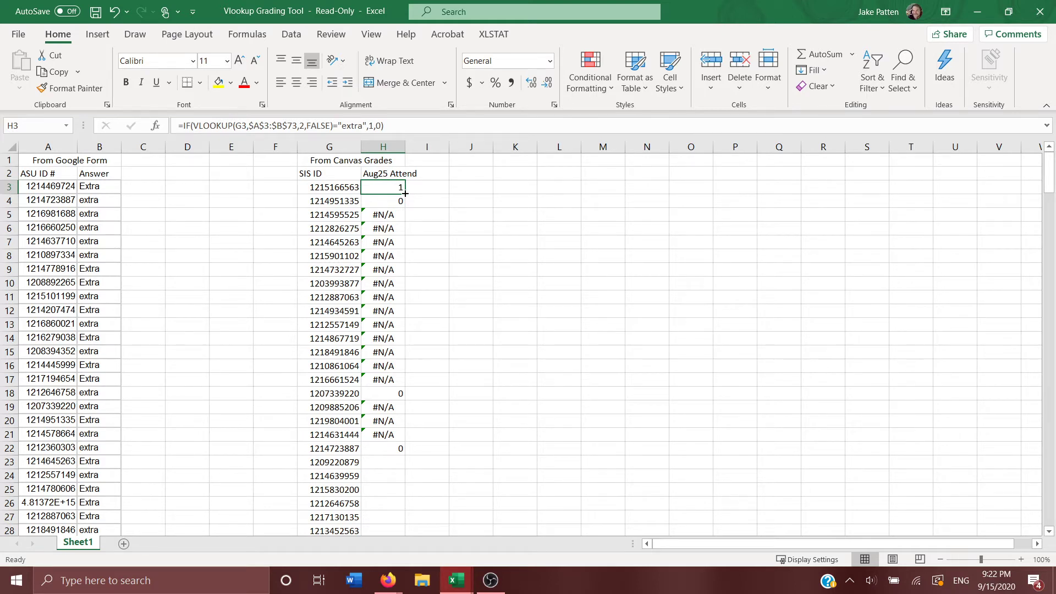
double_click(405, 193)
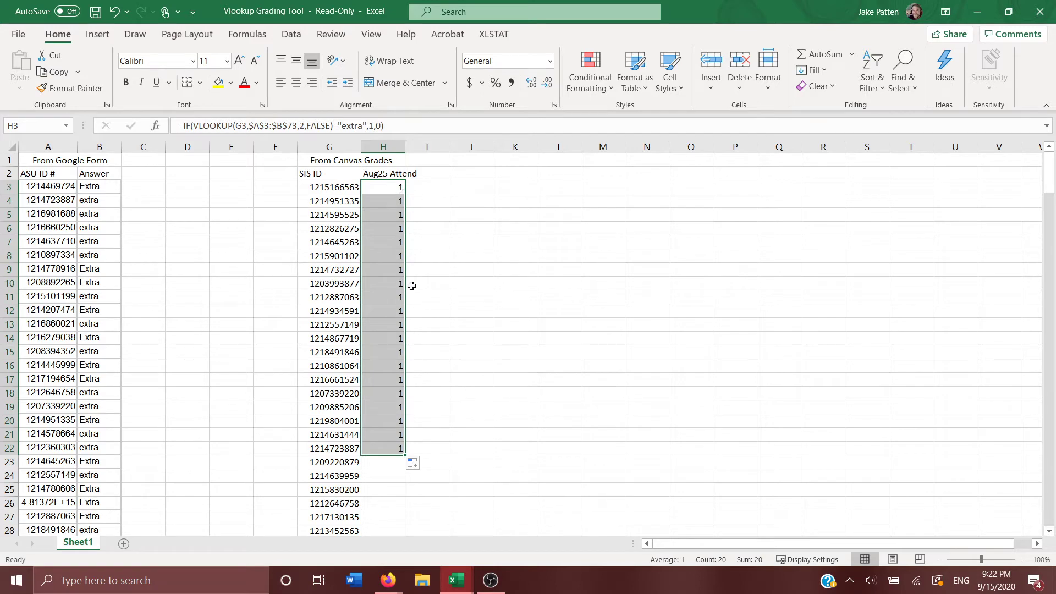
scroll(410, 329, "down", 3)
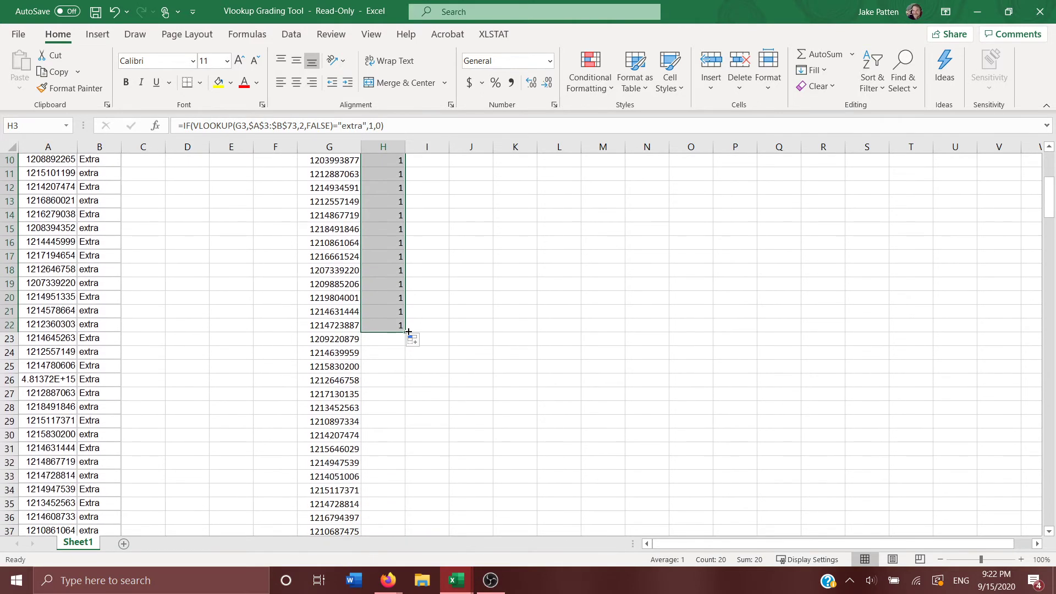
double_click(406, 332)
scroll(409, 330, "down", 7)
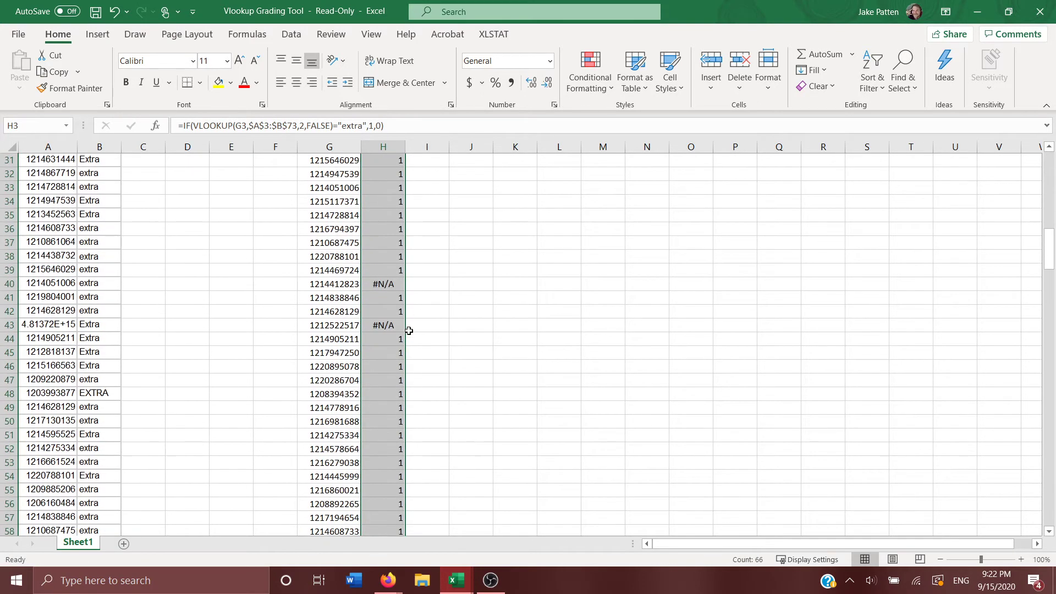
scroll(409, 331, "down", 7)
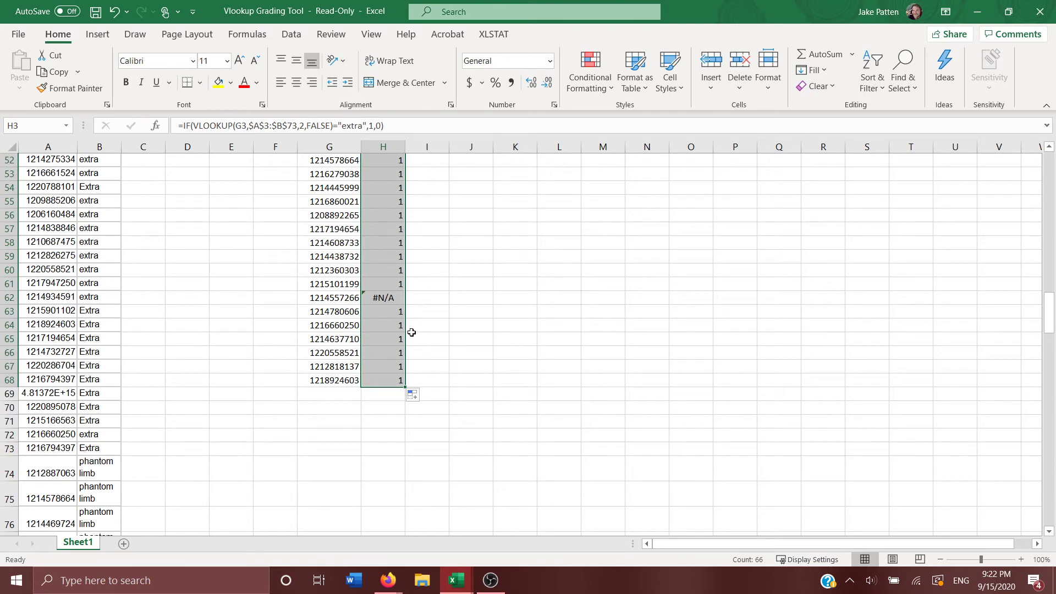
left_click(384, 380)
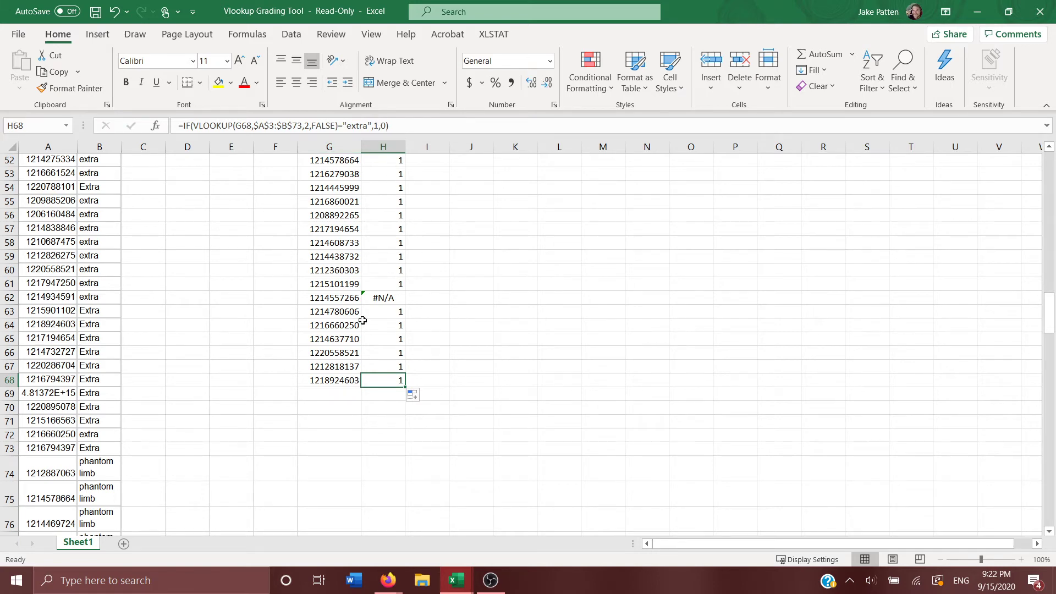
Wrap the formula in H62 in IFERROR with 0 as the value returned on an error.
left_click(370, 298)
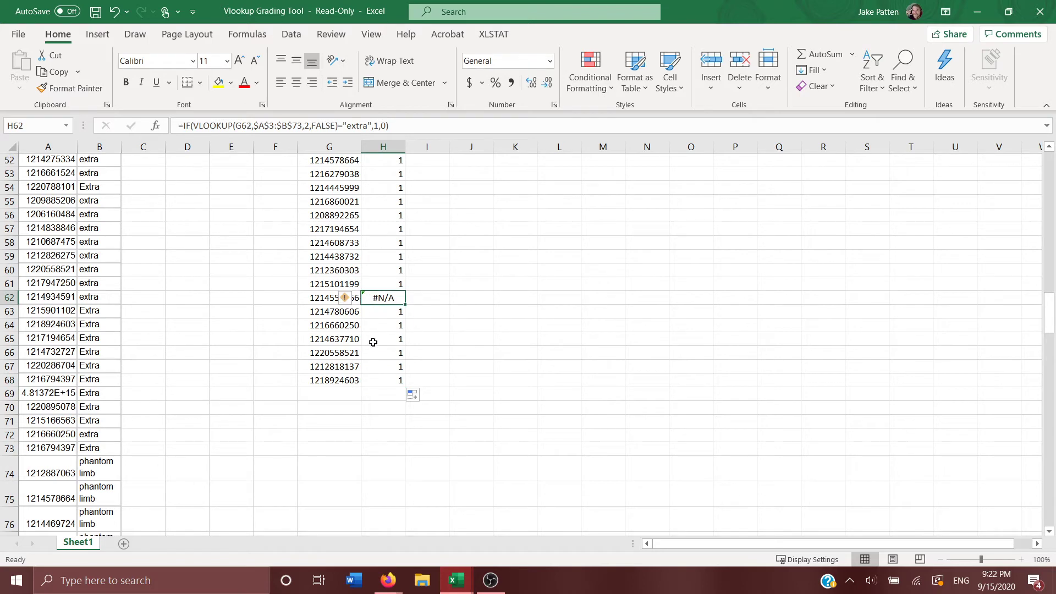
scroll(370, 340, "up", 7)
scroll(370, 340, "up", 10)
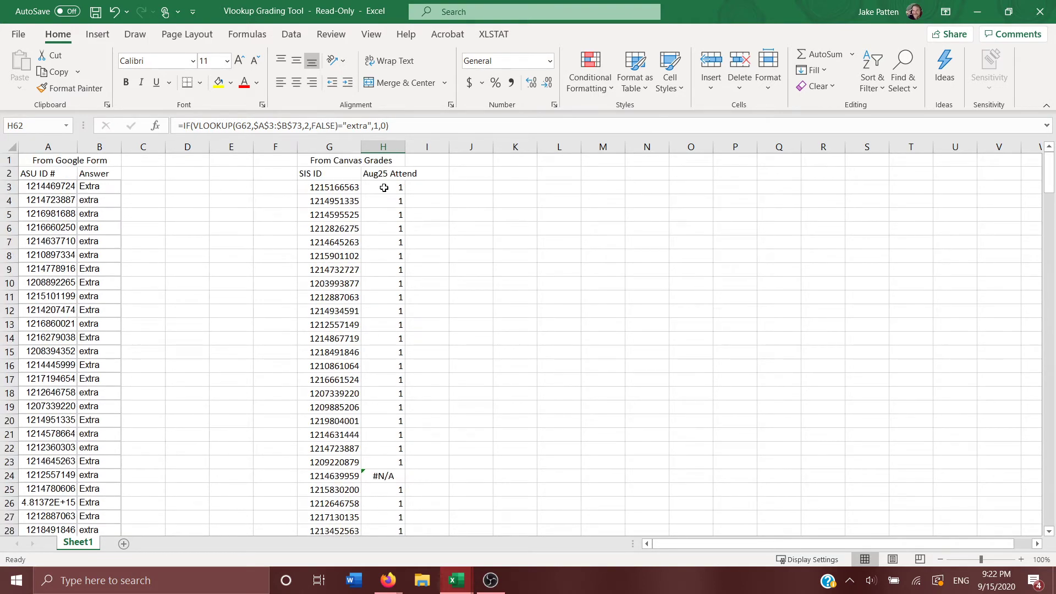
left_click(180, 126)
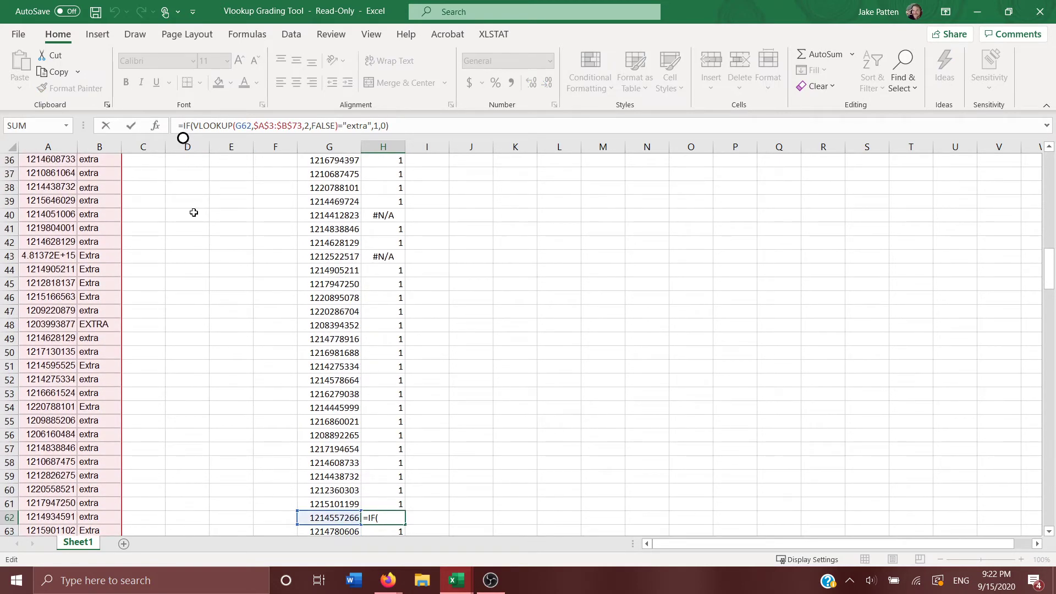
type("iferror")
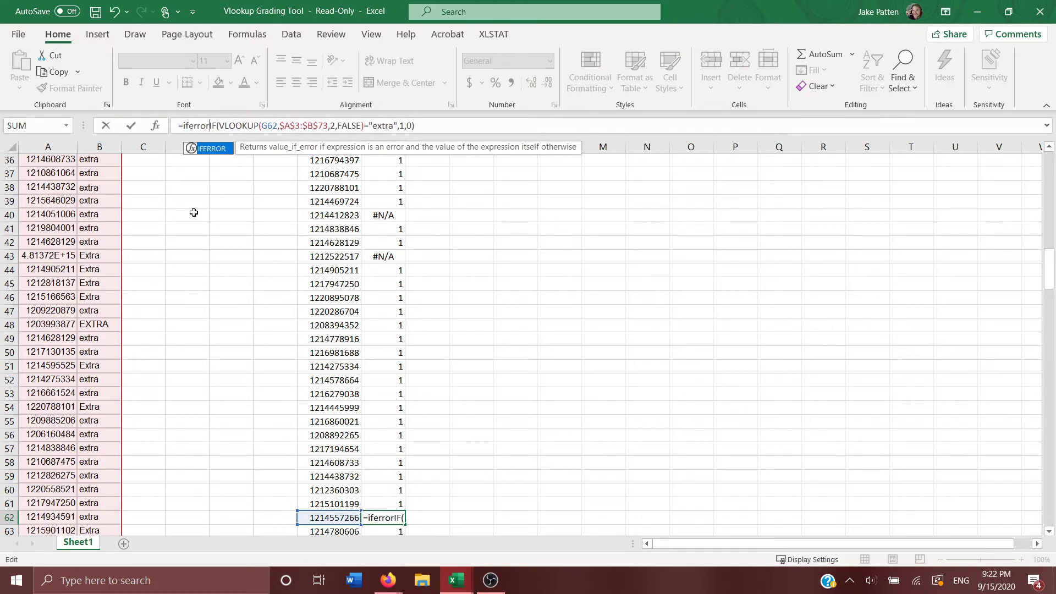
type("(")
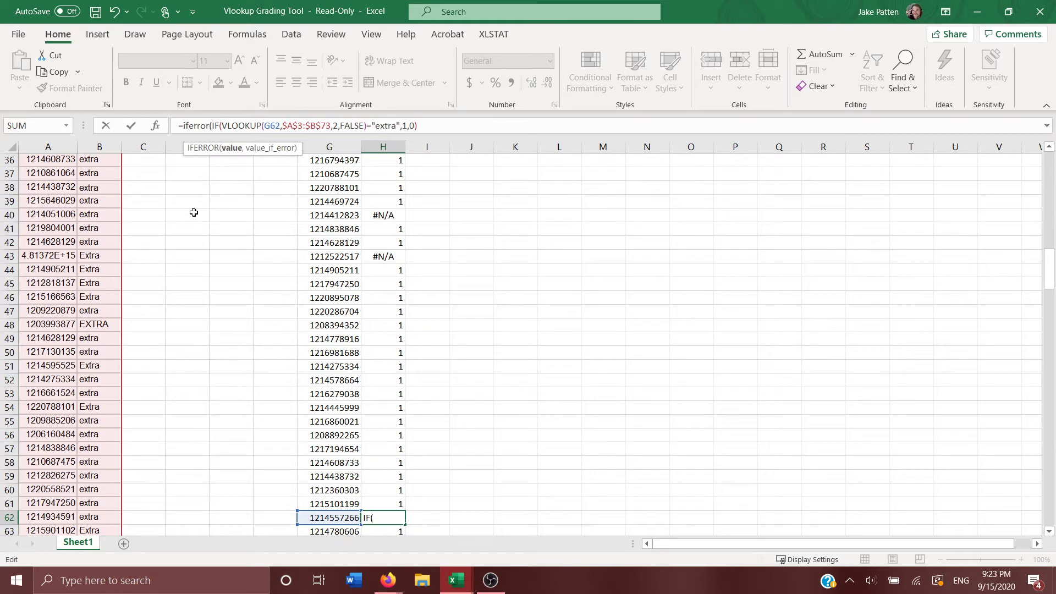
left_click(441, 129)
type(",0)")
key("Return")
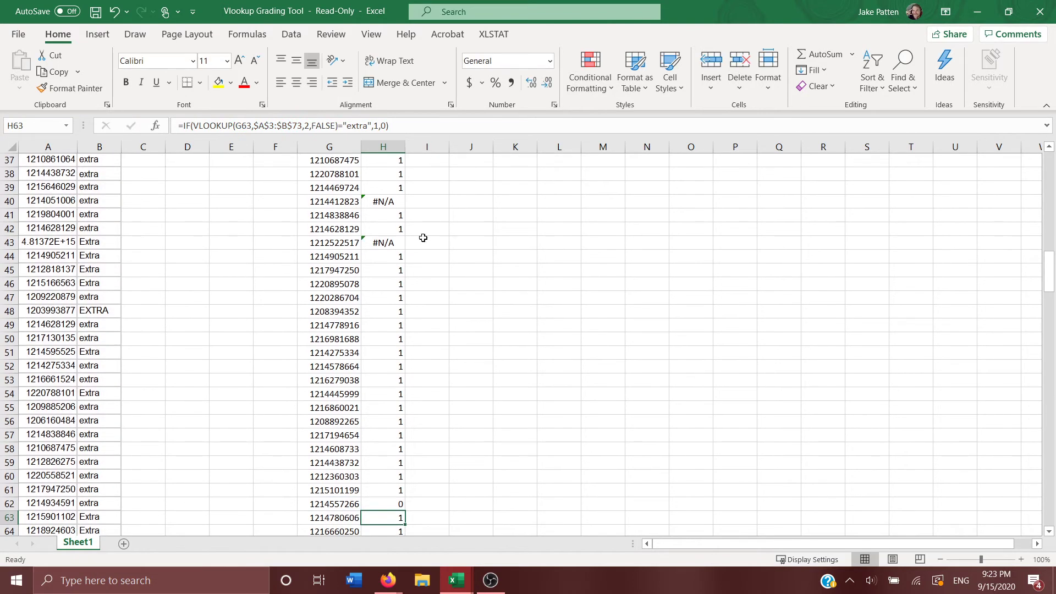
Fill the IFERROR formula from H62 up through H3 and check the Aug25 Attend grades.
left_click(372, 504)
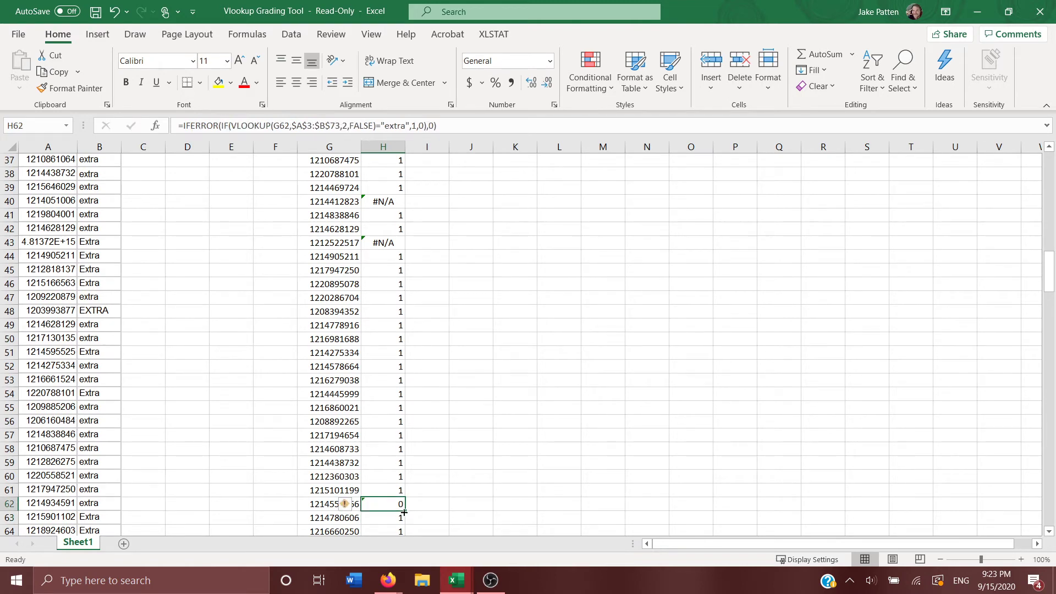
left_click_drag(404, 512, 384, 185)
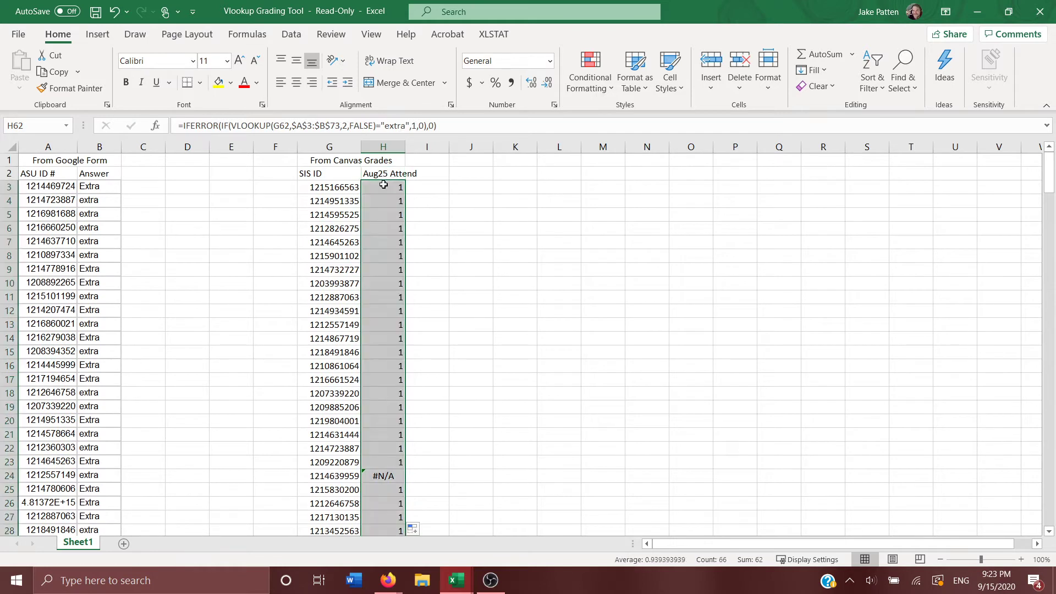
left_click(385, 189)
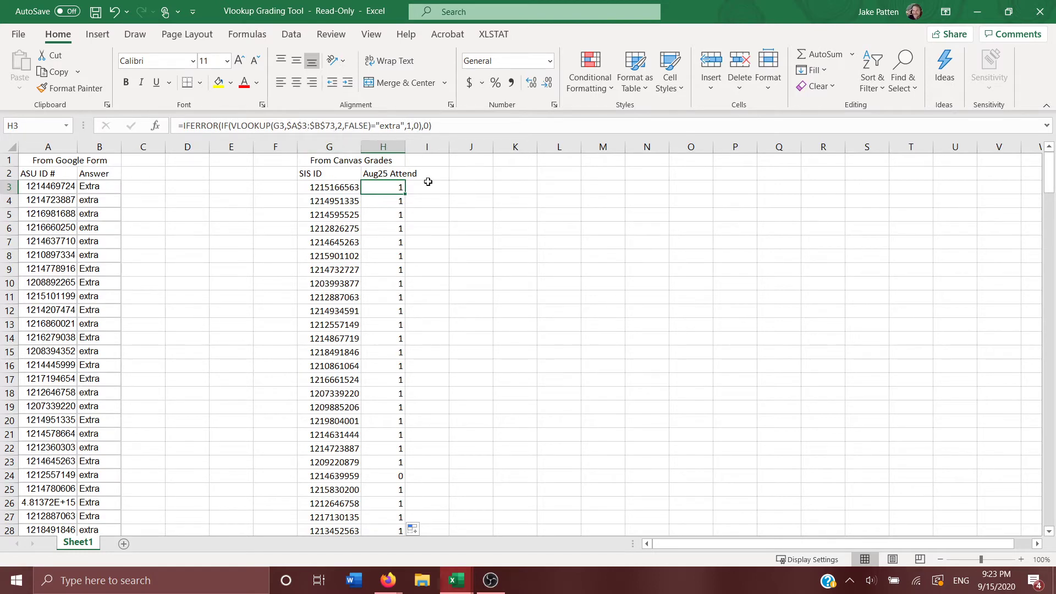
scroll(395, 279, "down", 1)
scroll(395, 278, "down", 5)
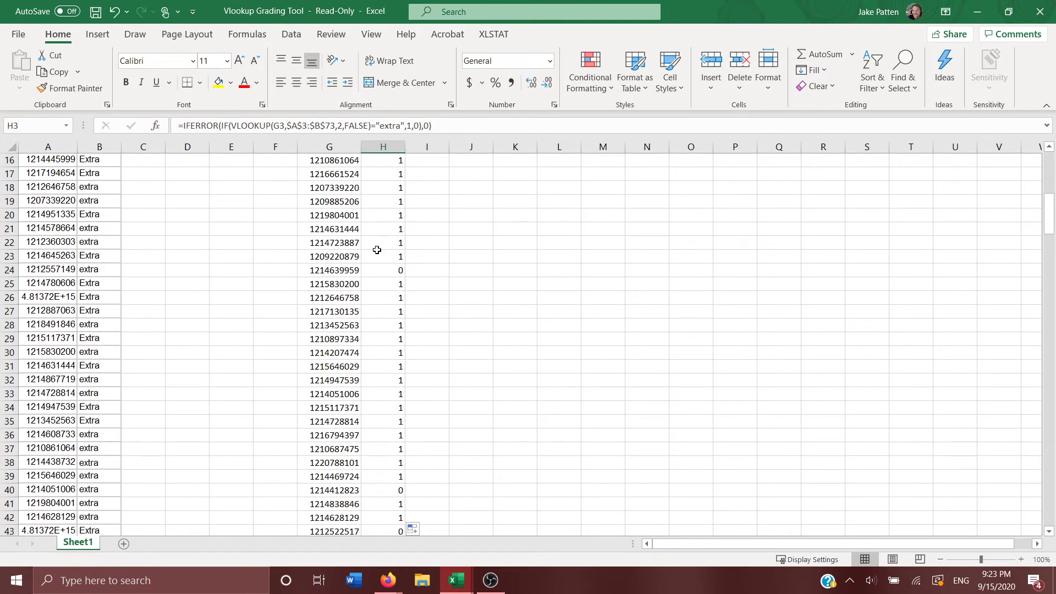
scroll(376, 249, "down", 1)
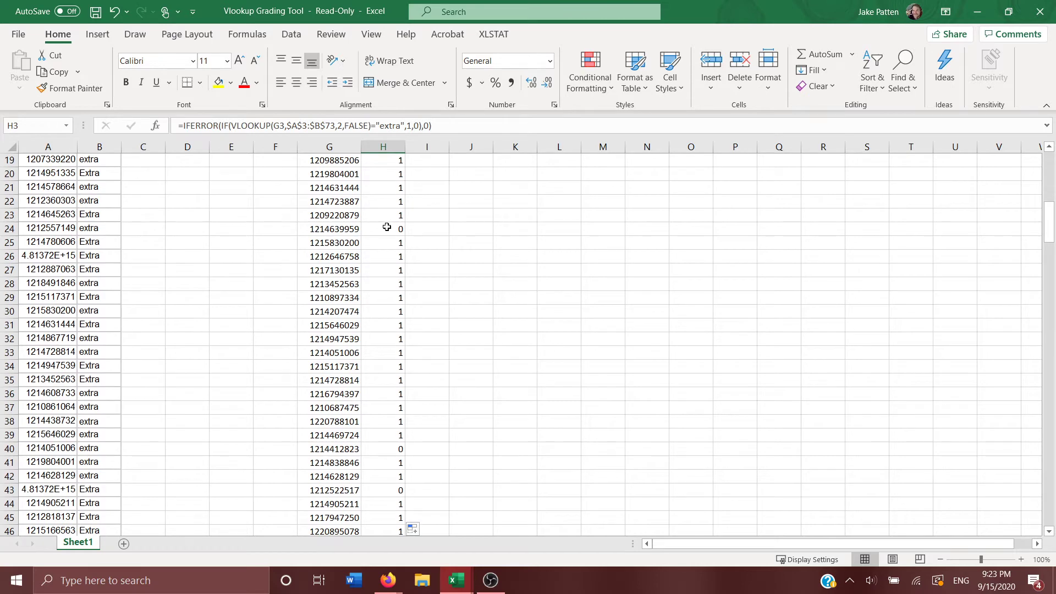
scroll(379, 275, "down", 10)
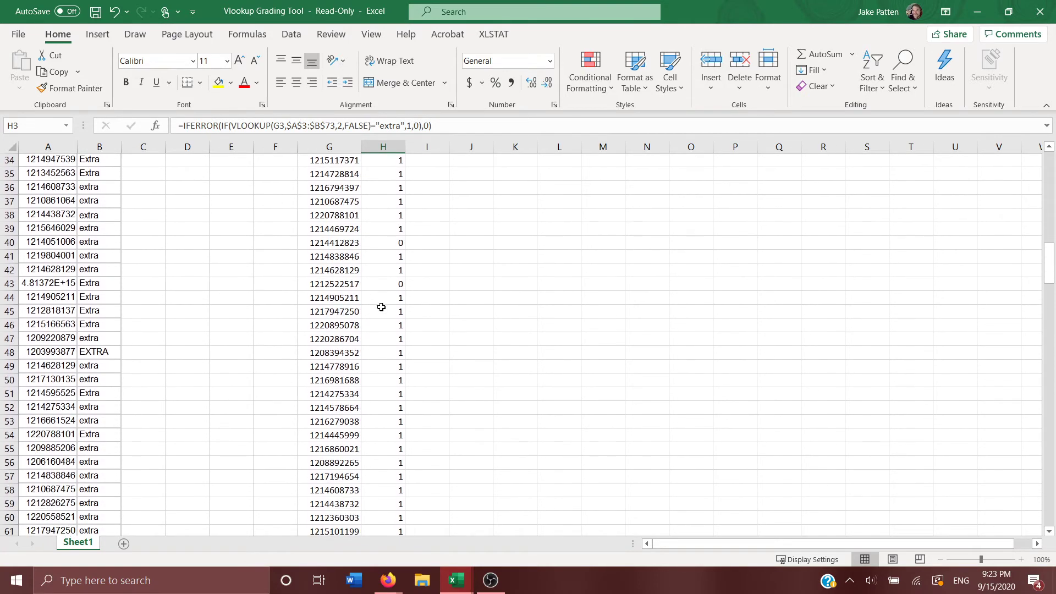
scroll(381, 307, "up", 1)
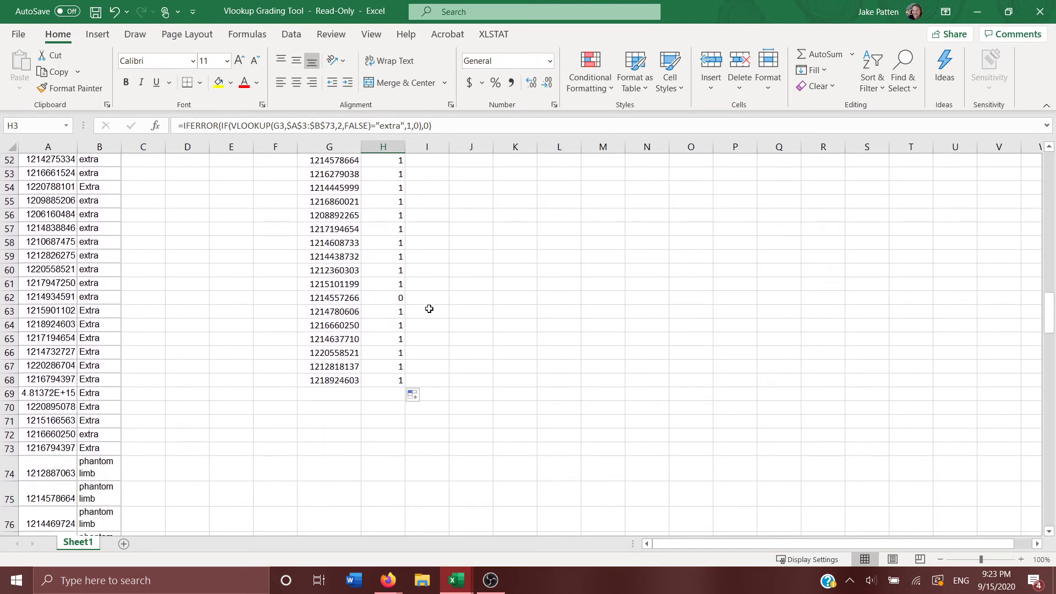
scroll(429, 308, "up", 15)
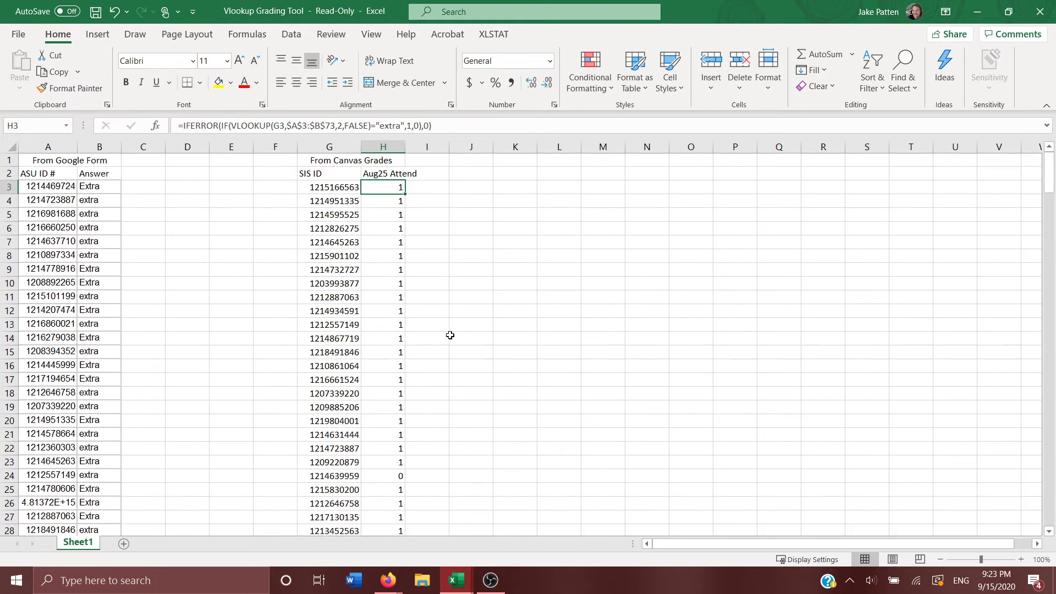
Enter the heading Aug27 in I2, next to the Aug25 Attend heading.
left_click(427, 175)
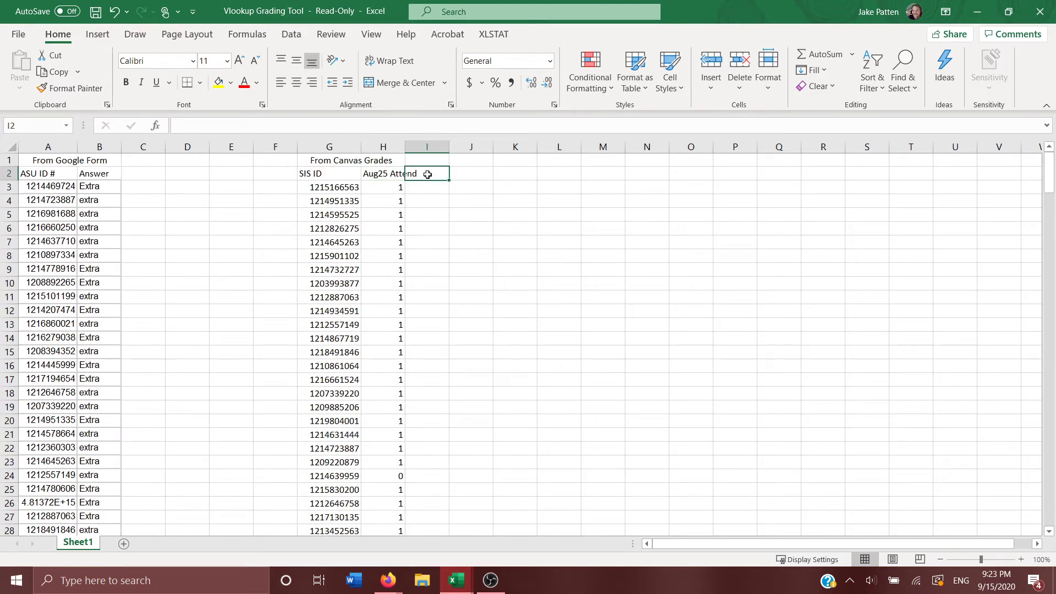
type("Aug27")
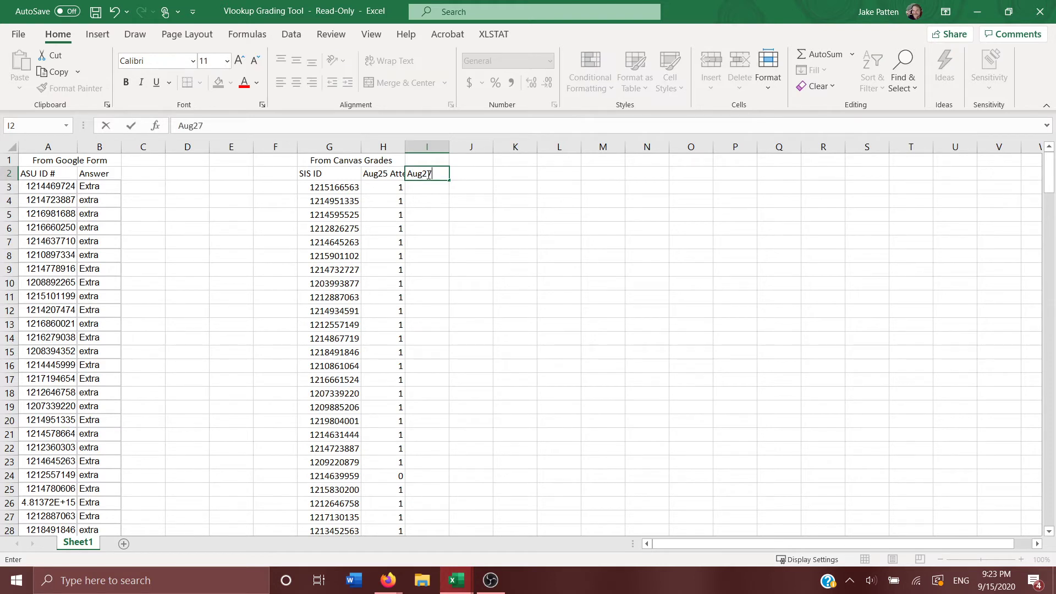
key("Return")
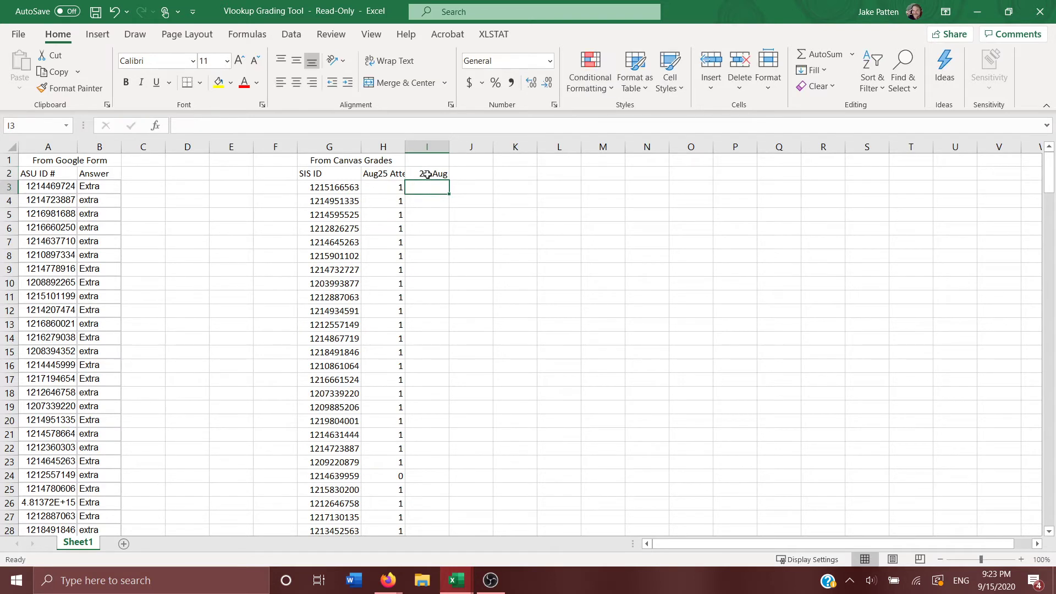
Copy the full formula text from H3 and paste it into I3 under the Aug27 heading.
left_click(384, 188)
left_click(444, 125)
left_click_drag(445, 125, 151, 131)
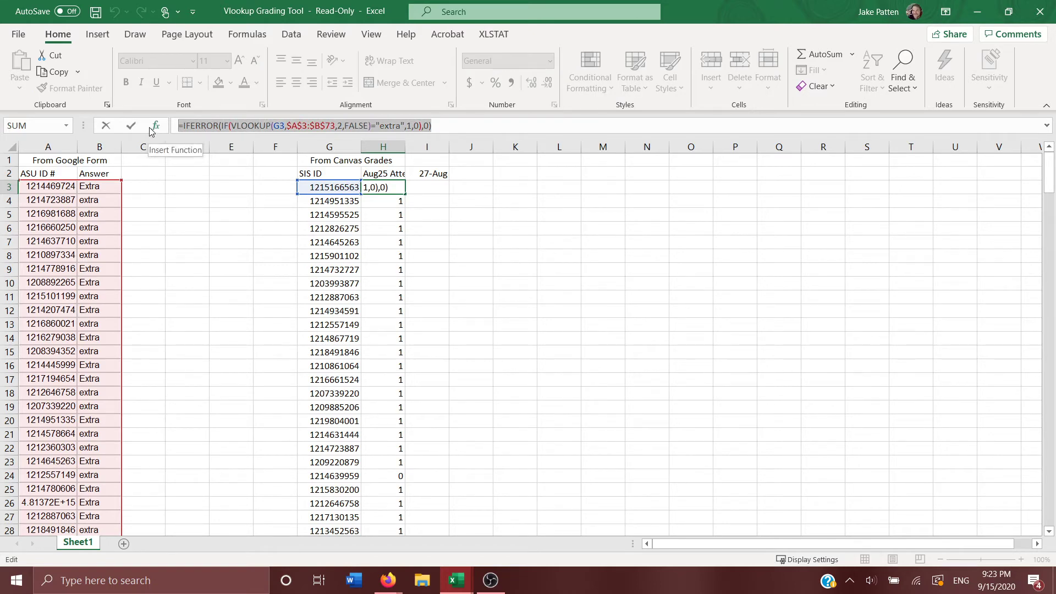
key("ctrl+c")
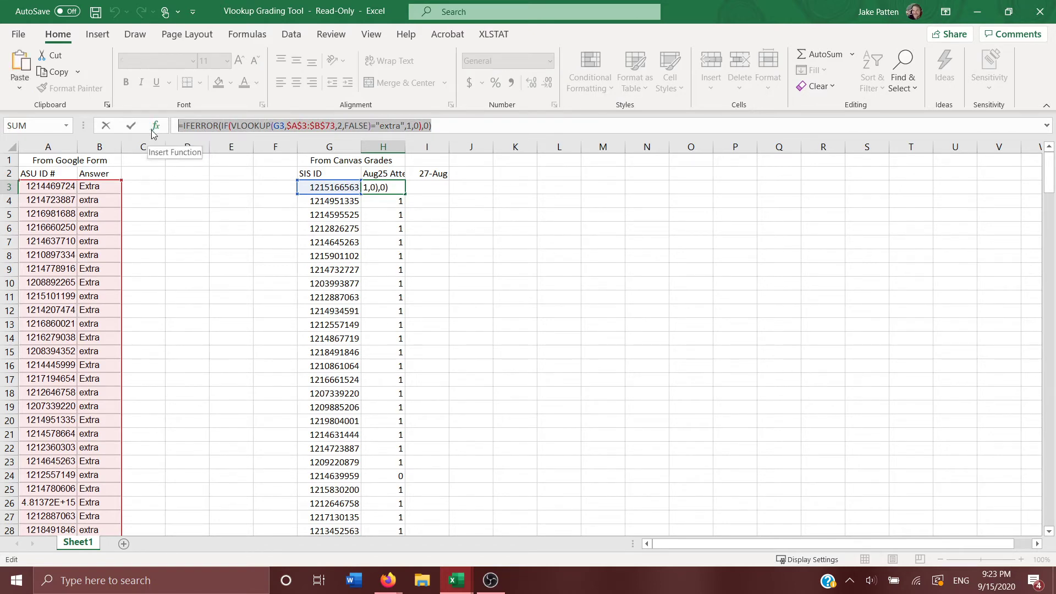
key("Escape")
key("Return")
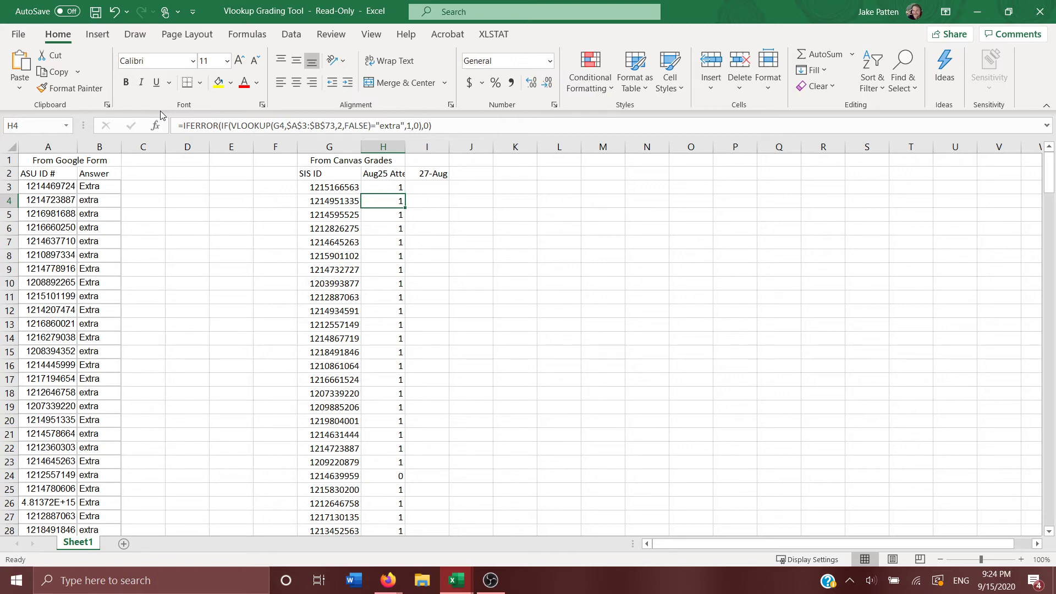
left_click(425, 184)
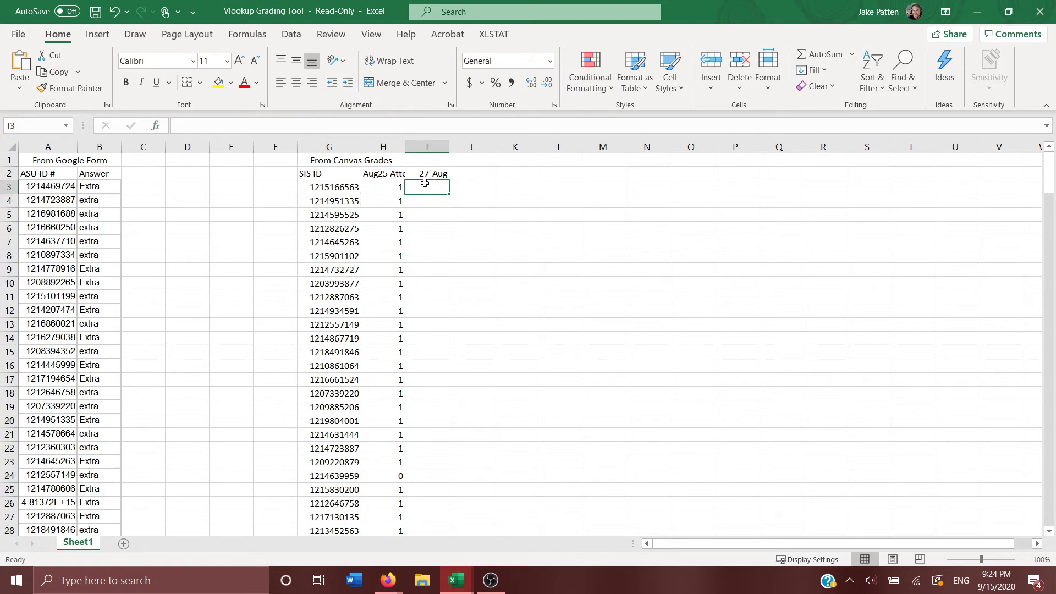
key("ctrl+v")
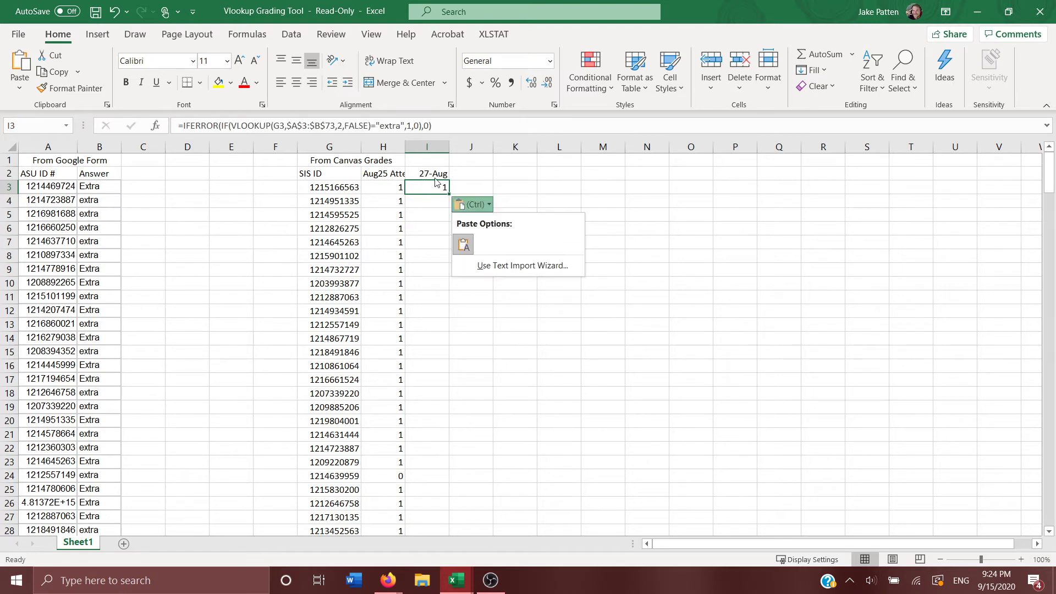
key("ctrl")
Find the first phantom limb answer in the form data and set the I3 lookup range to start at $A$74.
scroll(71, 245, "down", 3)
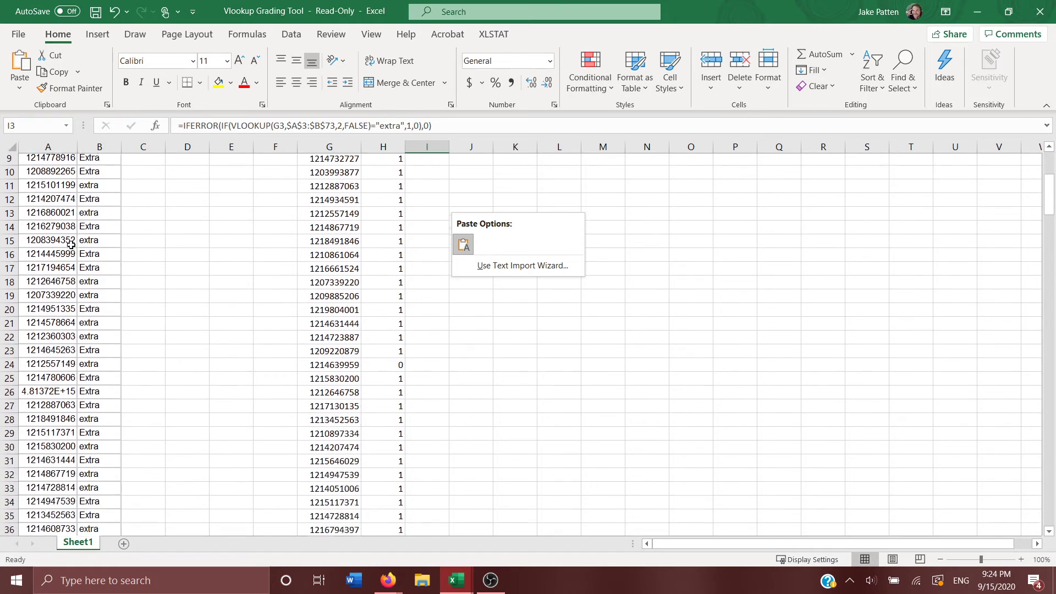
scroll(71, 244, "down", 20)
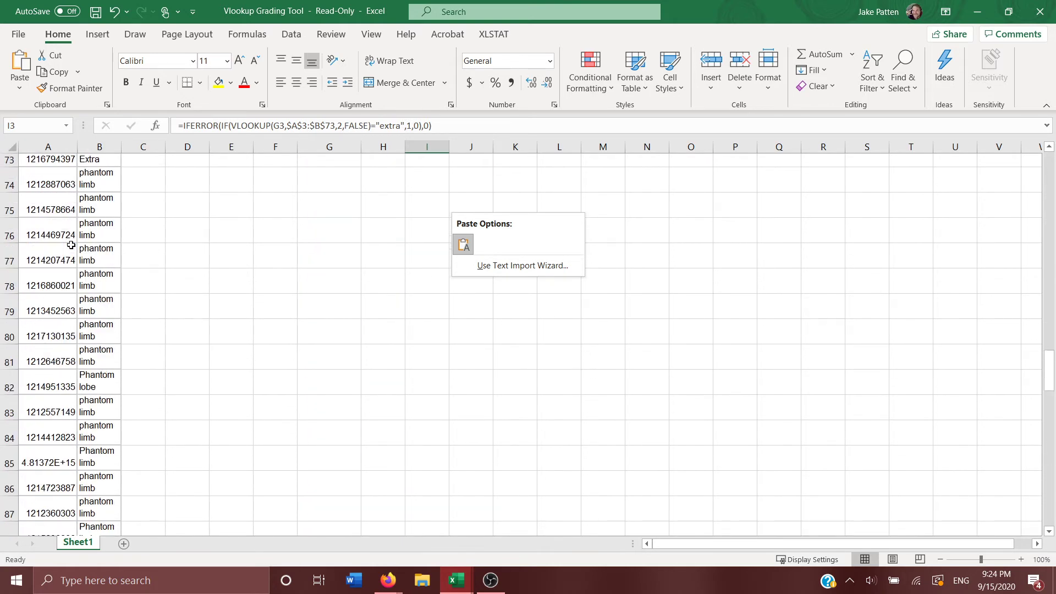
scroll(71, 244, "up", 2)
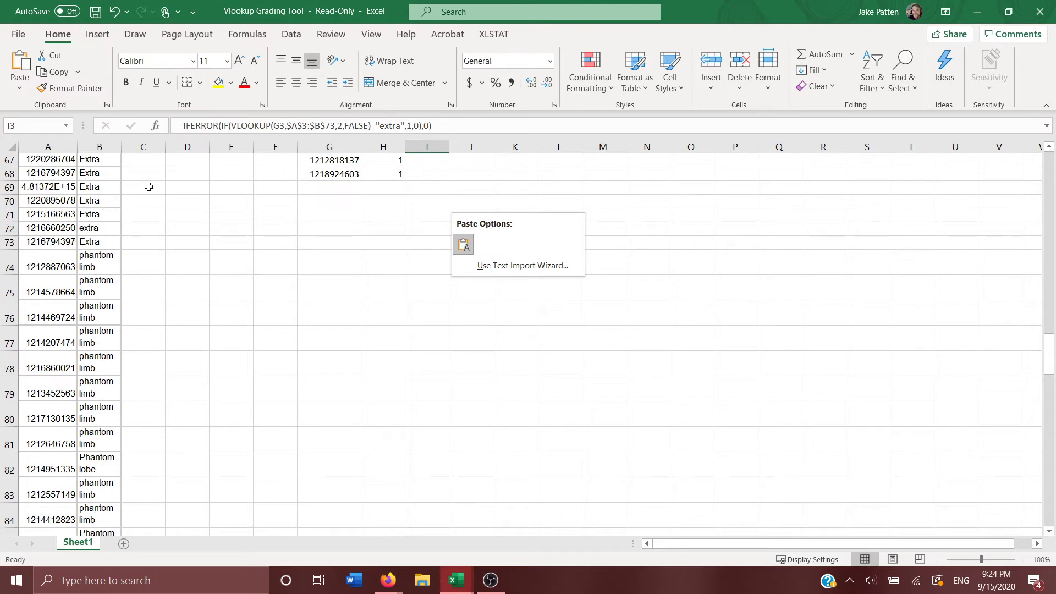
left_click(308, 126)
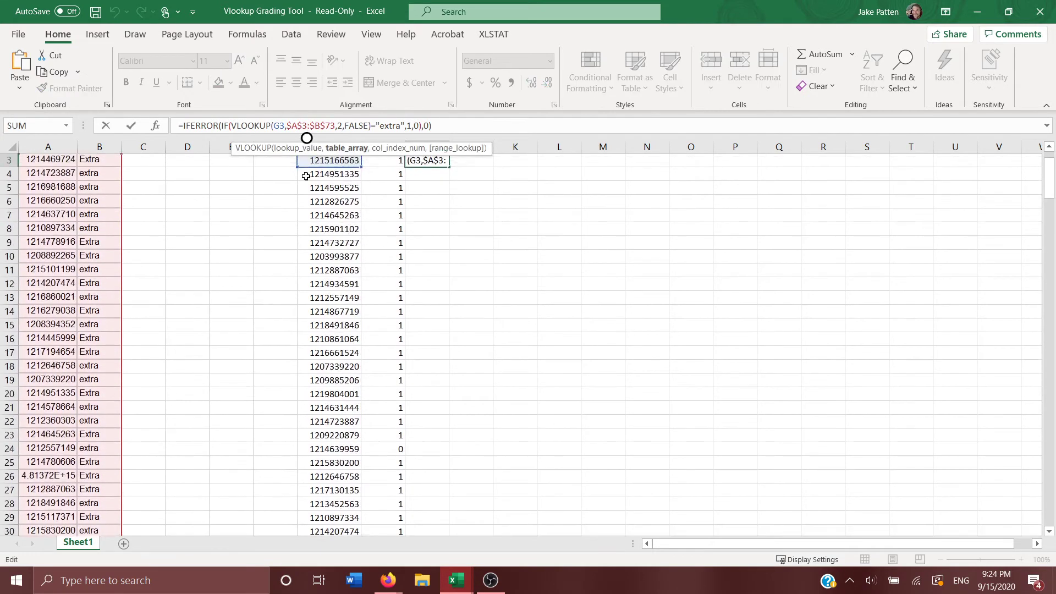
key("BackSpace")
type("74")
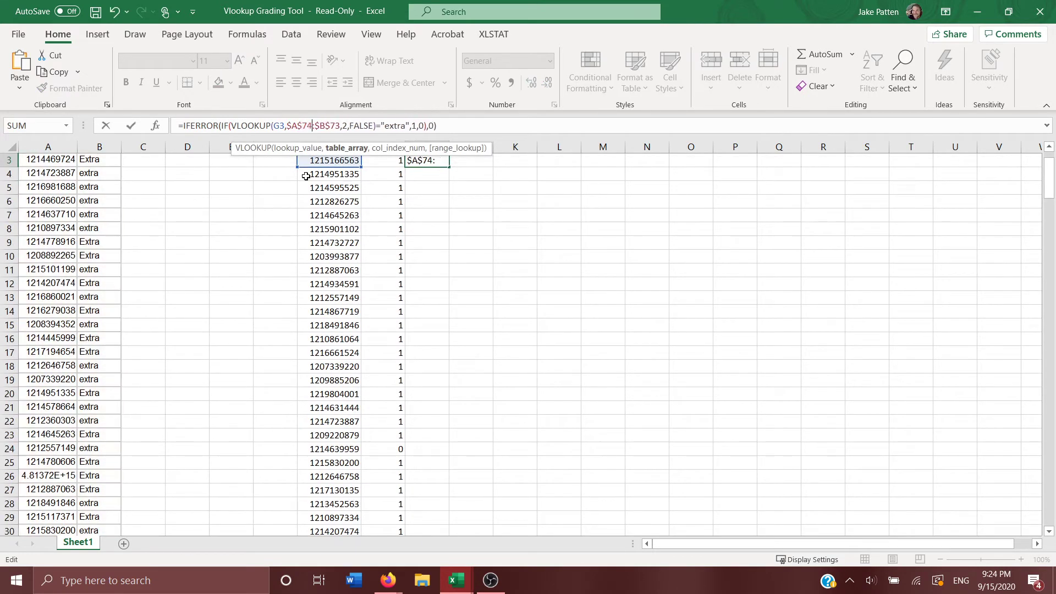
Find the last row of form answers and set the I3 lookup range to end at $B$136.
scroll(93, 264, "down", 20)
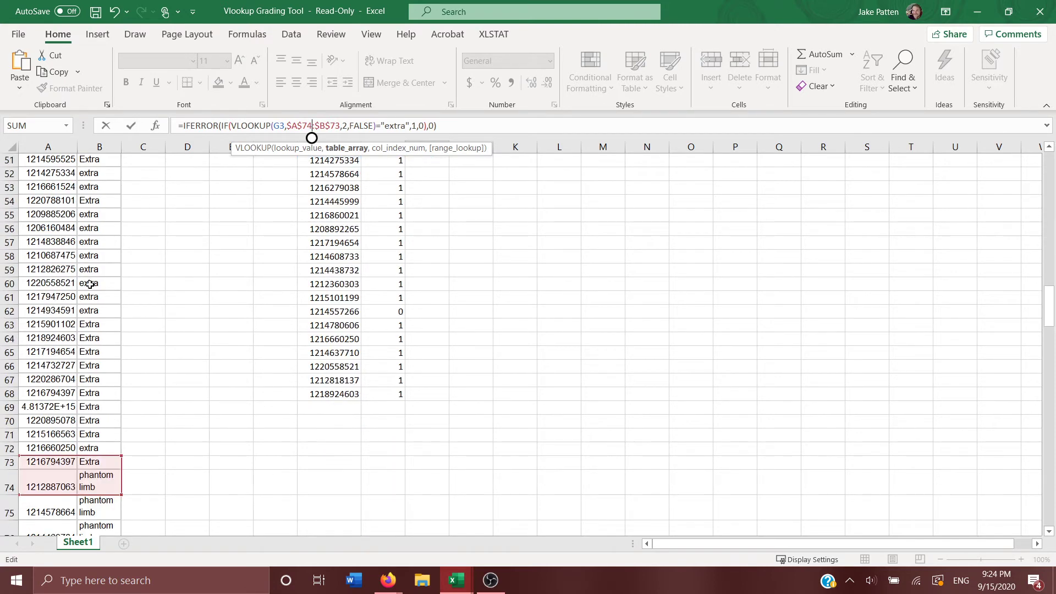
scroll(88, 287, "down", 20)
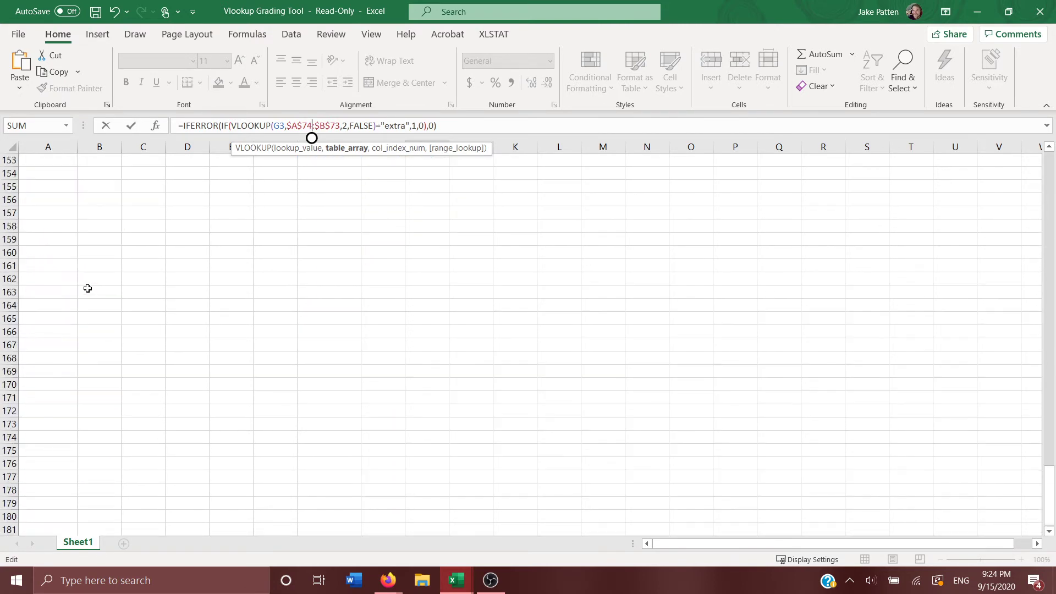
scroll(87, 289, "up", 2)
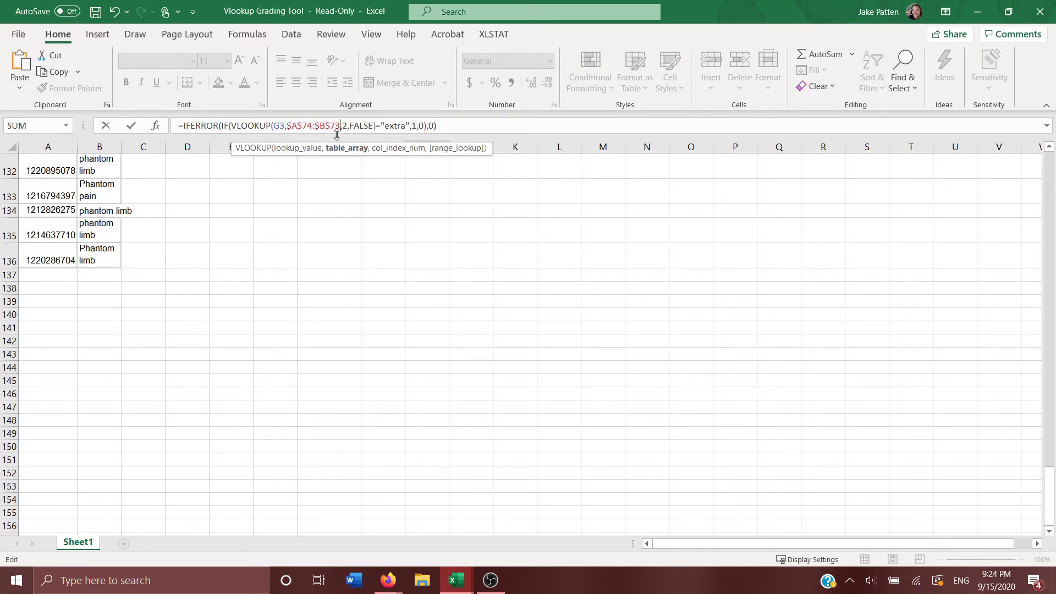
key("BackSpace")
key("BackSpace")
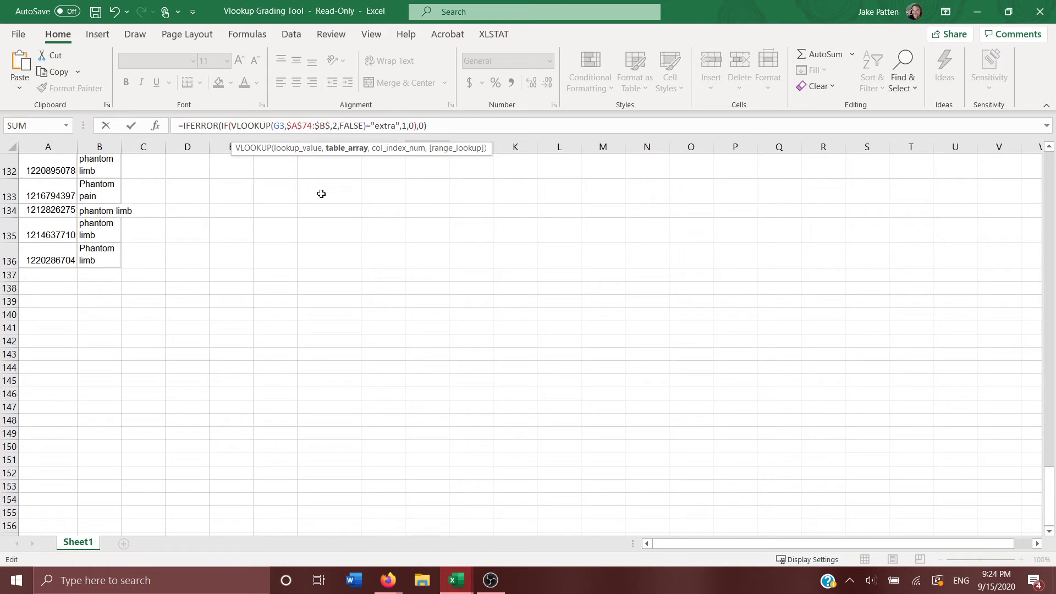
type("136")
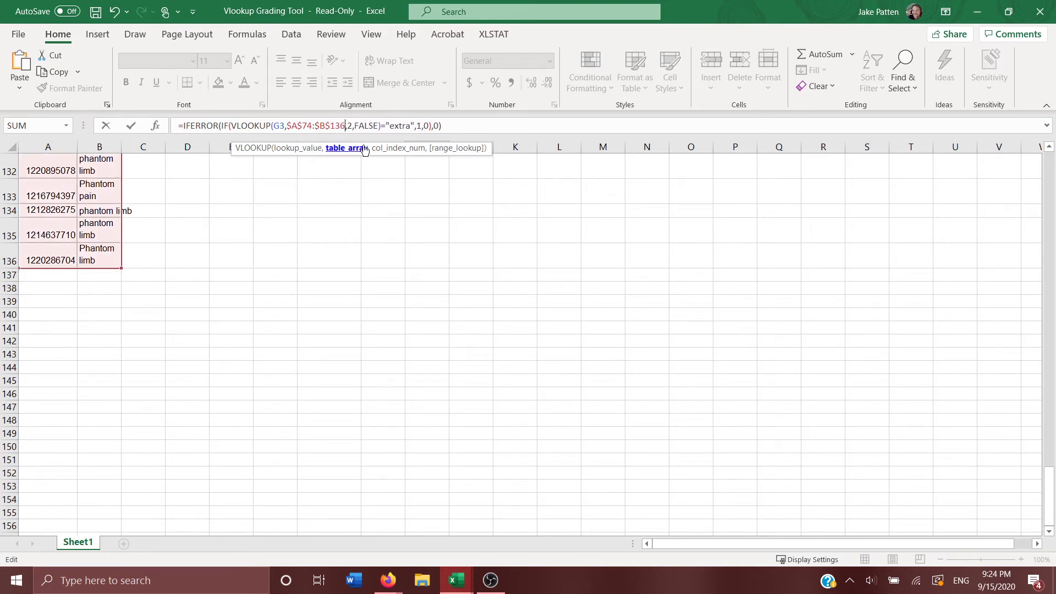
Replace the expected answer "extra" in the I3 formula with "phantom limb" and enter the formula.
left_click_drag(411, 126, 391, 127)
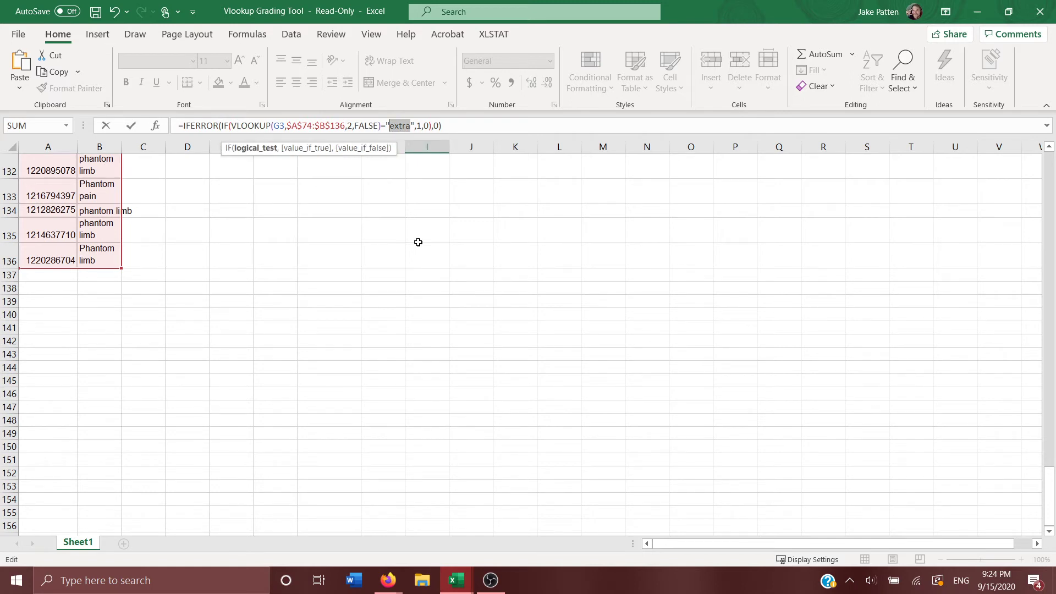
type("phantom limb")
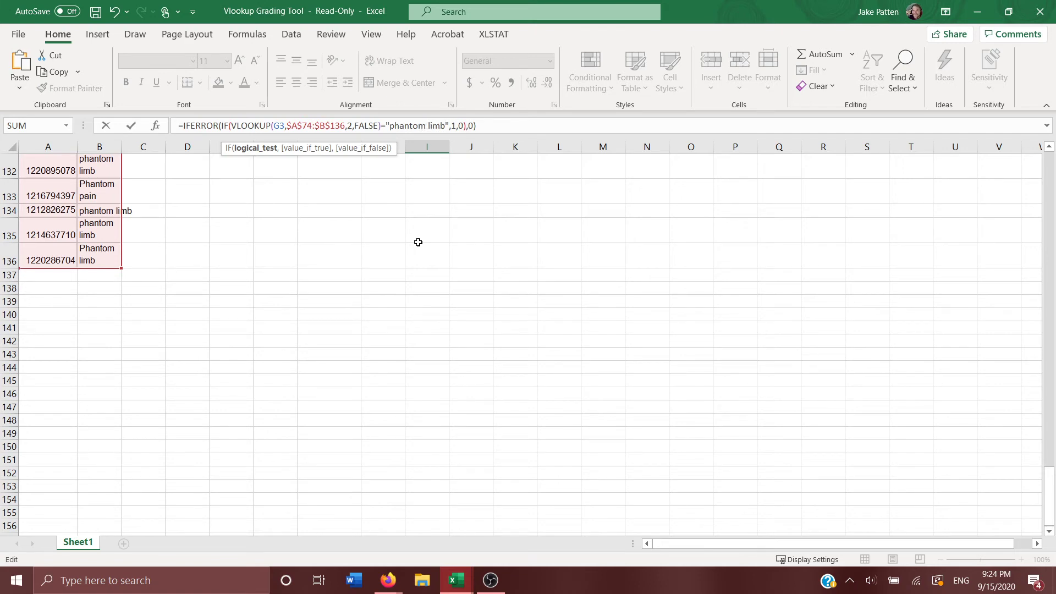
key("Return")
Fill the I3 formula down the Aug27 column through I68 and check the resulting grades.
scroll(418, 242, "up", 1)
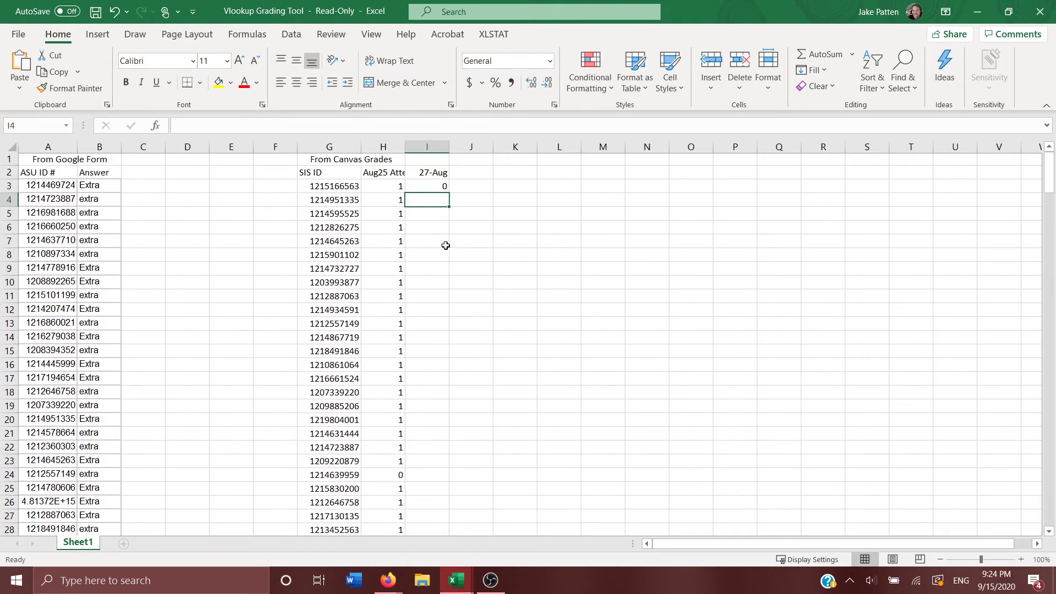
left_click(424, 188)
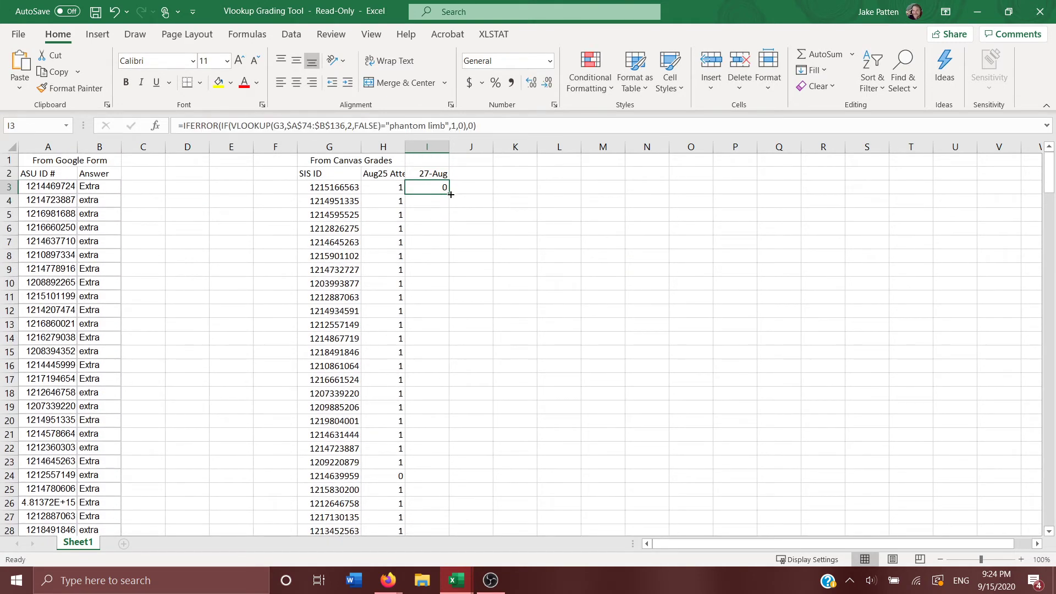
double_click(451, 195)
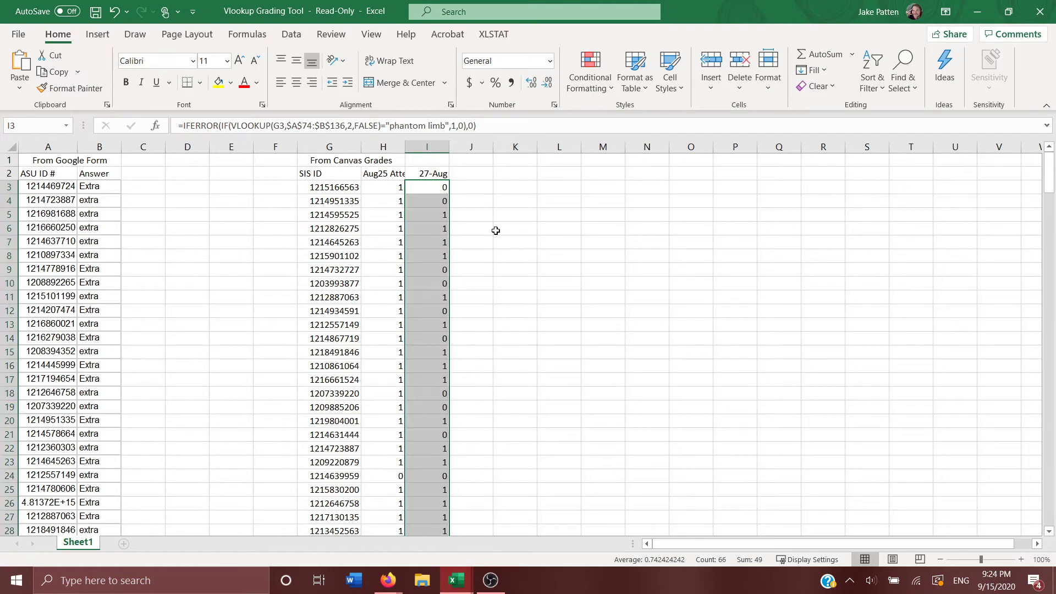
scroll(495, 229, "down", 14)
scroll(496, 230, "down", 1)
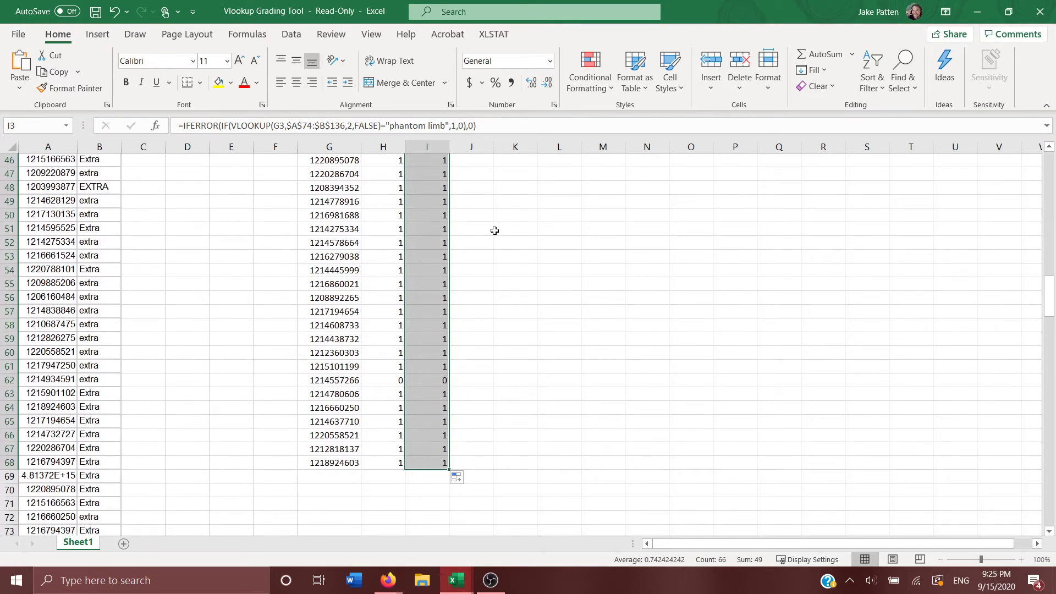
scroll(494, 230, "up", 15)
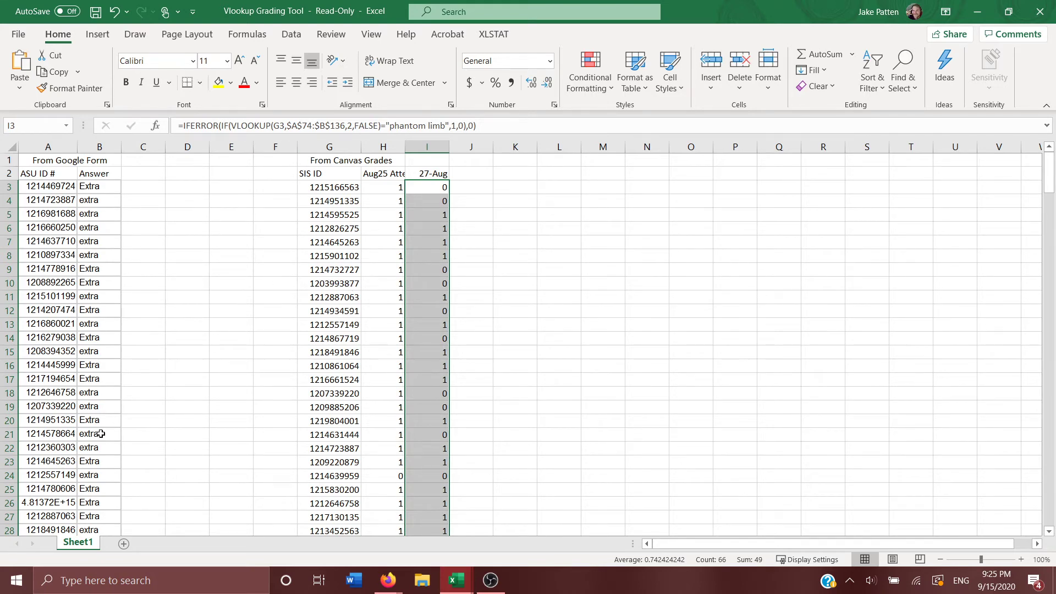
Examine the oddly formatted ASU ID in A26 and review the form answers through row 136 alongside the Aug27 grades.
left_click(48, 503)
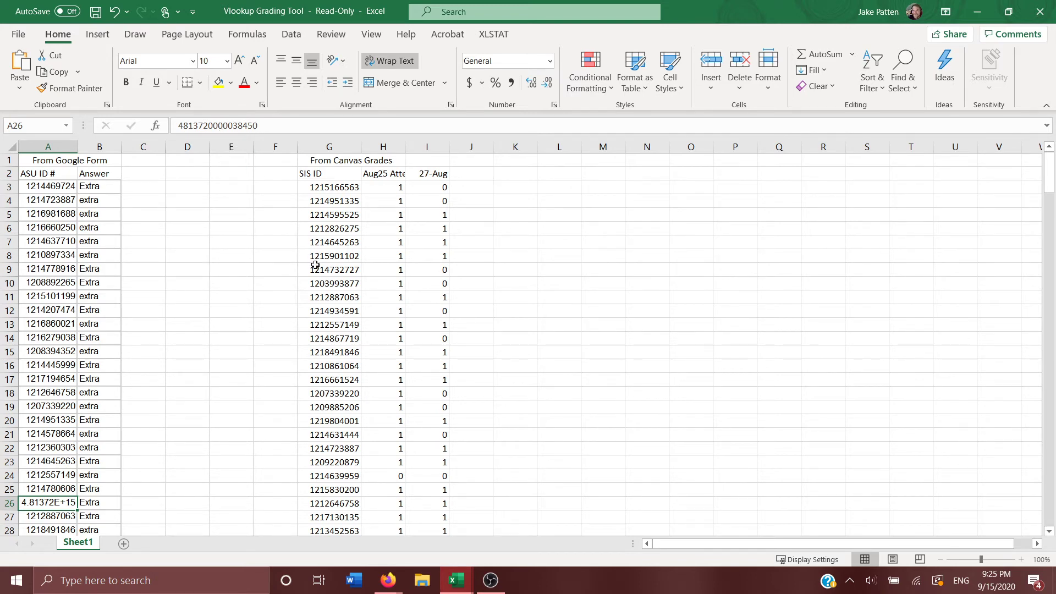
scroll(315, 266, "down", 14)
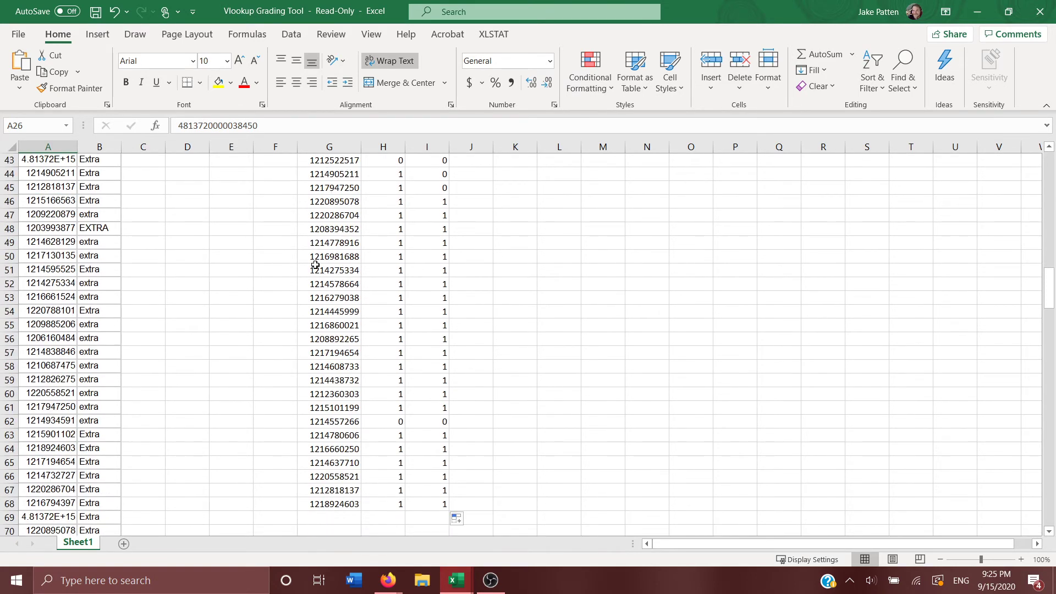
scroll(315, 265, "down", 5)
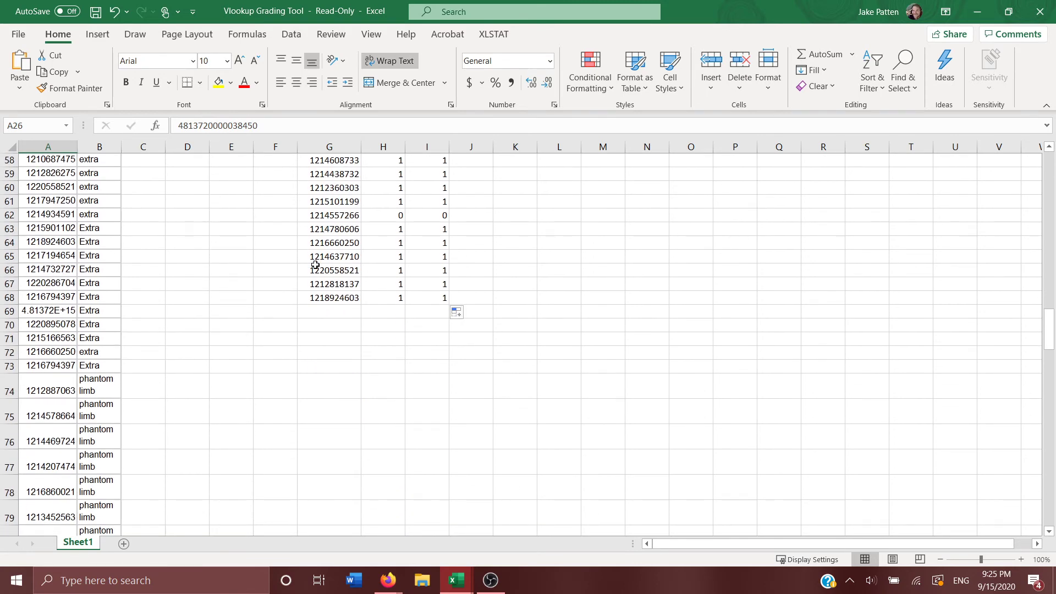
scroll(315, 265, "down", 6)
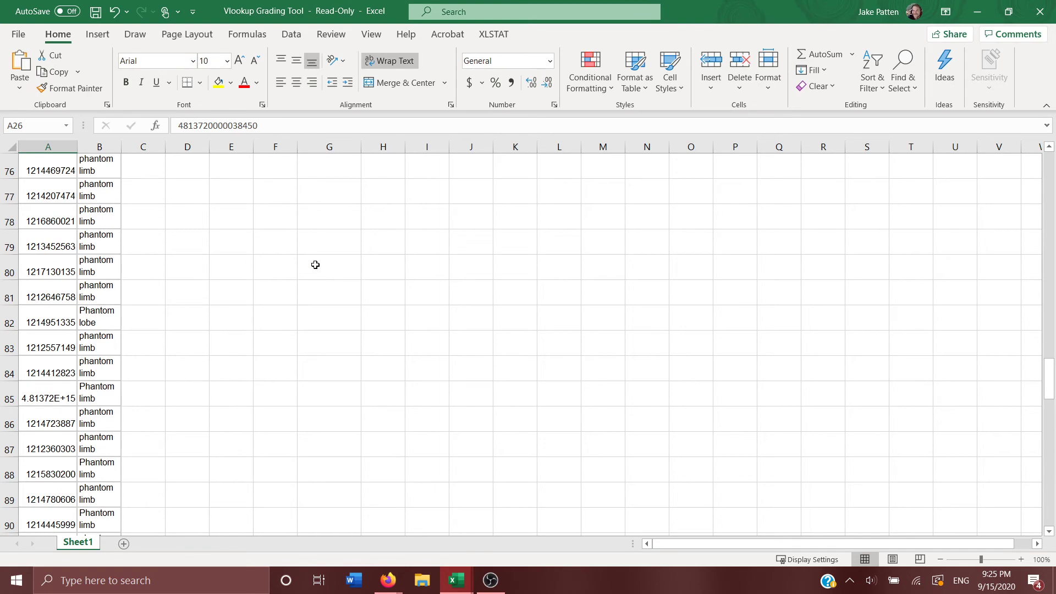
scroll(316, 265, "down", 15)
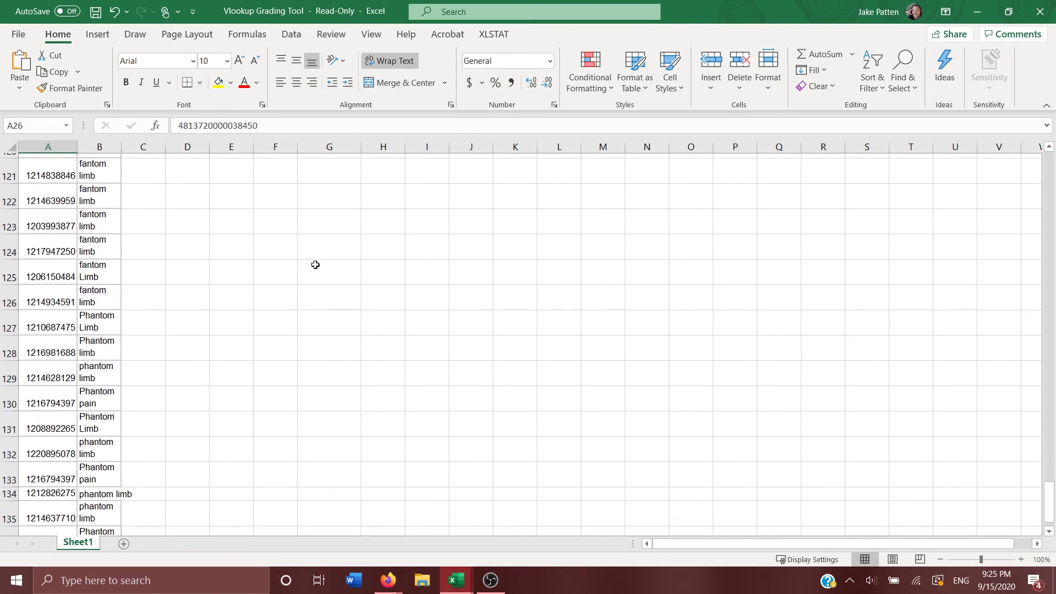
scroll(315, 265, "down", 3)
scroll(316, 265, "up", 8)
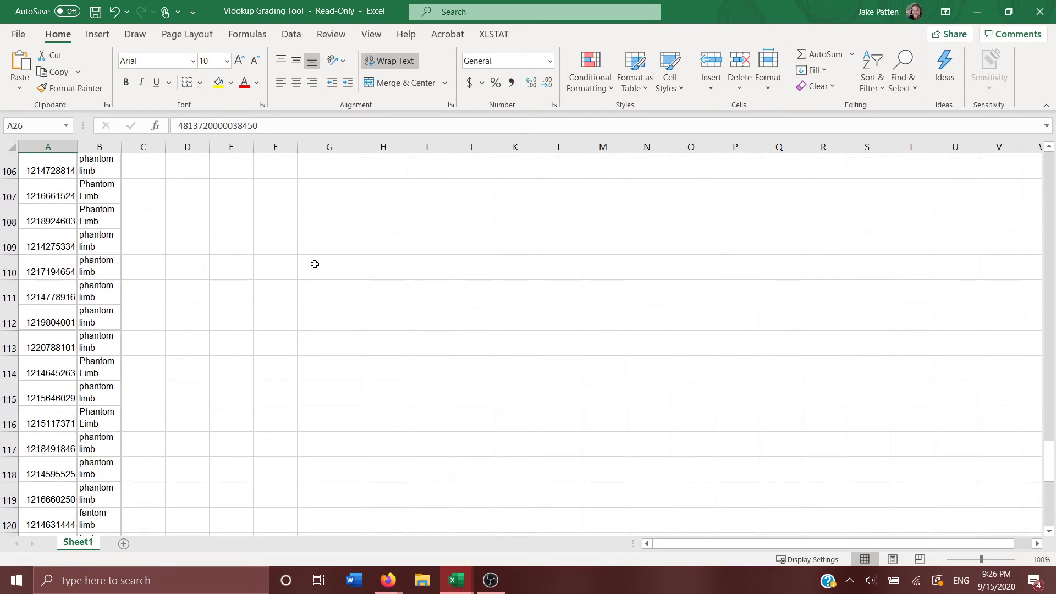
scroll(315, 265, "up", 20)
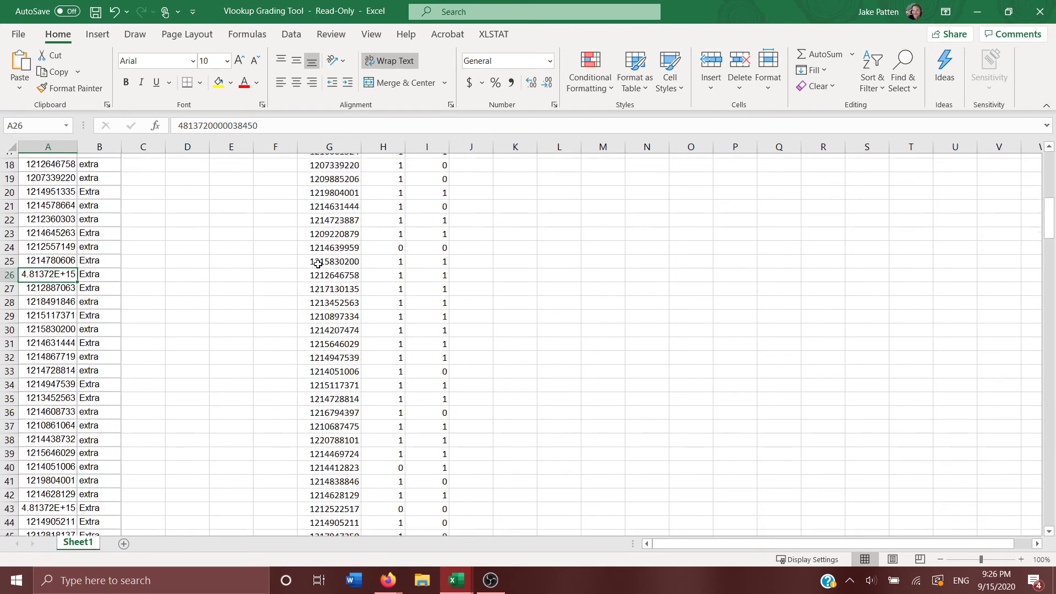
scroll(317, 263, "up", 6)
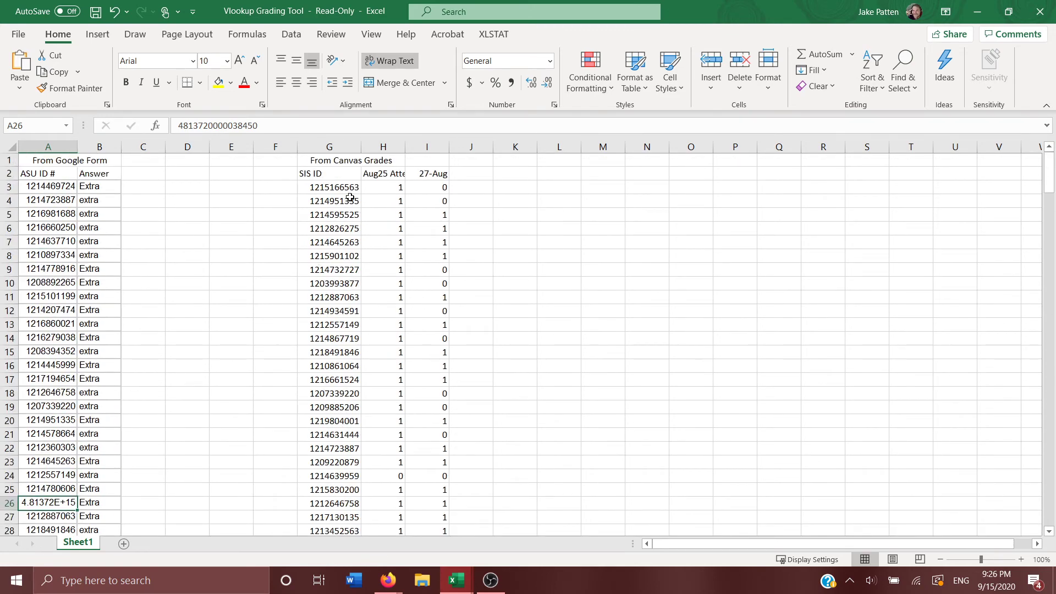
scroll(190, 297, "down", 7)
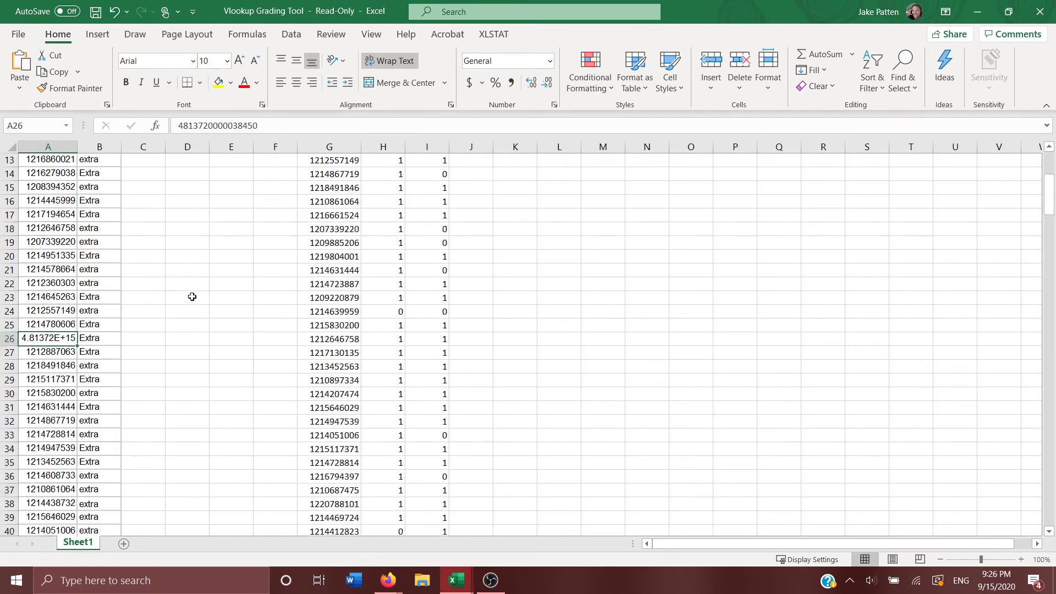
scroll(179, 297, "down", 17)
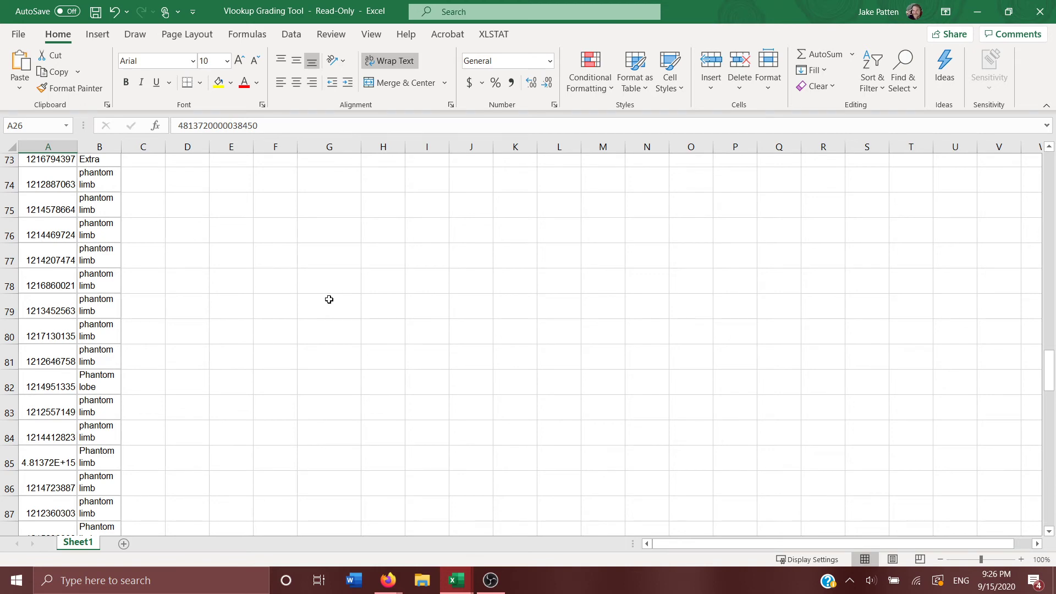
scroll(330, 295, "up", 8)
scroll(330, 295, "up", 16)
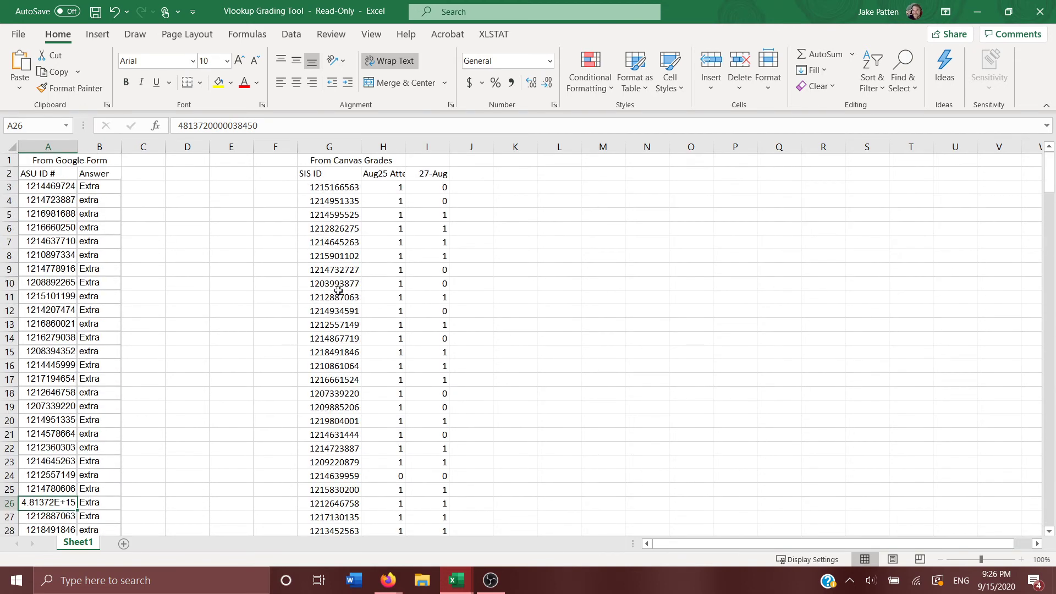
Replace the false result of the IF in I3 with a copy of its IF(VLOOKUP(...)="phantom limb",1 test as a nested IF.
left_click(429, 187)
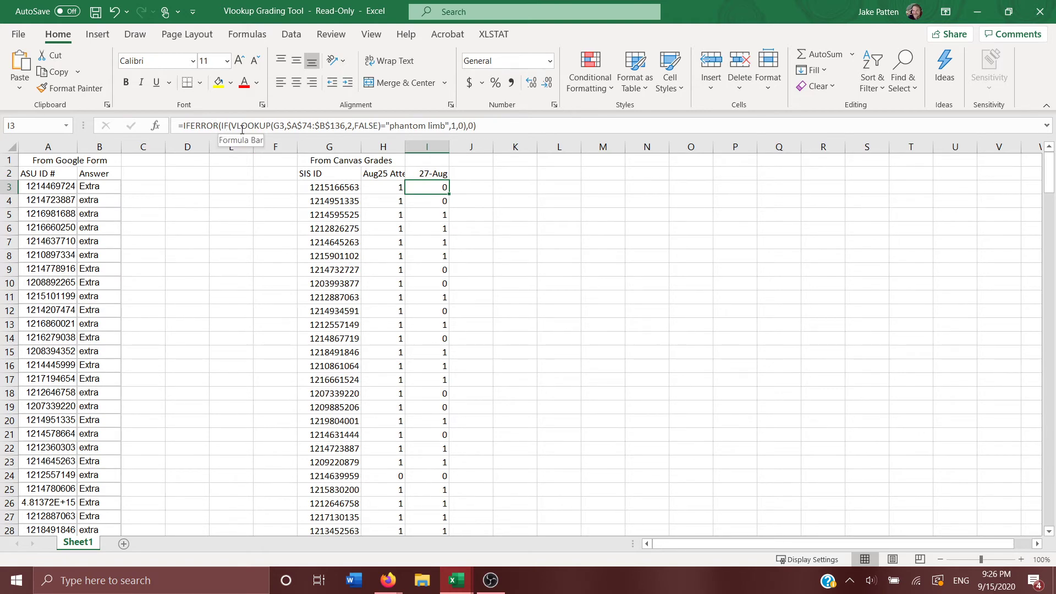
left_click(462, 126)
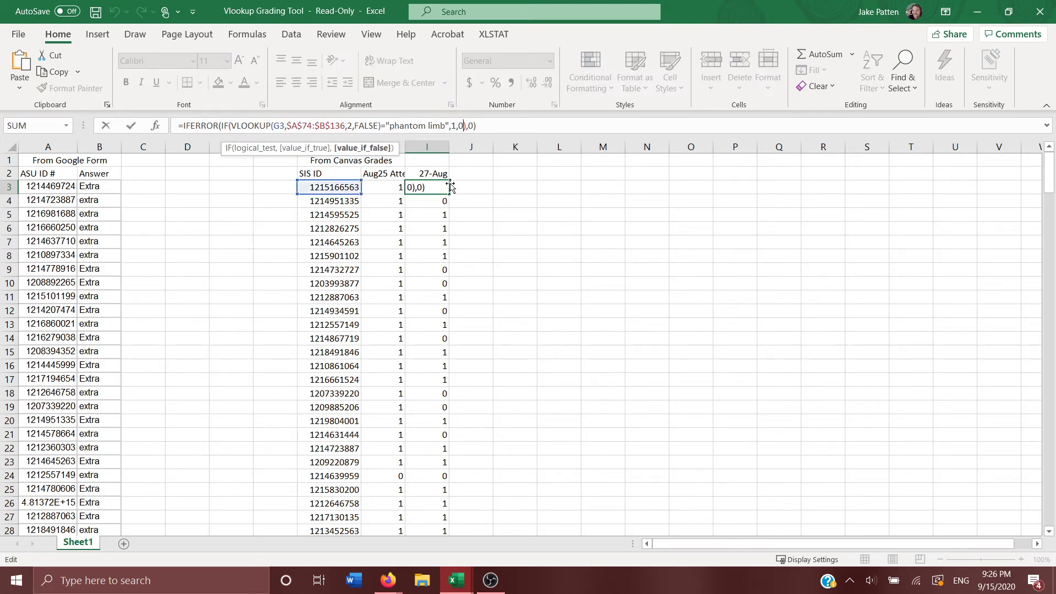
key("BackSpace")
left_click_drag(222, 127, 452, 135)
key("ctrl+c")
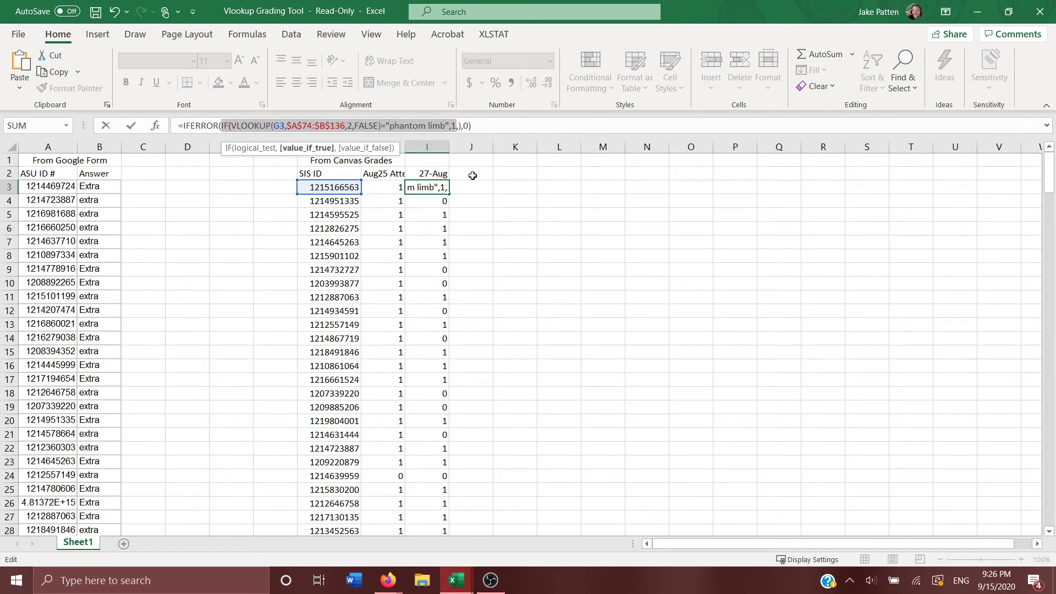
left_click(459, 127)
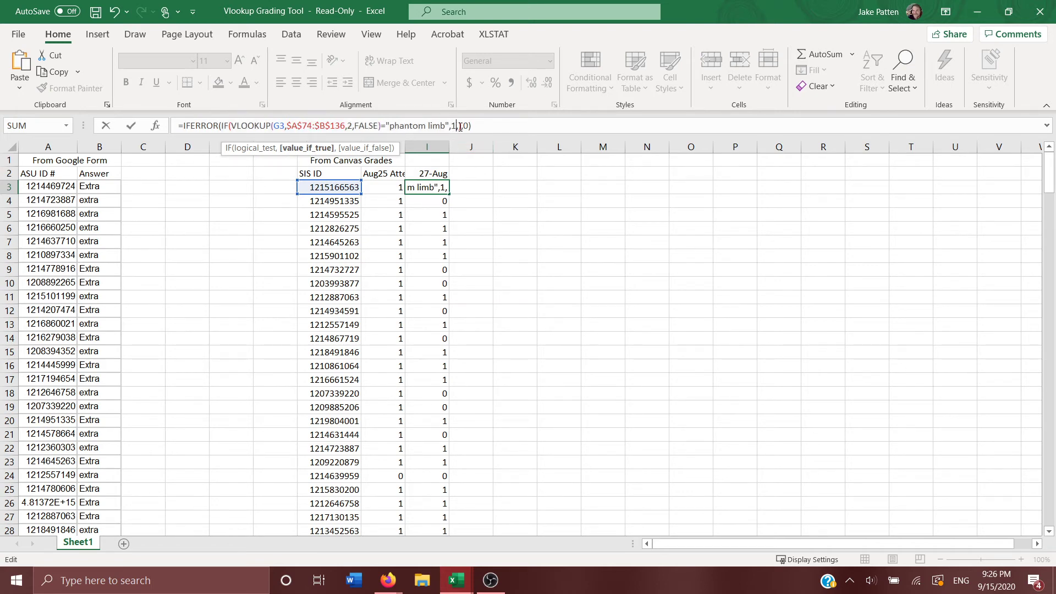
type("),")
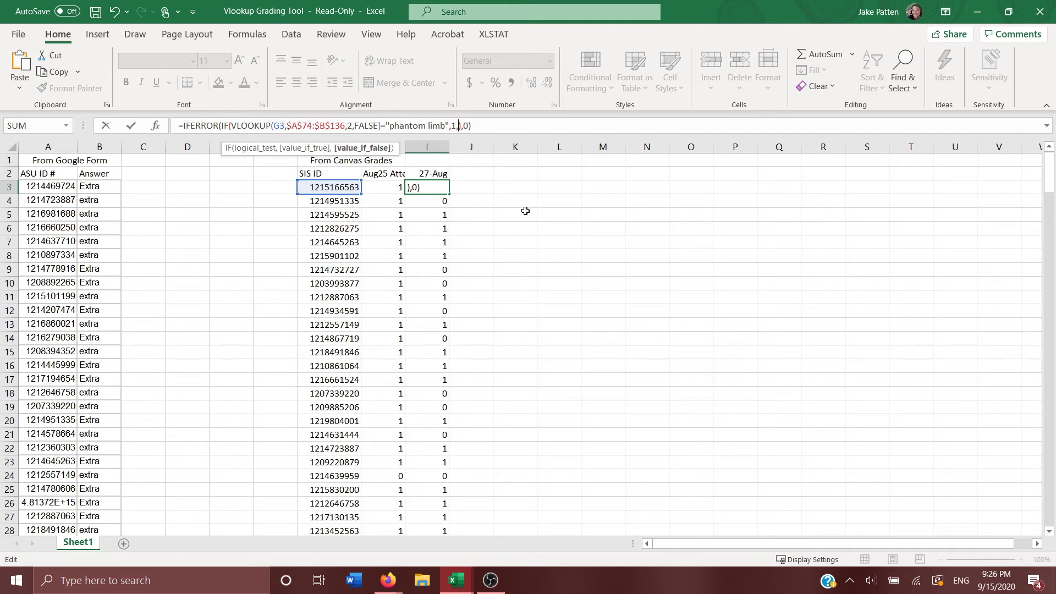
key("ctrl+v")
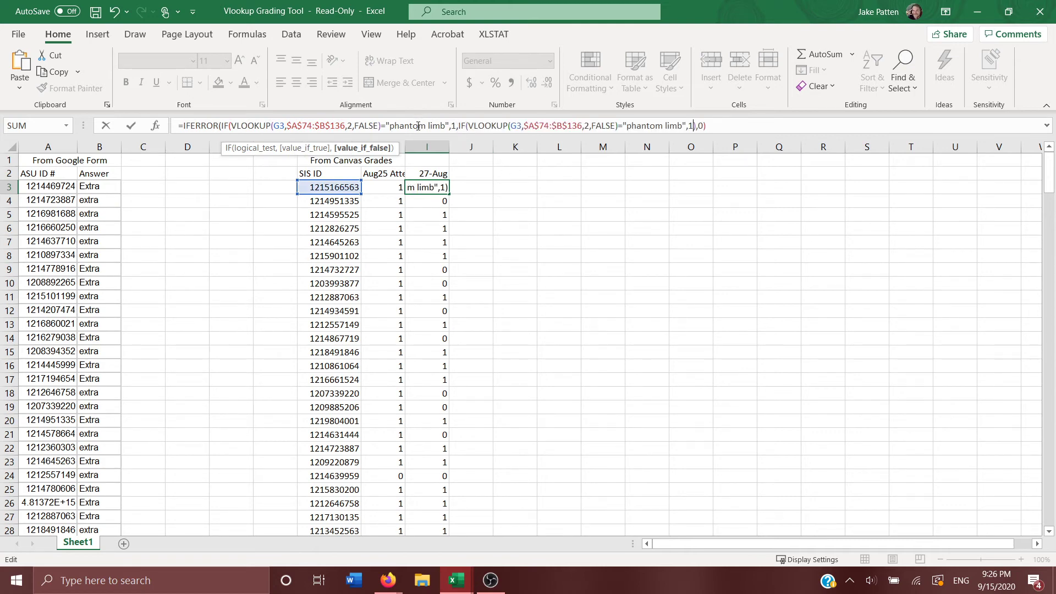
Change the expected answer in the nested IF of the I3 formula to "fantom limb".
left_click(636, 125)
key("BackSpace")
key("BackSpace")
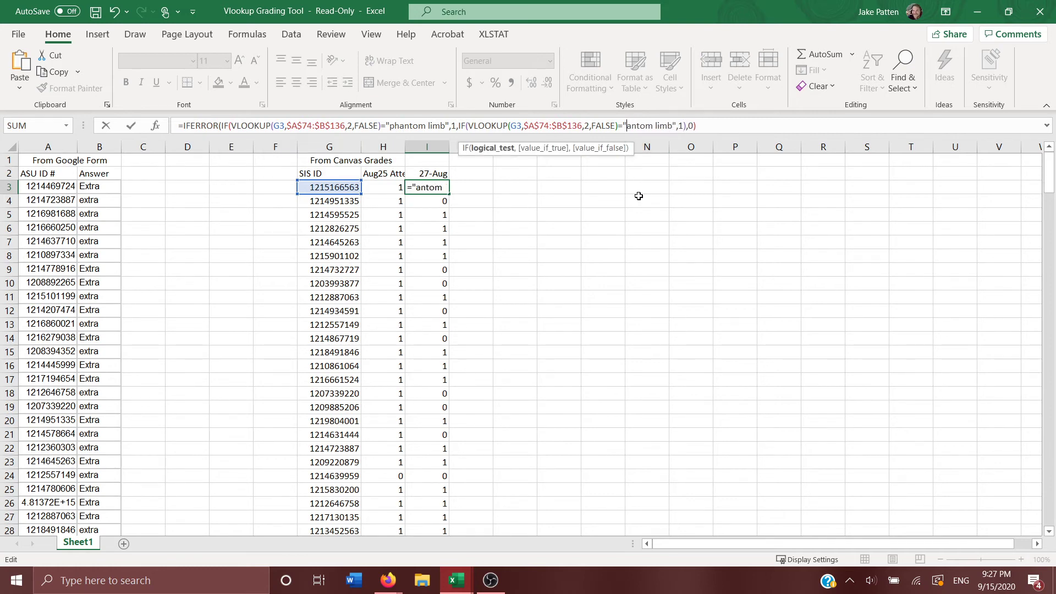
type("f")
Give the nested IF in I3 a false result of 0, close both IF functions, and enter the formula.
left_click(687, 126)
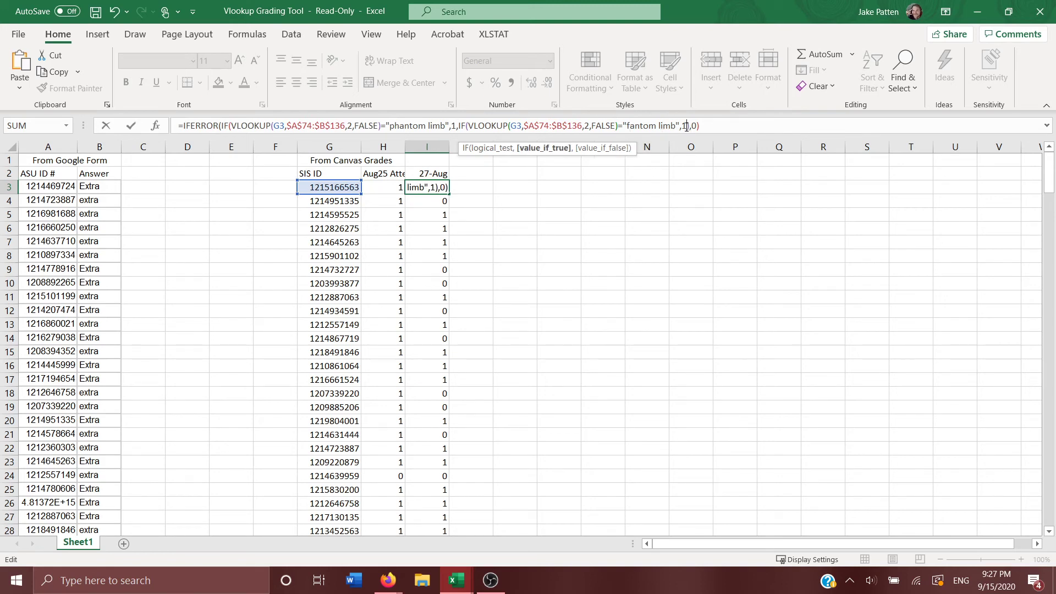
type("),")
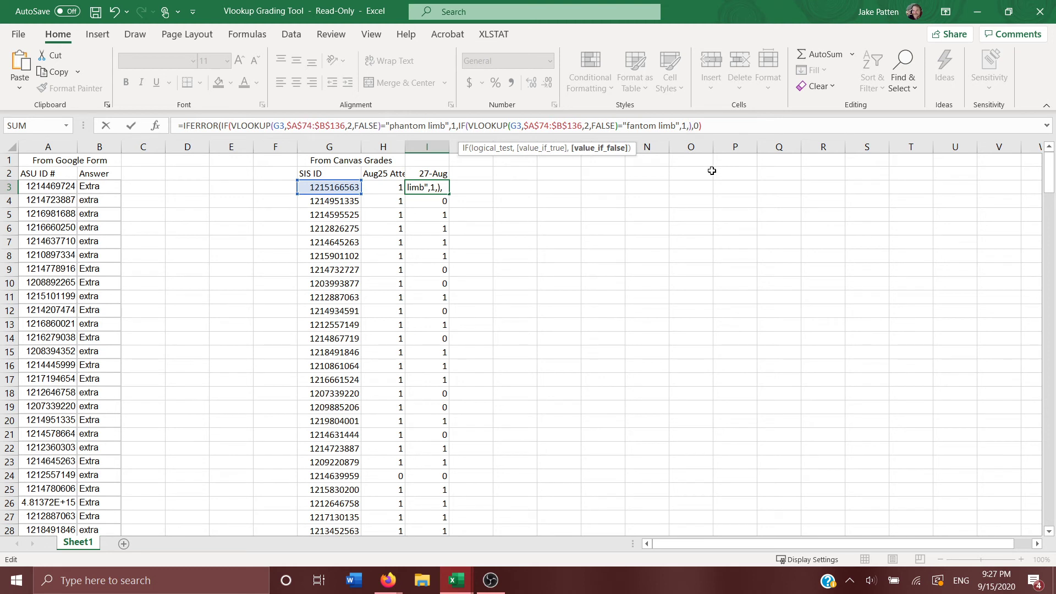
type("0")
left_click(697, 127)
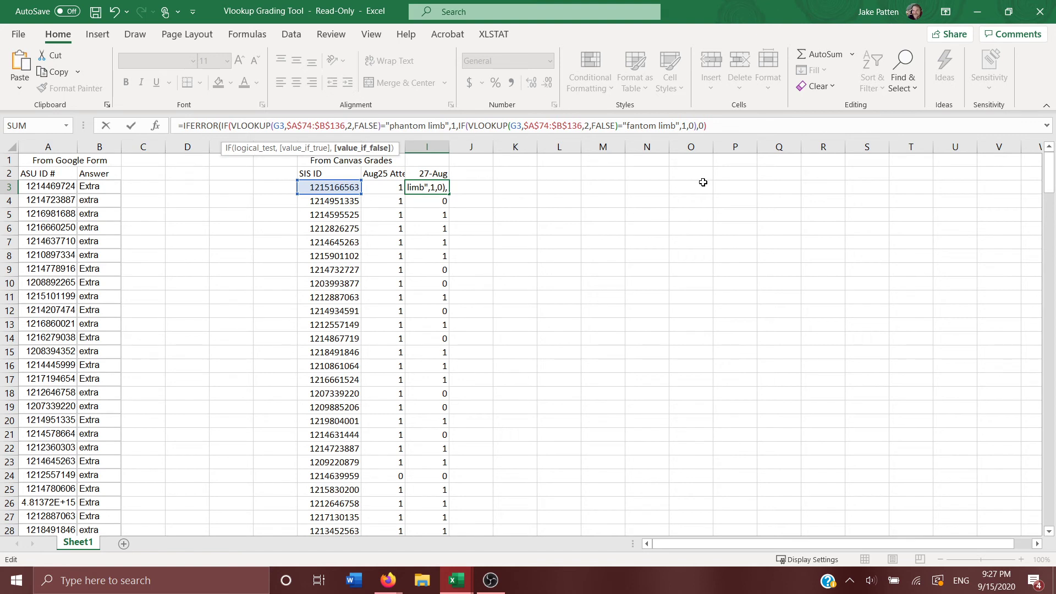
type(")")
left_click(727, 126)
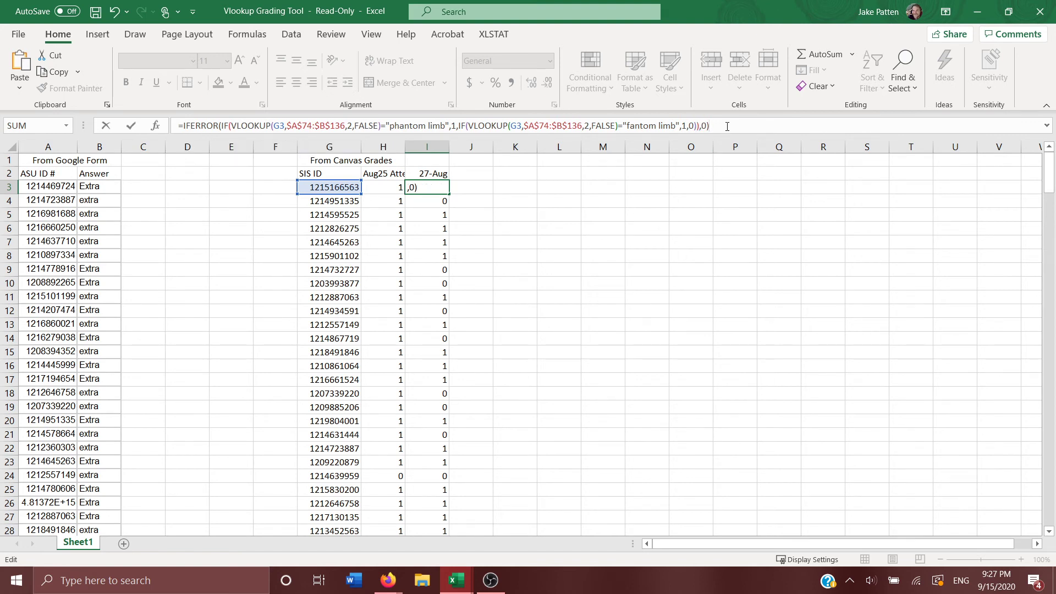
key("Return")
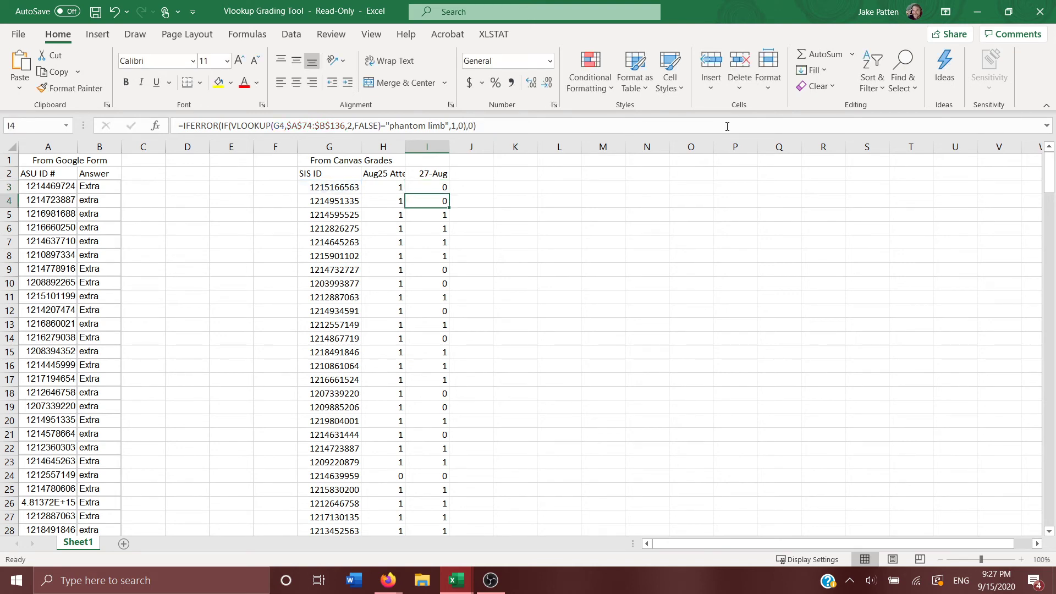
Fill the nested I3 formula down the Aug27 column through I68 and check the resulting grades.
left_click(443, 188)
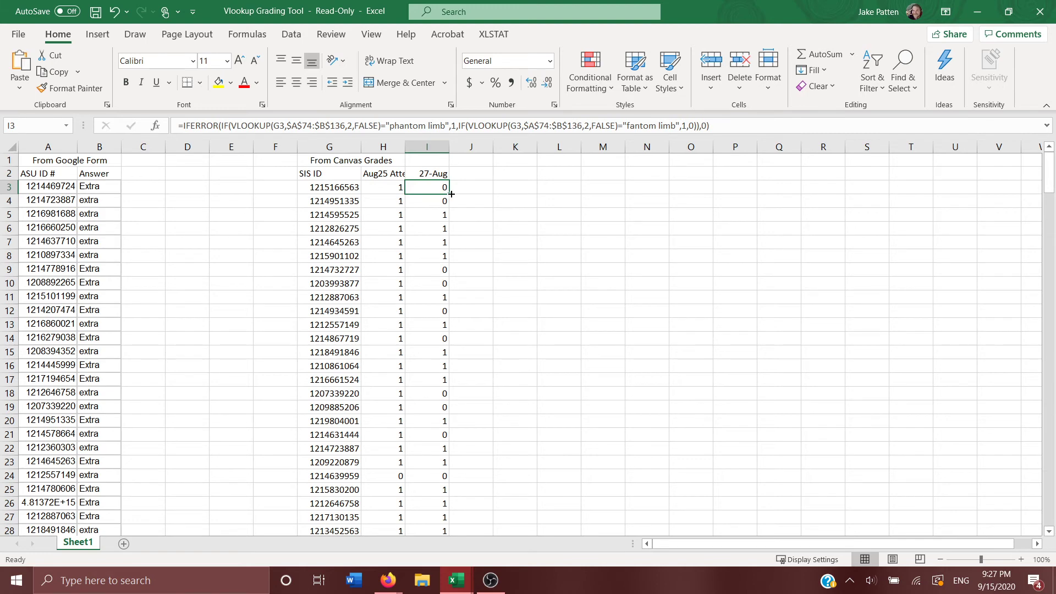
double_click(451, 194)
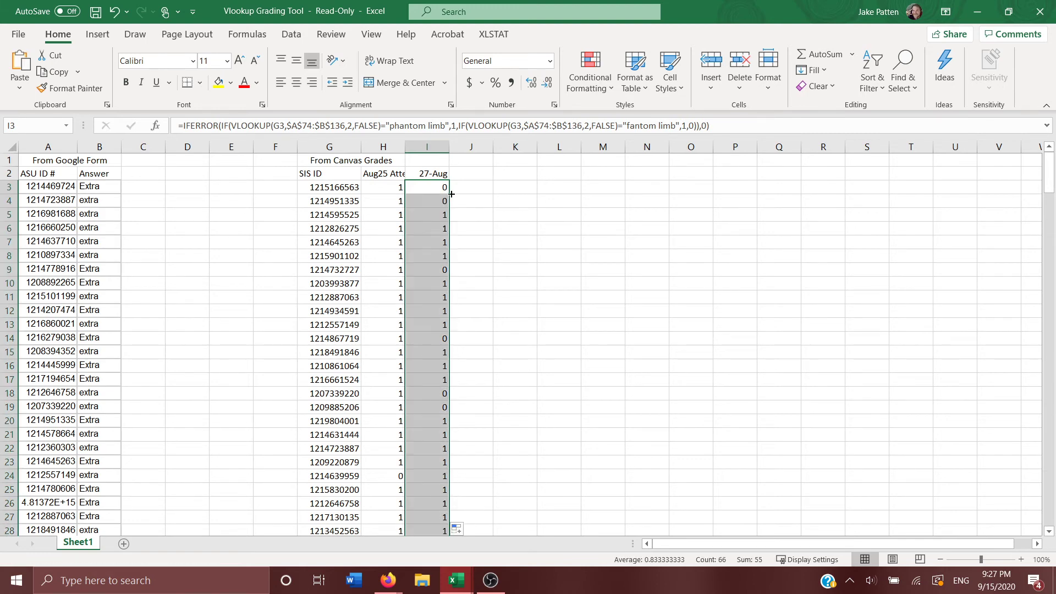
scroll(451, 194, "down", 13)
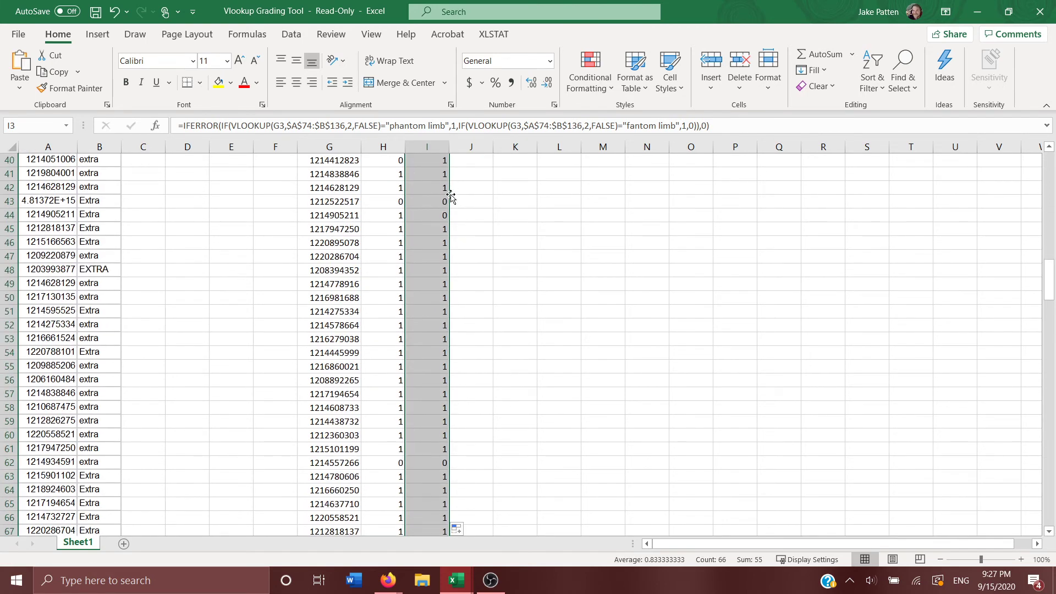
scroll(451, 196, "down", 6)
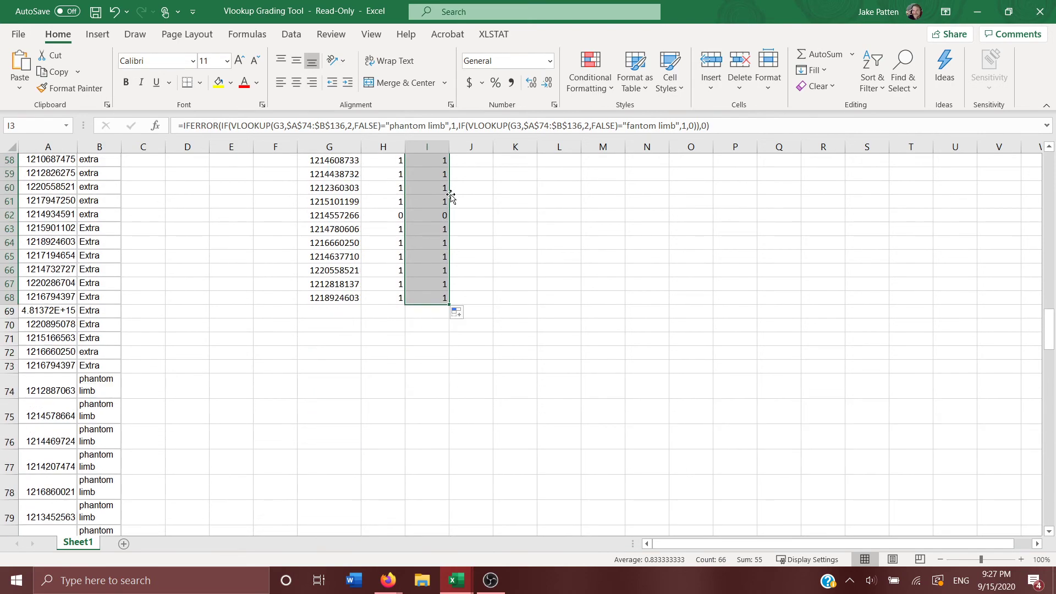
scroll(451, 196, "up", 15)
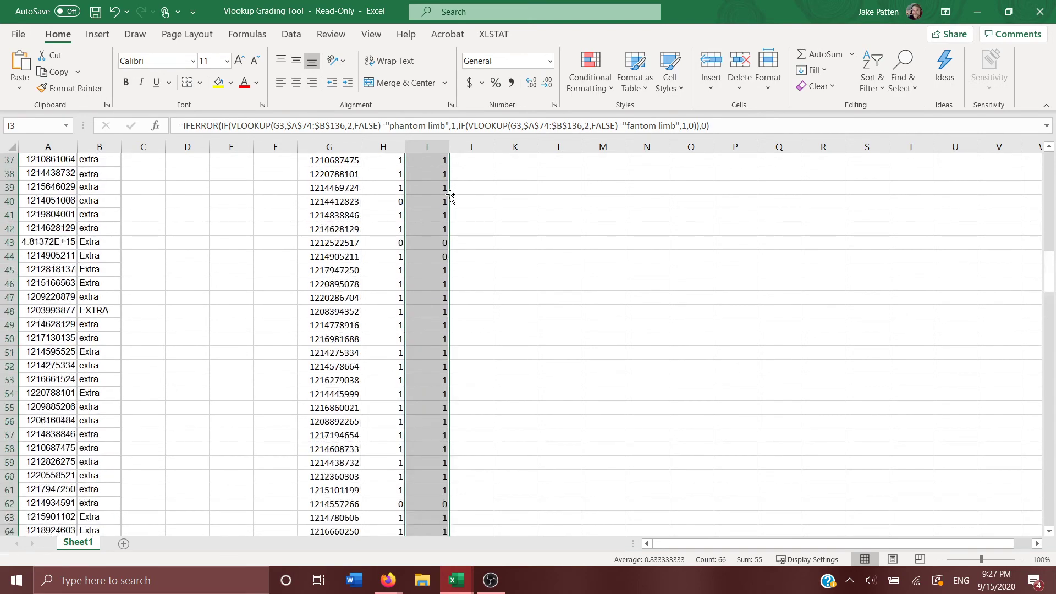
scroll(450, 197, "up", 4)
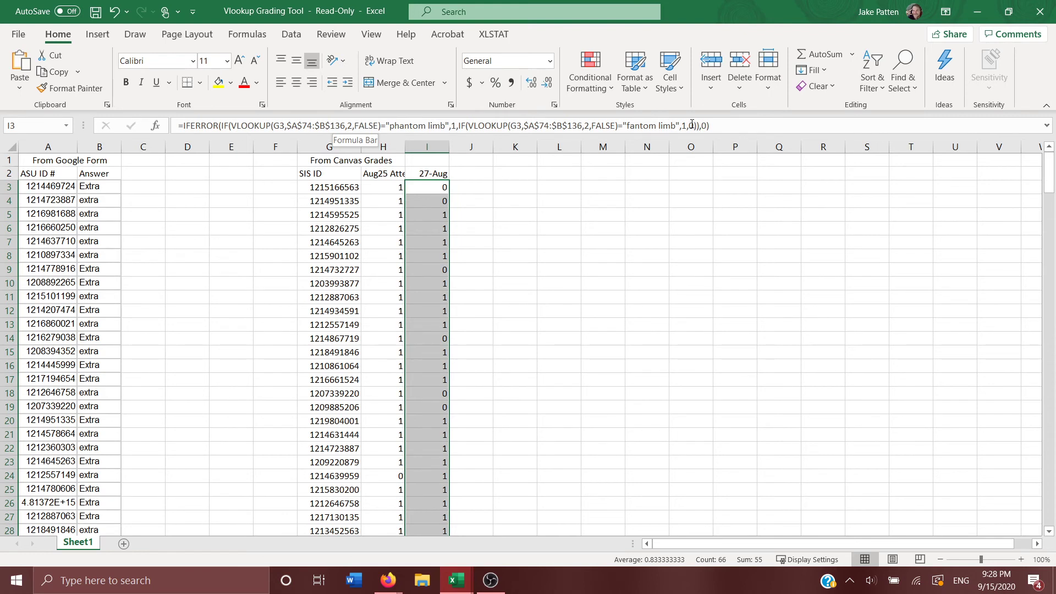
Examine how the closing parentheses in the I3 formula pair with IFERROR and both IF functions, leaving the formula as it is.
left_click(710, 127)
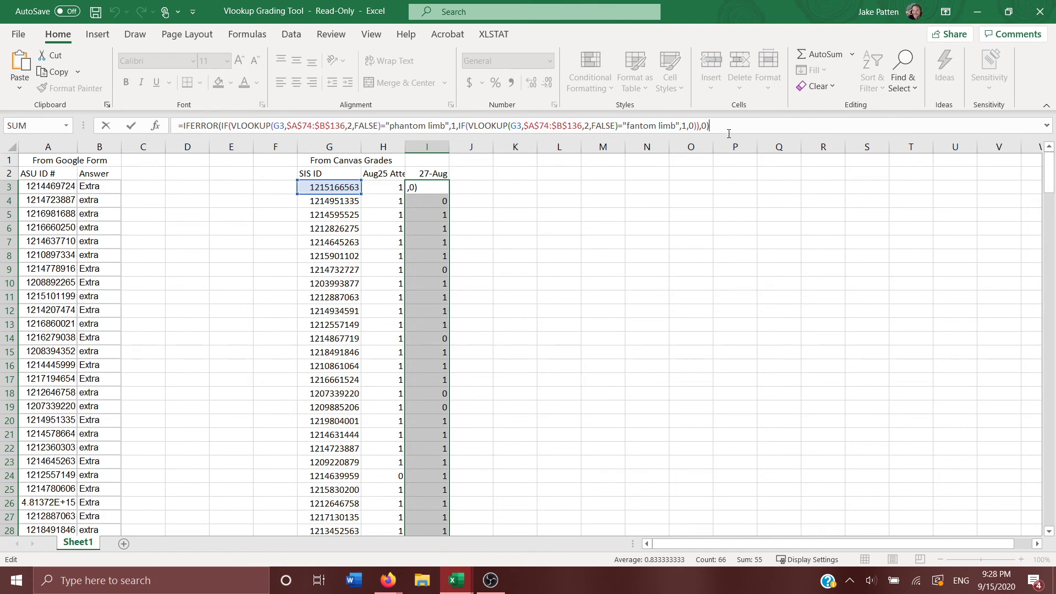
key("Left")
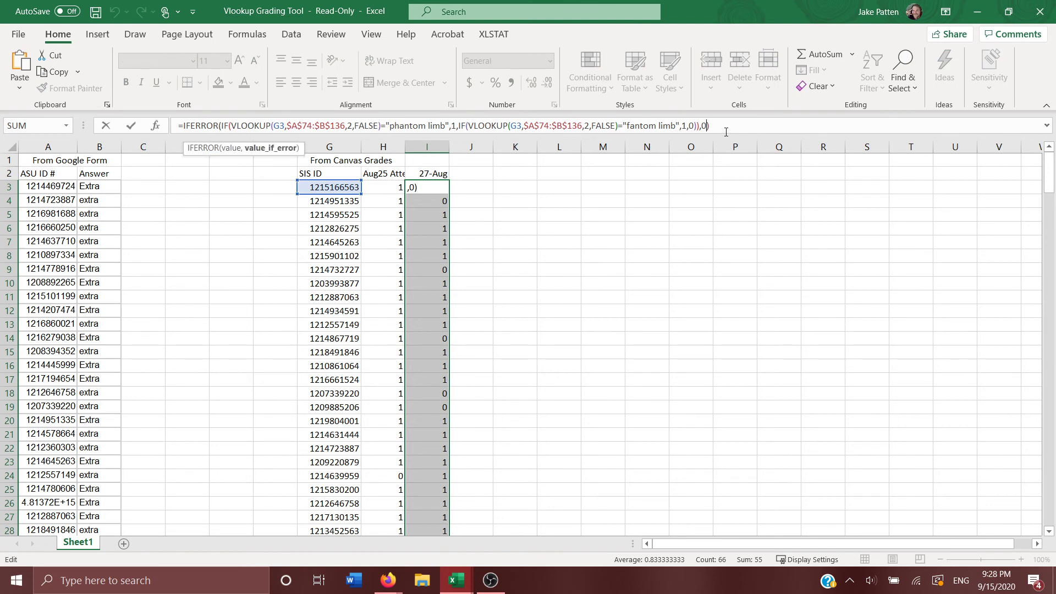
key("Right")
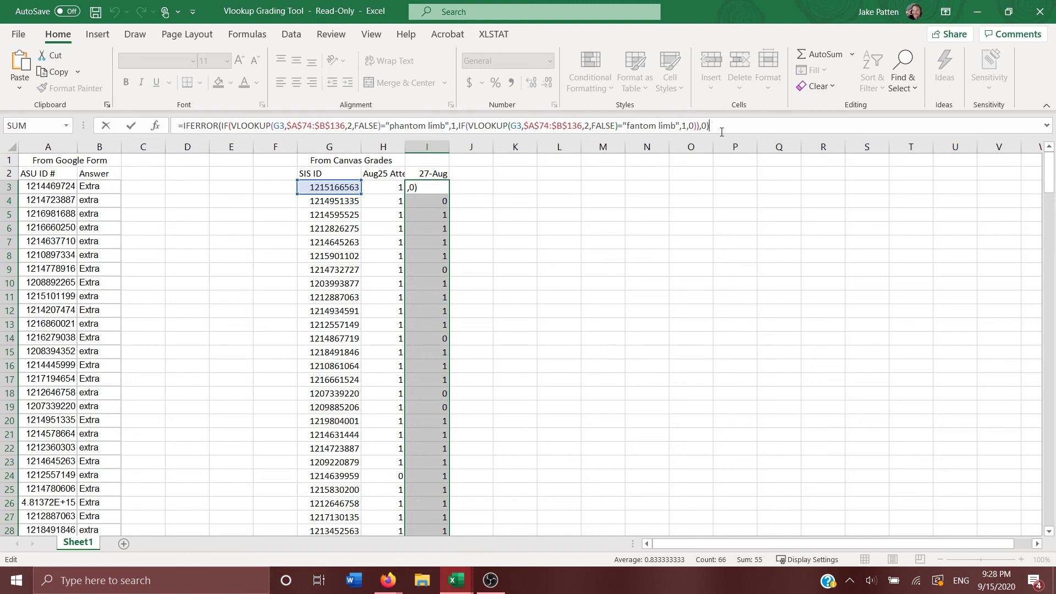
key("Left")
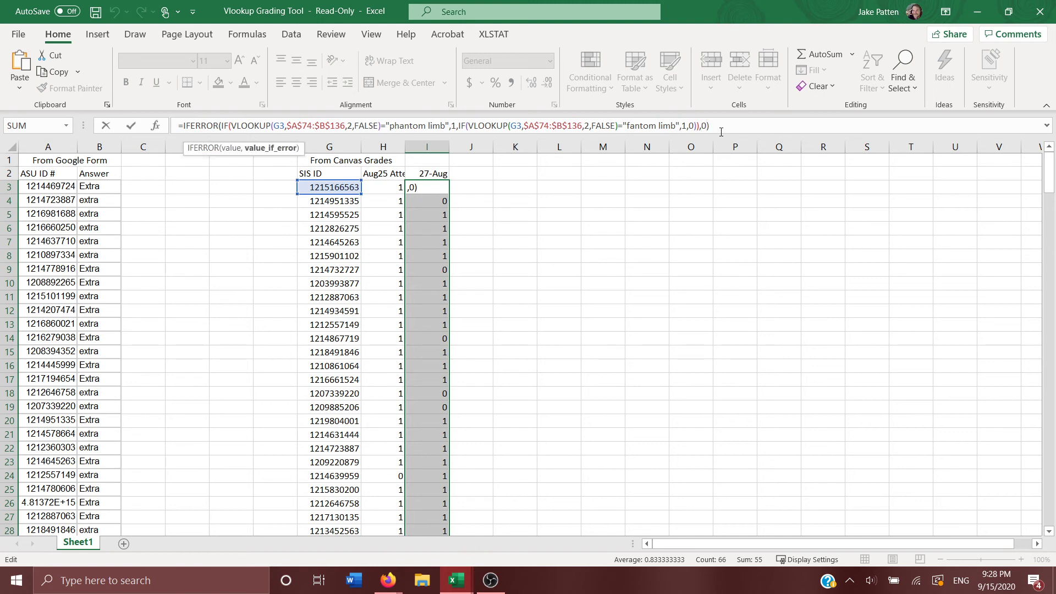
key("Left")
key("Left")
key("Left")
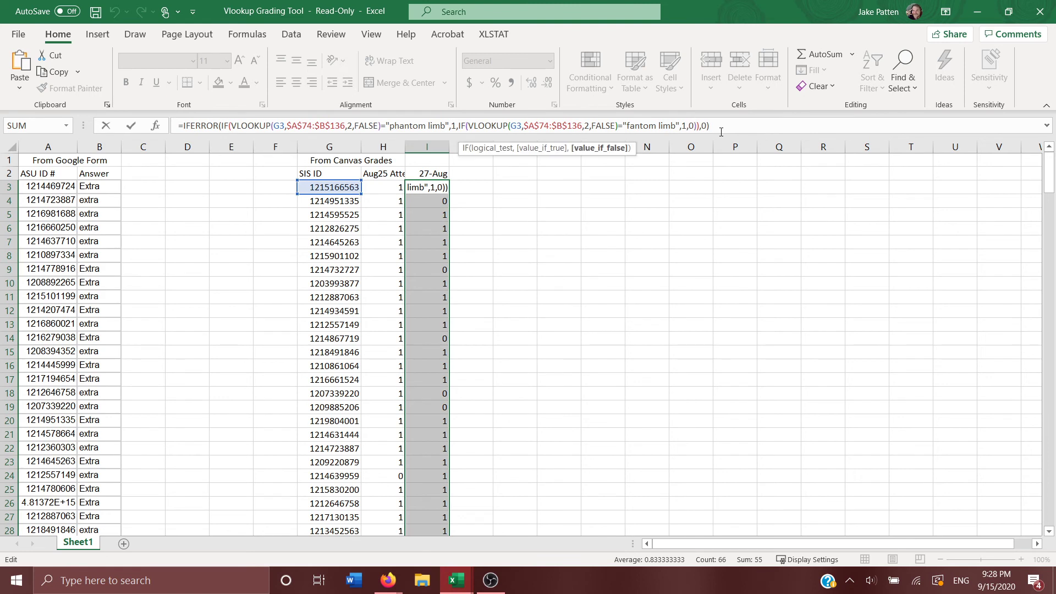
key("Right")
key("Right")
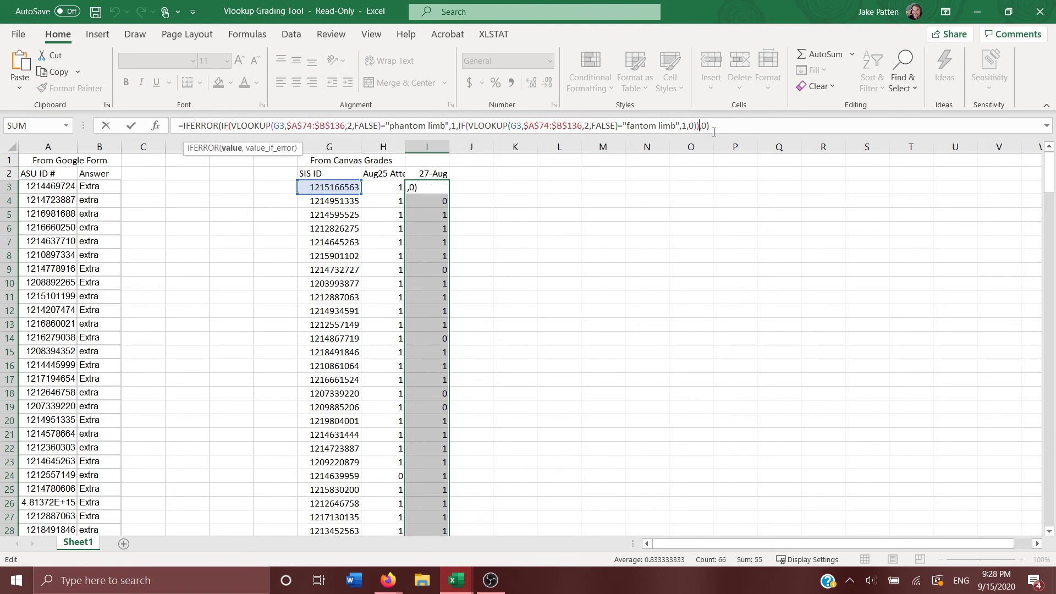
left_click(703, 127)
left_click(697, 130)
key("Right")
type(")")
key("Left")
key("Left")
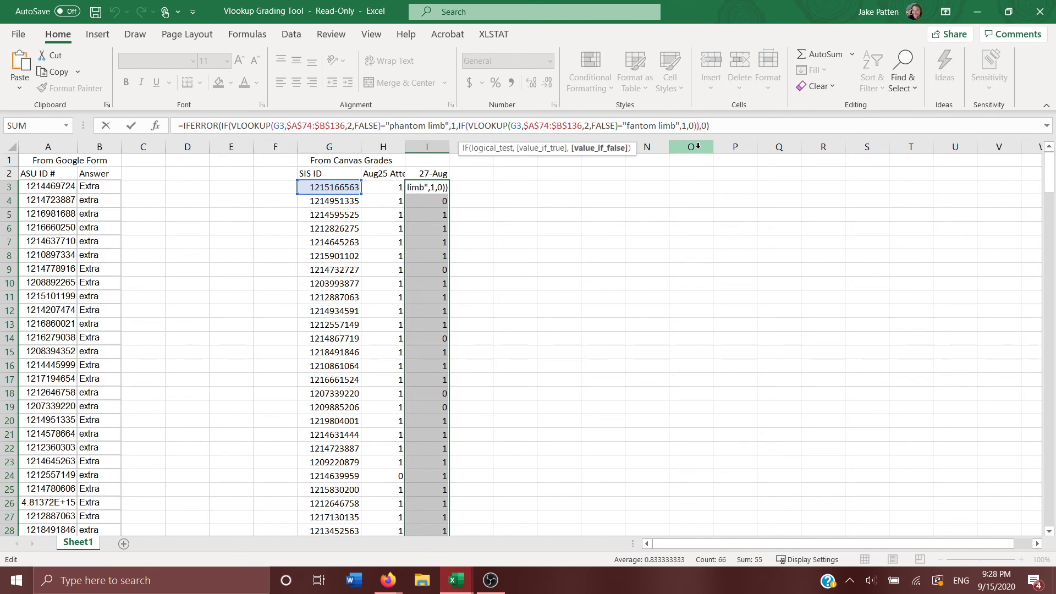
key("Left")
key("Left")
key("Left")
key("Left")
key("Left")
key("Left")
key("Left")
key("Left")
key("Left")
key("Left")
key("Left")
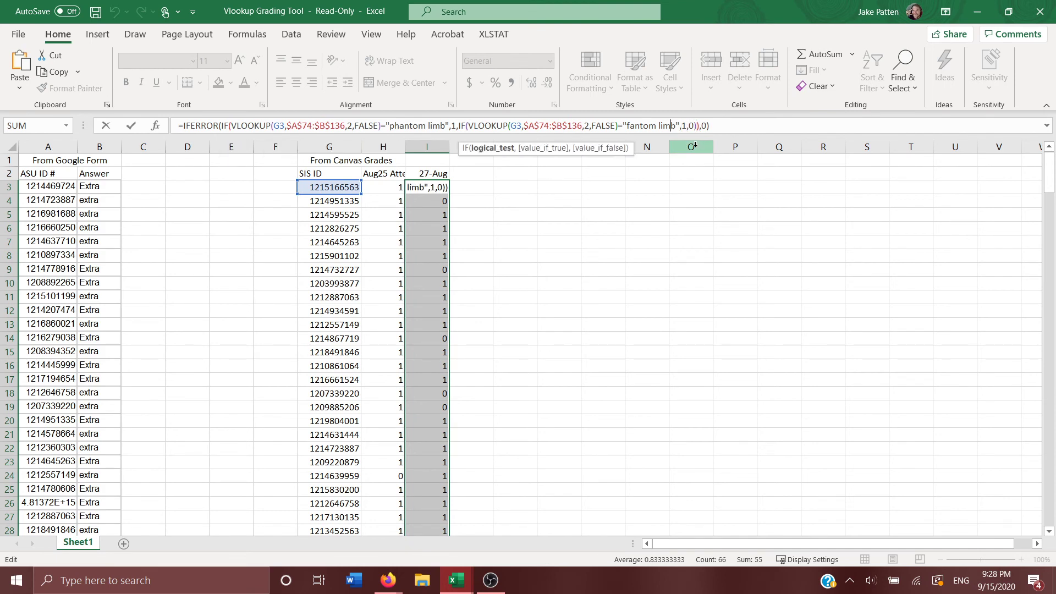
key("End")
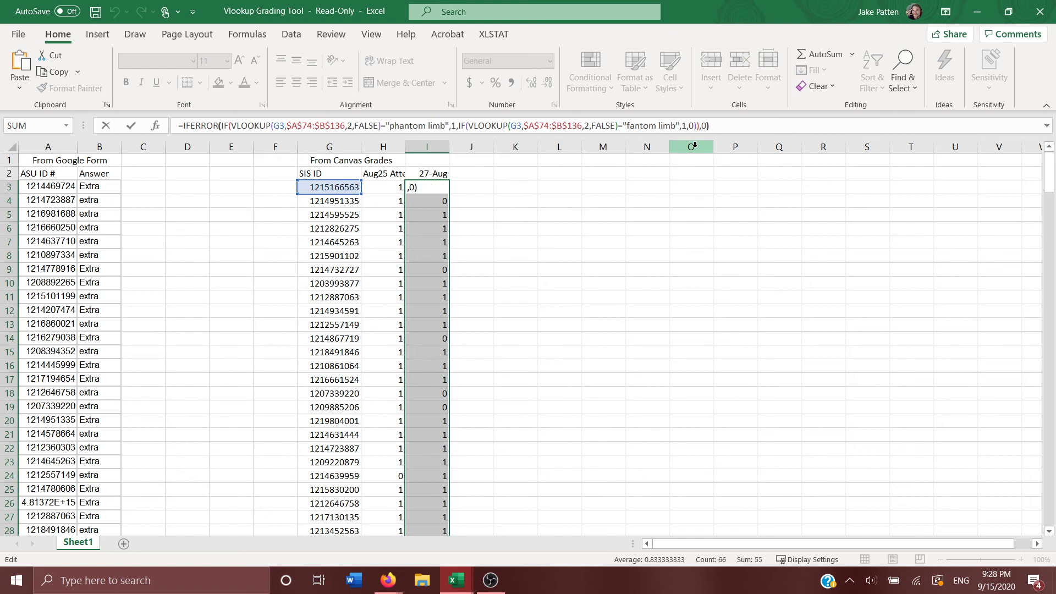
key("Return")
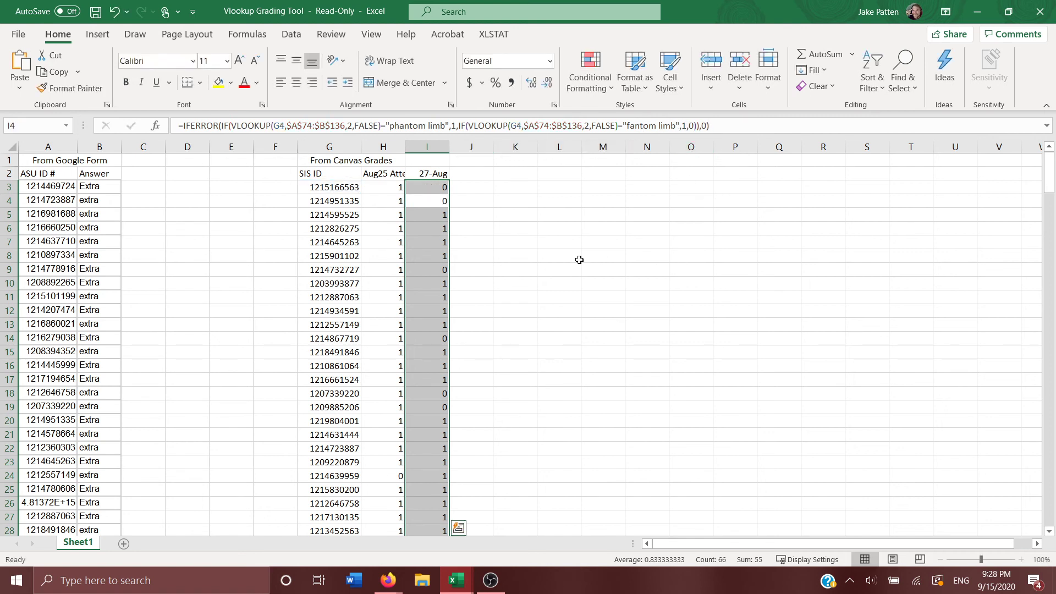
Examine the ASU ID in A122 with a "fantom limb" answer and look for its match and Aug27 grade in the Canvas list.
scroll(122, 287, "down", 8)
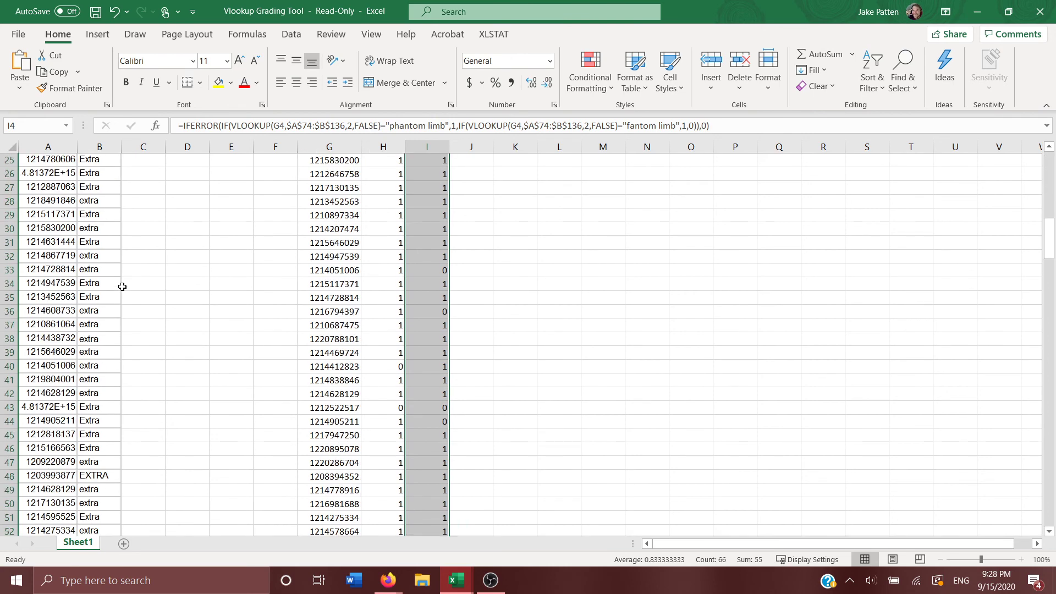
scroll(122, 286, "down", 15)
scroll(126, 291, "down", 7)
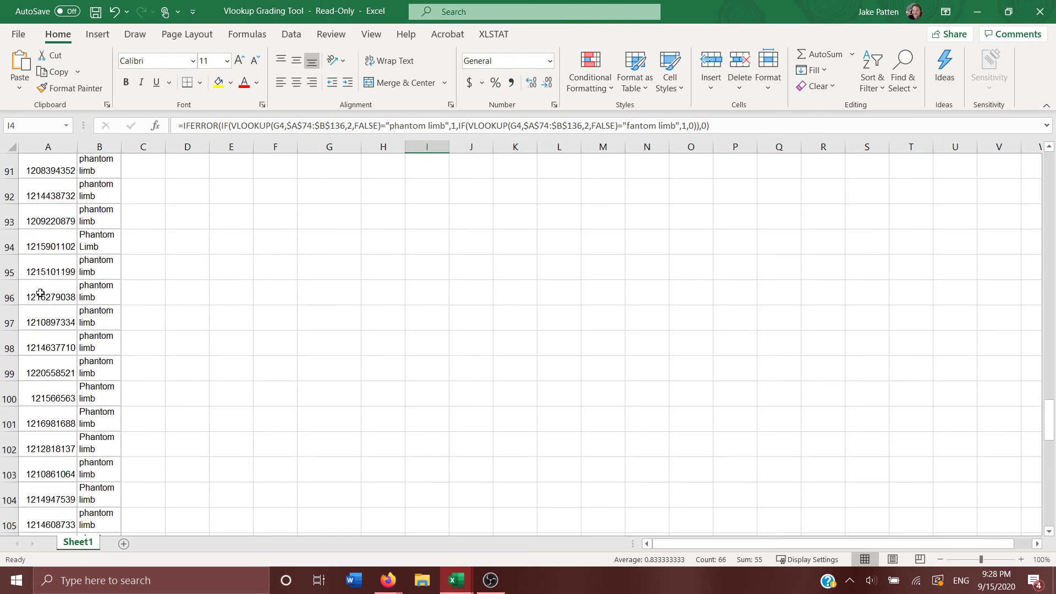
scroll(40, 293, "down", 11)
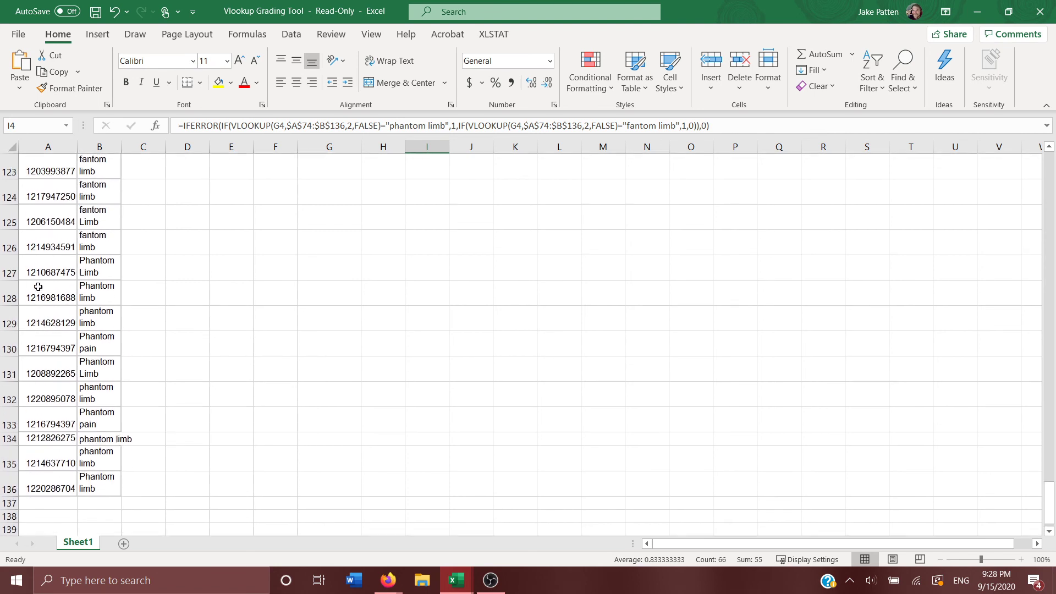
scroll(38, 286, "up", 2)
left_click(48, 269)
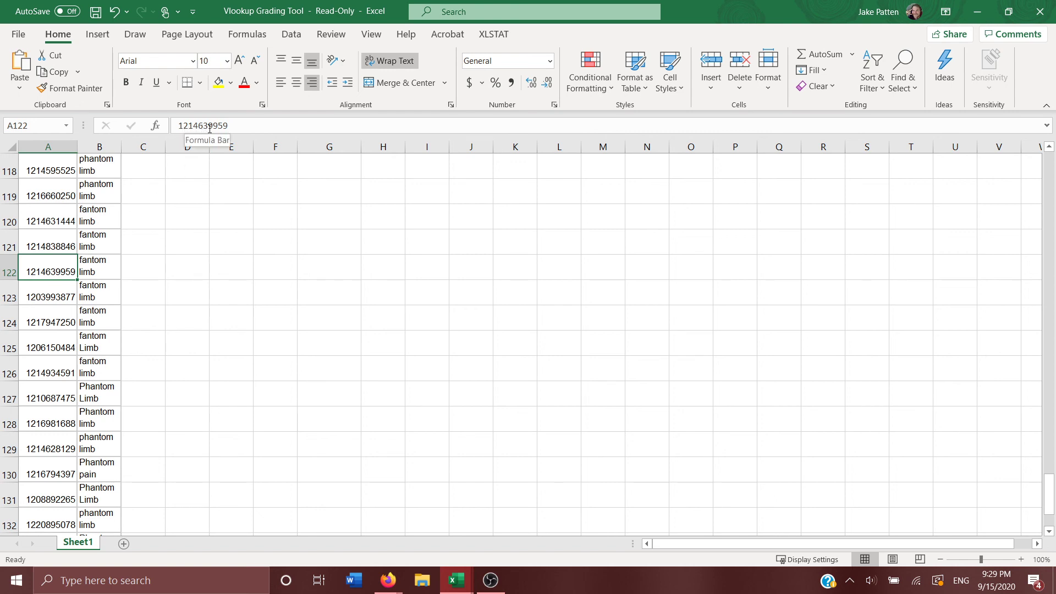
scroll(410, 273, "up", 8)
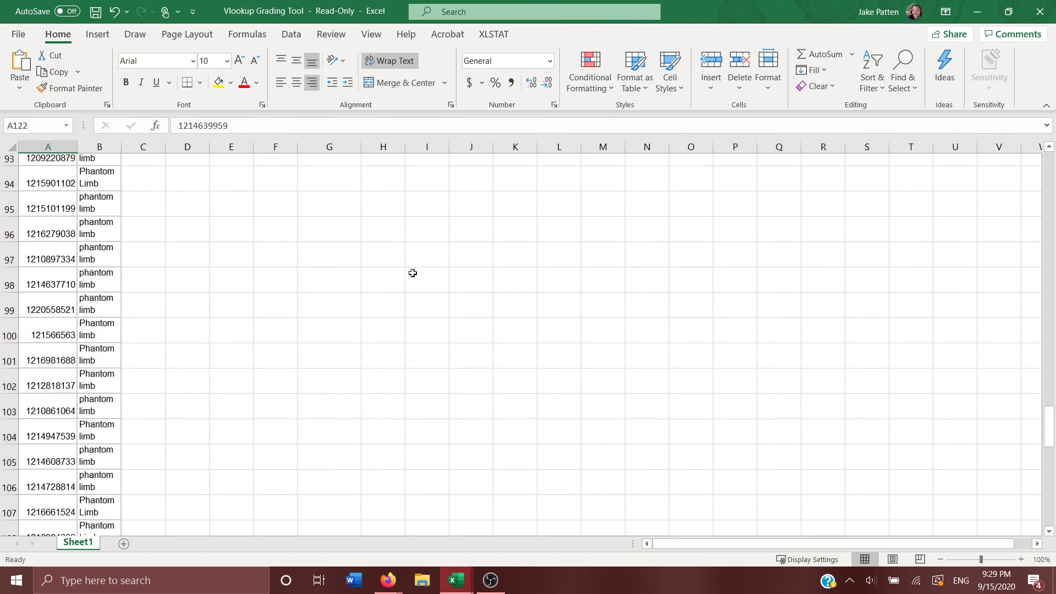
scroll(412, 273, "up", 20)
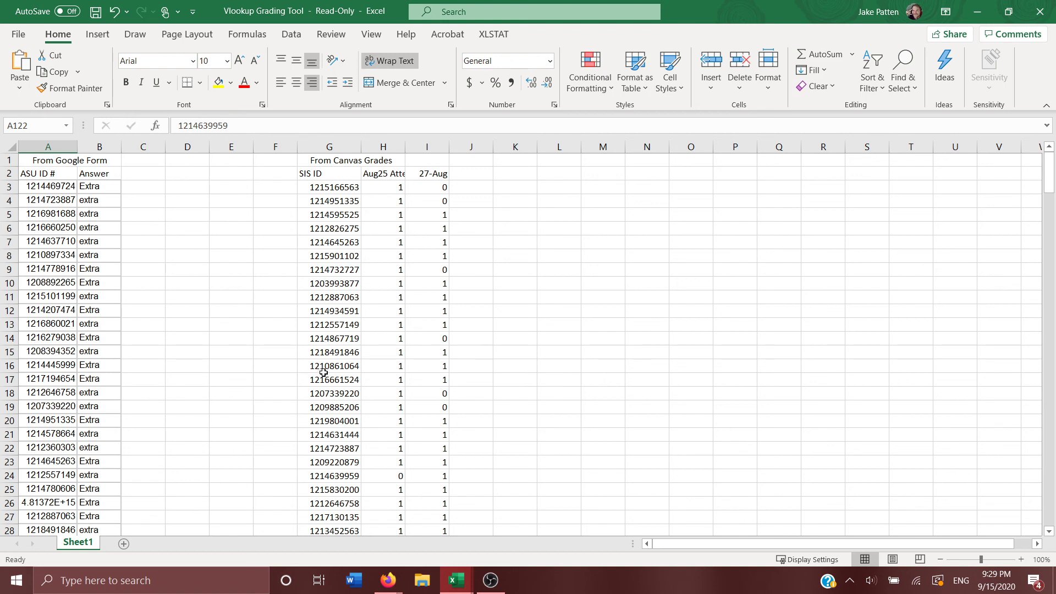
scroll(321, 372, "down", 1)
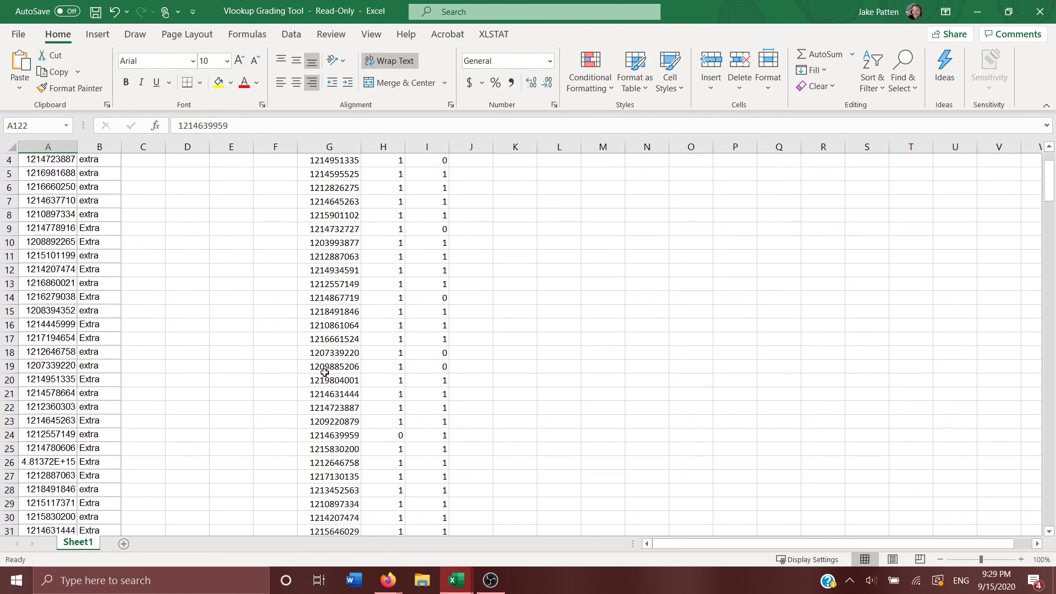
Locate the ID from A122 in the Canvas SIS ID list, select it in G24, and inspect its Aug27 grade formula in I24.
scroll(325, 373, "down", 3)
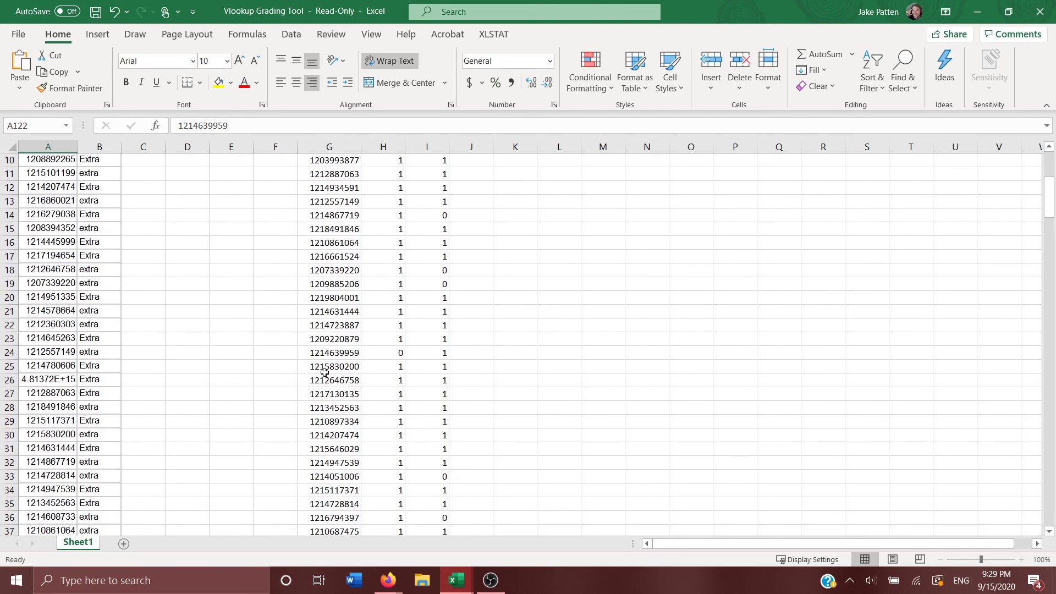
scroll(325, 372, "down", 3)
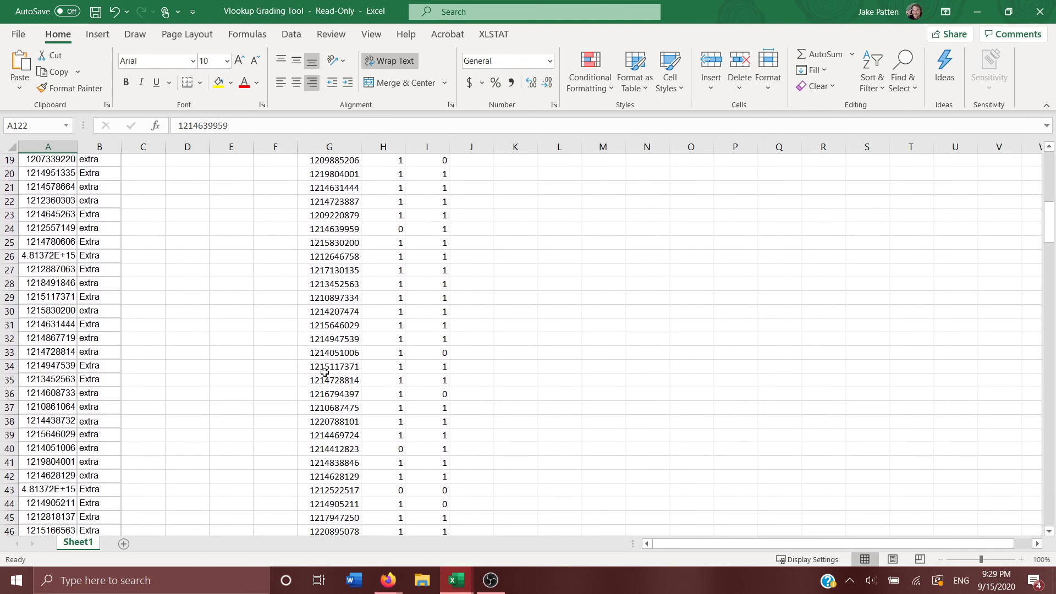
scroll(325, 372, "down", 2)
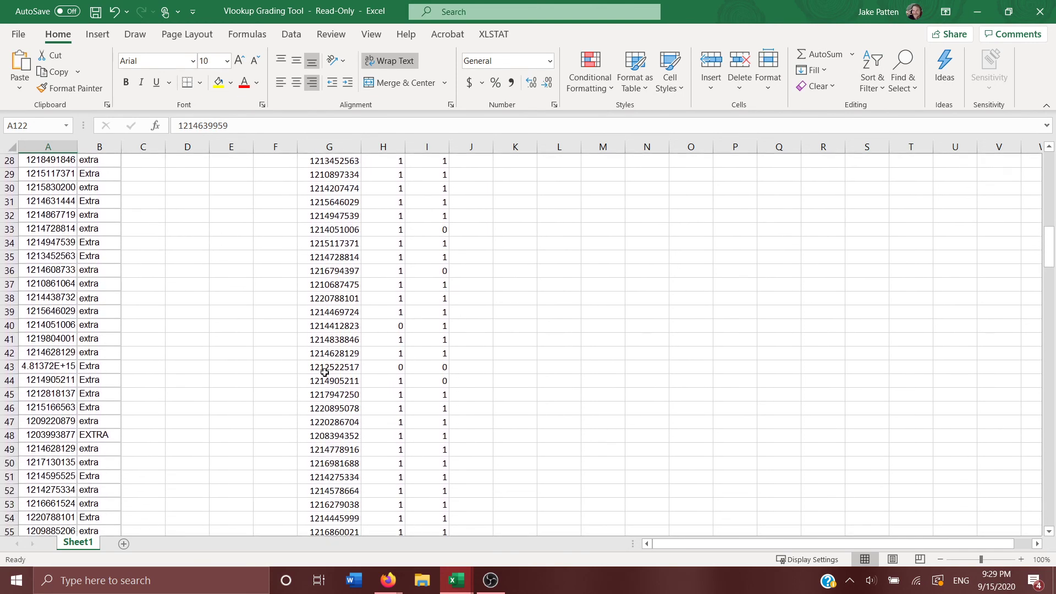
scroll(324, 373, "down", 7)
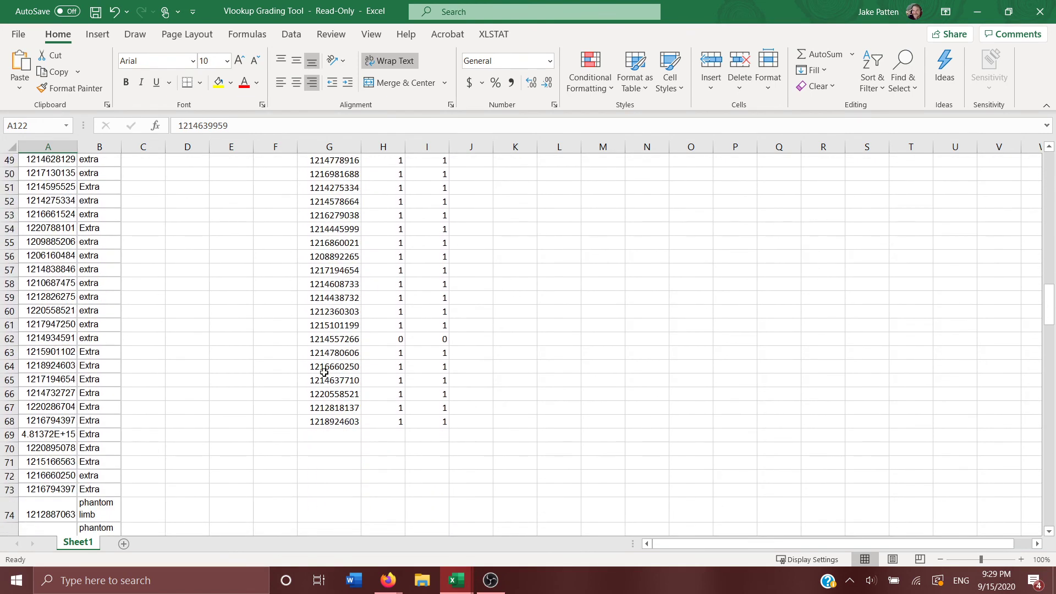
scroll(325, 372, "up", 14)
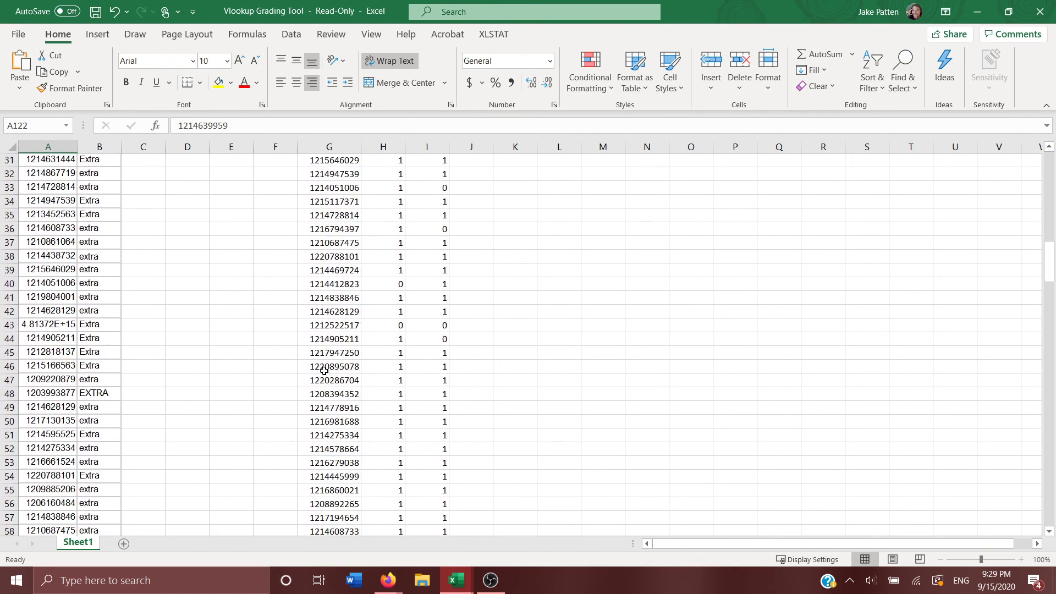
scroll(324, 372, "up", 2)
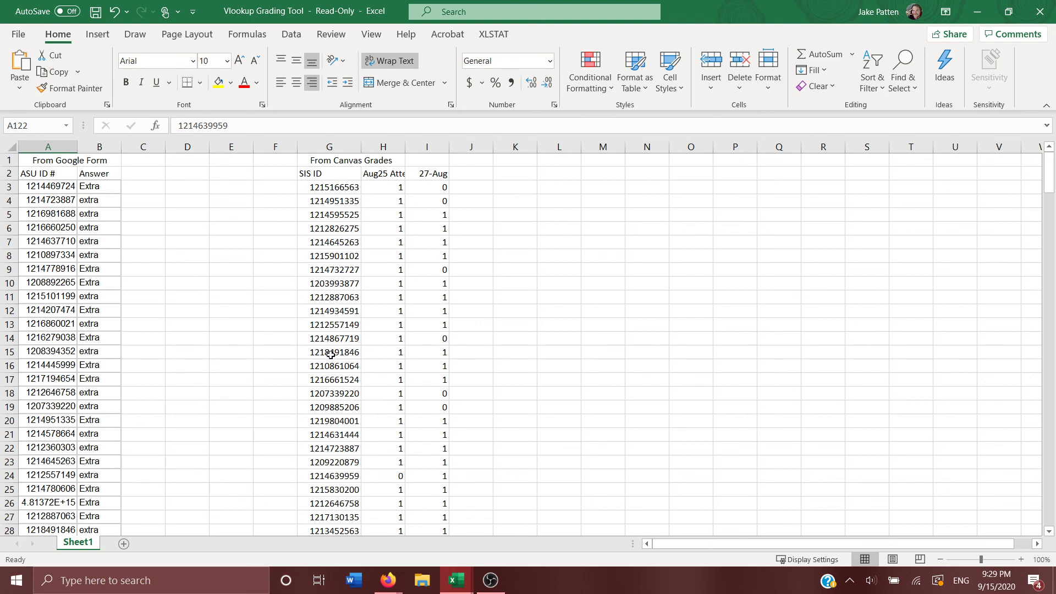
left_click(336, 477)
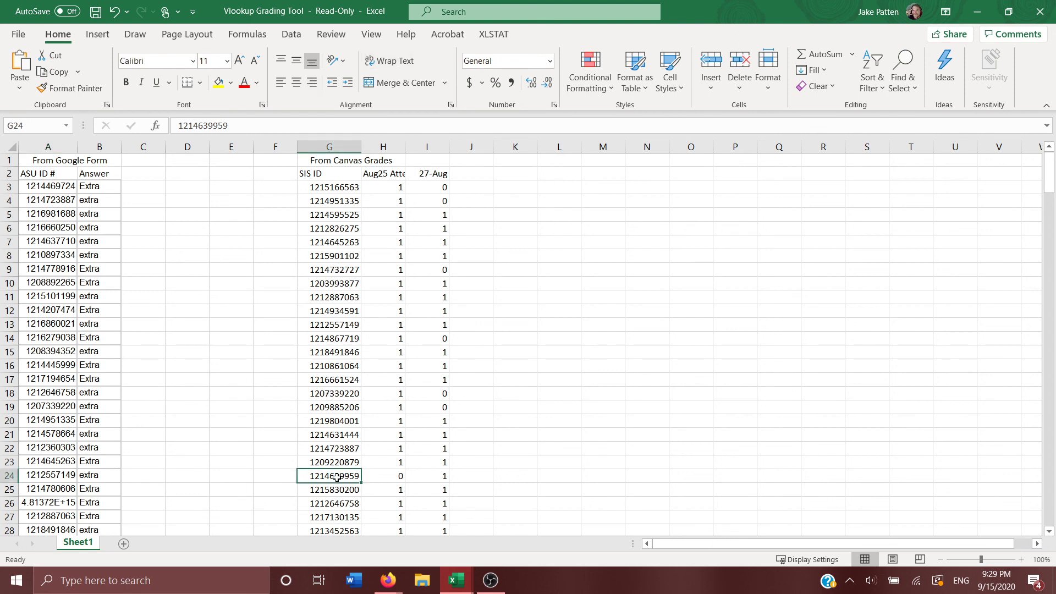
left_click(428, 477)
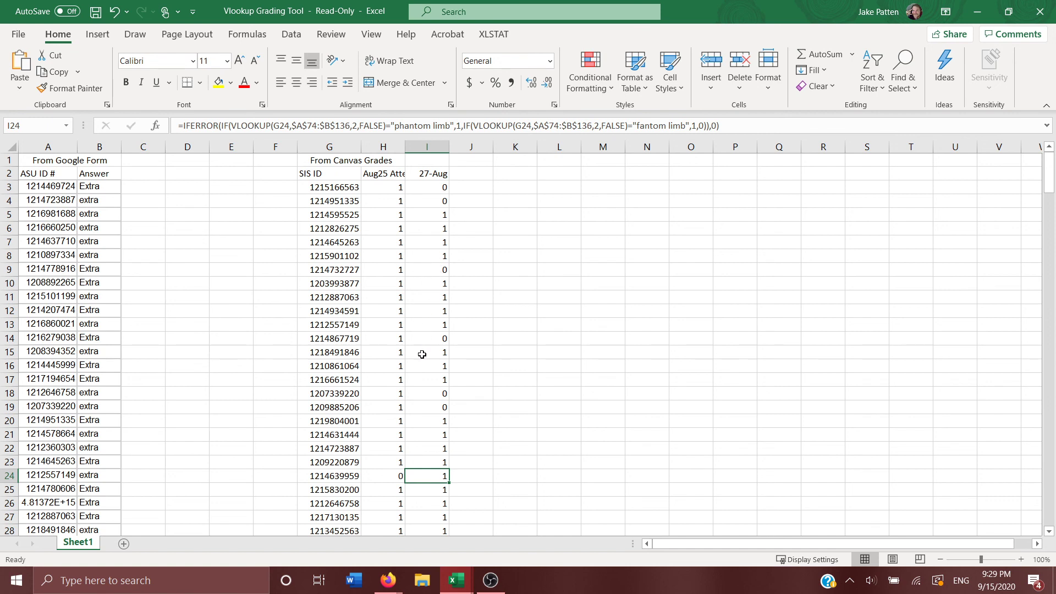
scroll(432, 426, "down", 3)
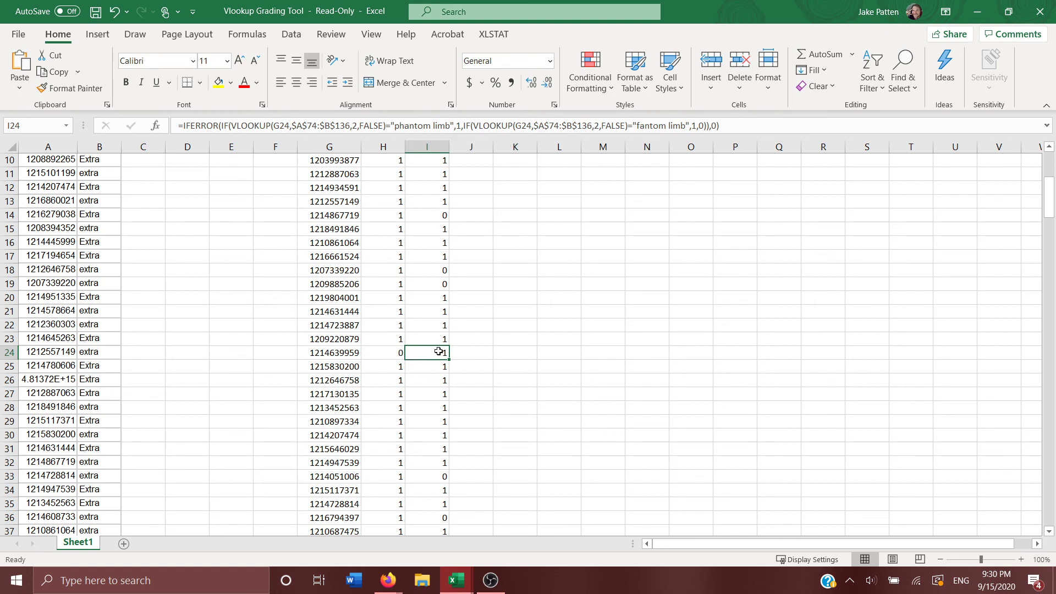
scroll(456, 362, "up", 3)
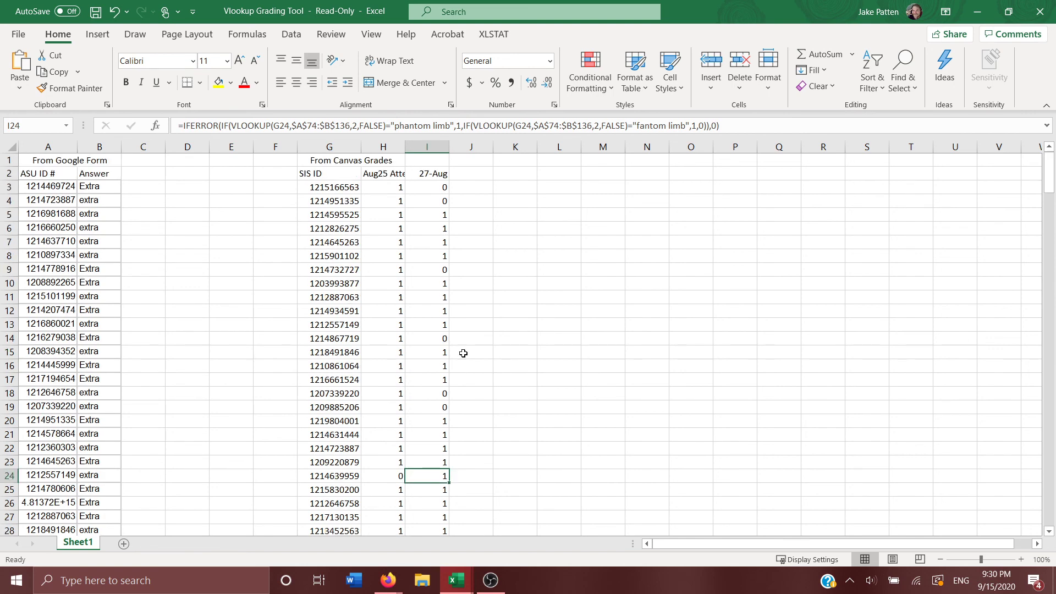